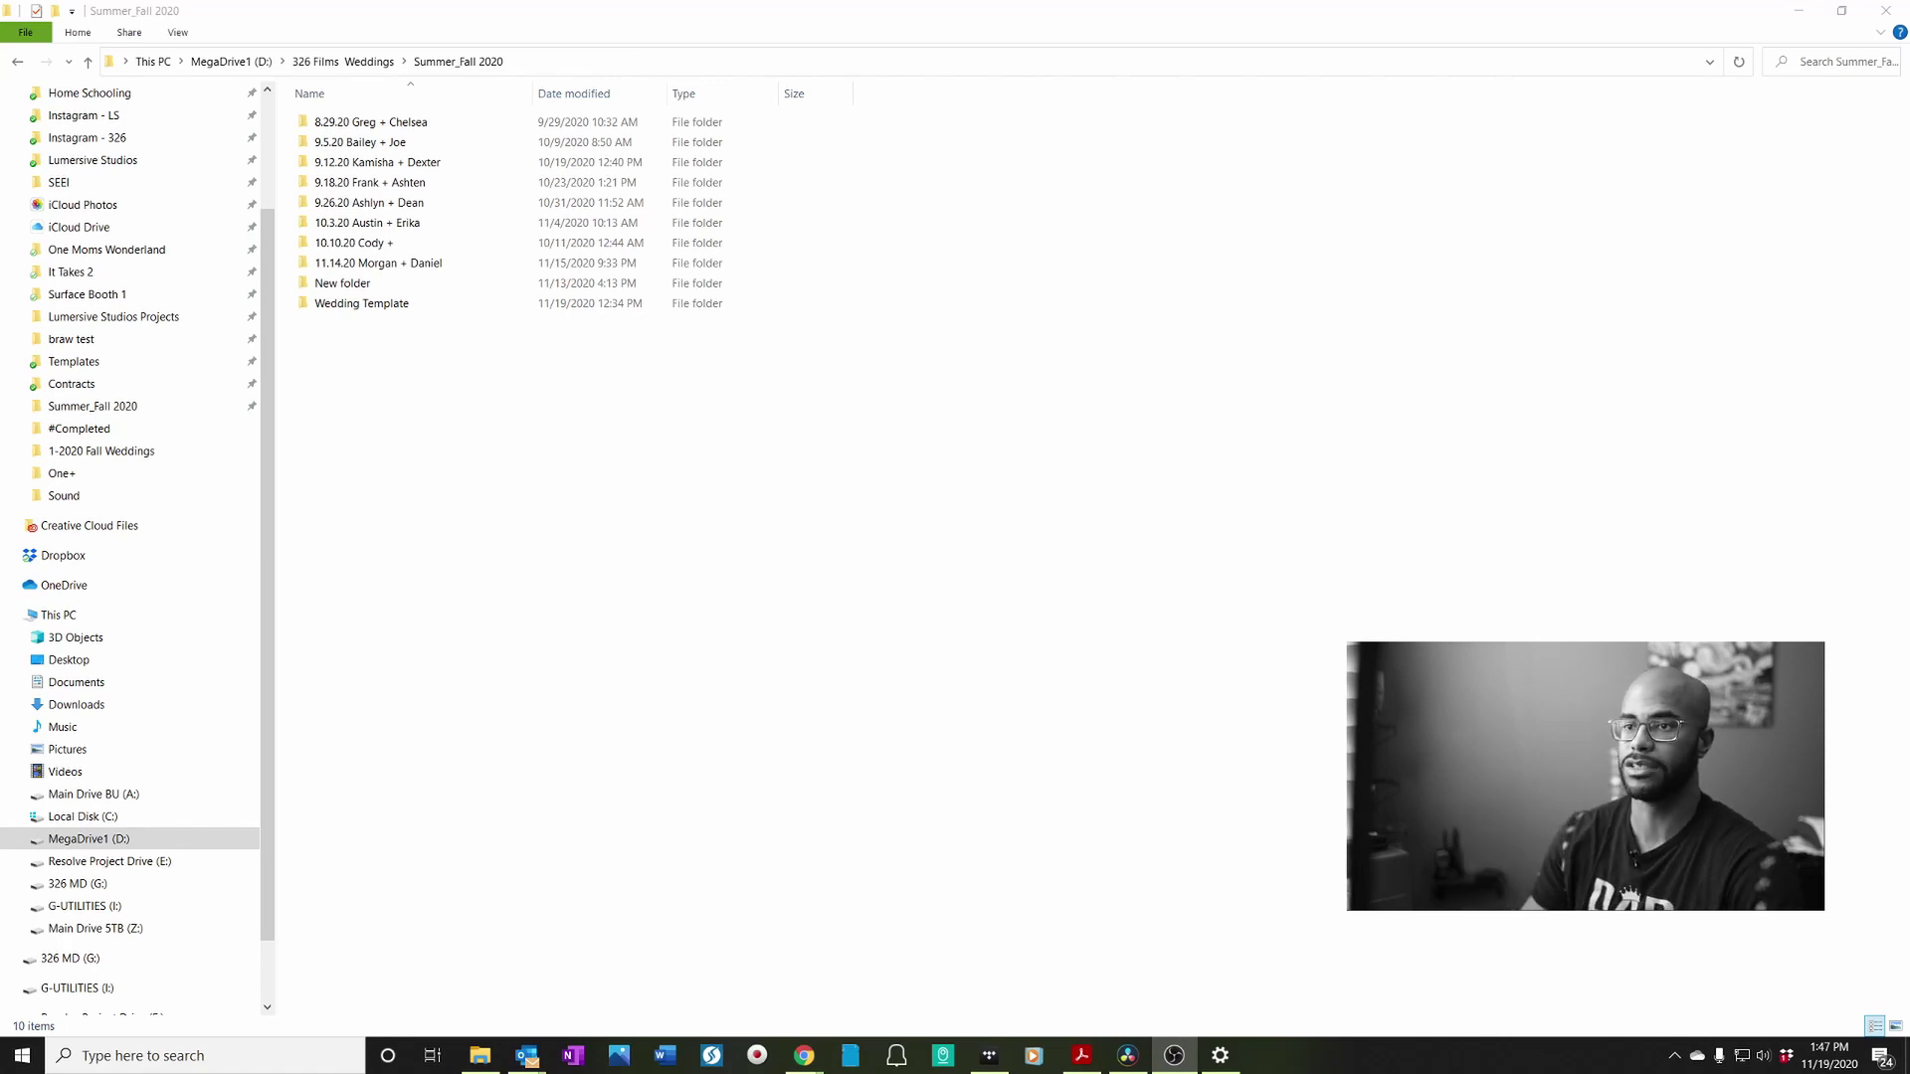
Step: Open Wedding Template and its SOUND folder to check the LAV folders, then return to Summer_Fall 2020
left_click(382, 306)
double_click(382, 306)
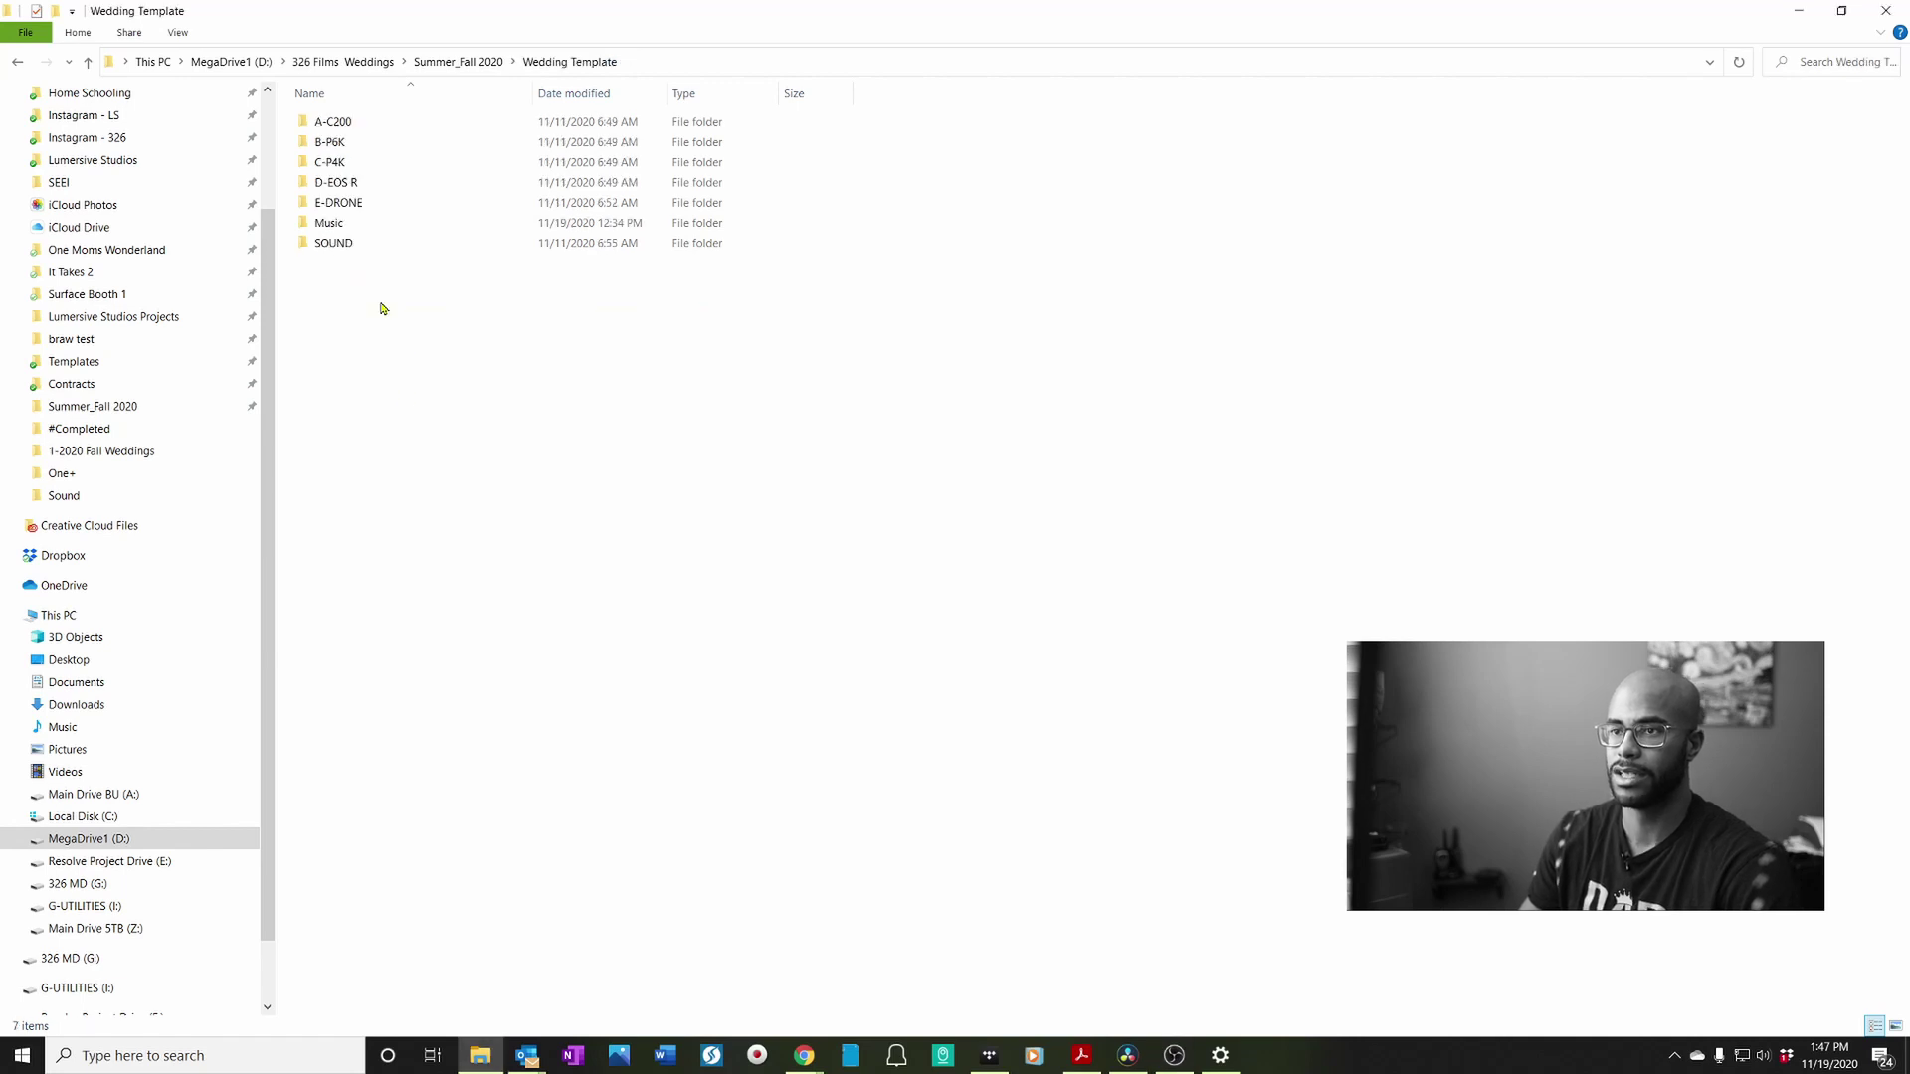
double_click(334, 246)
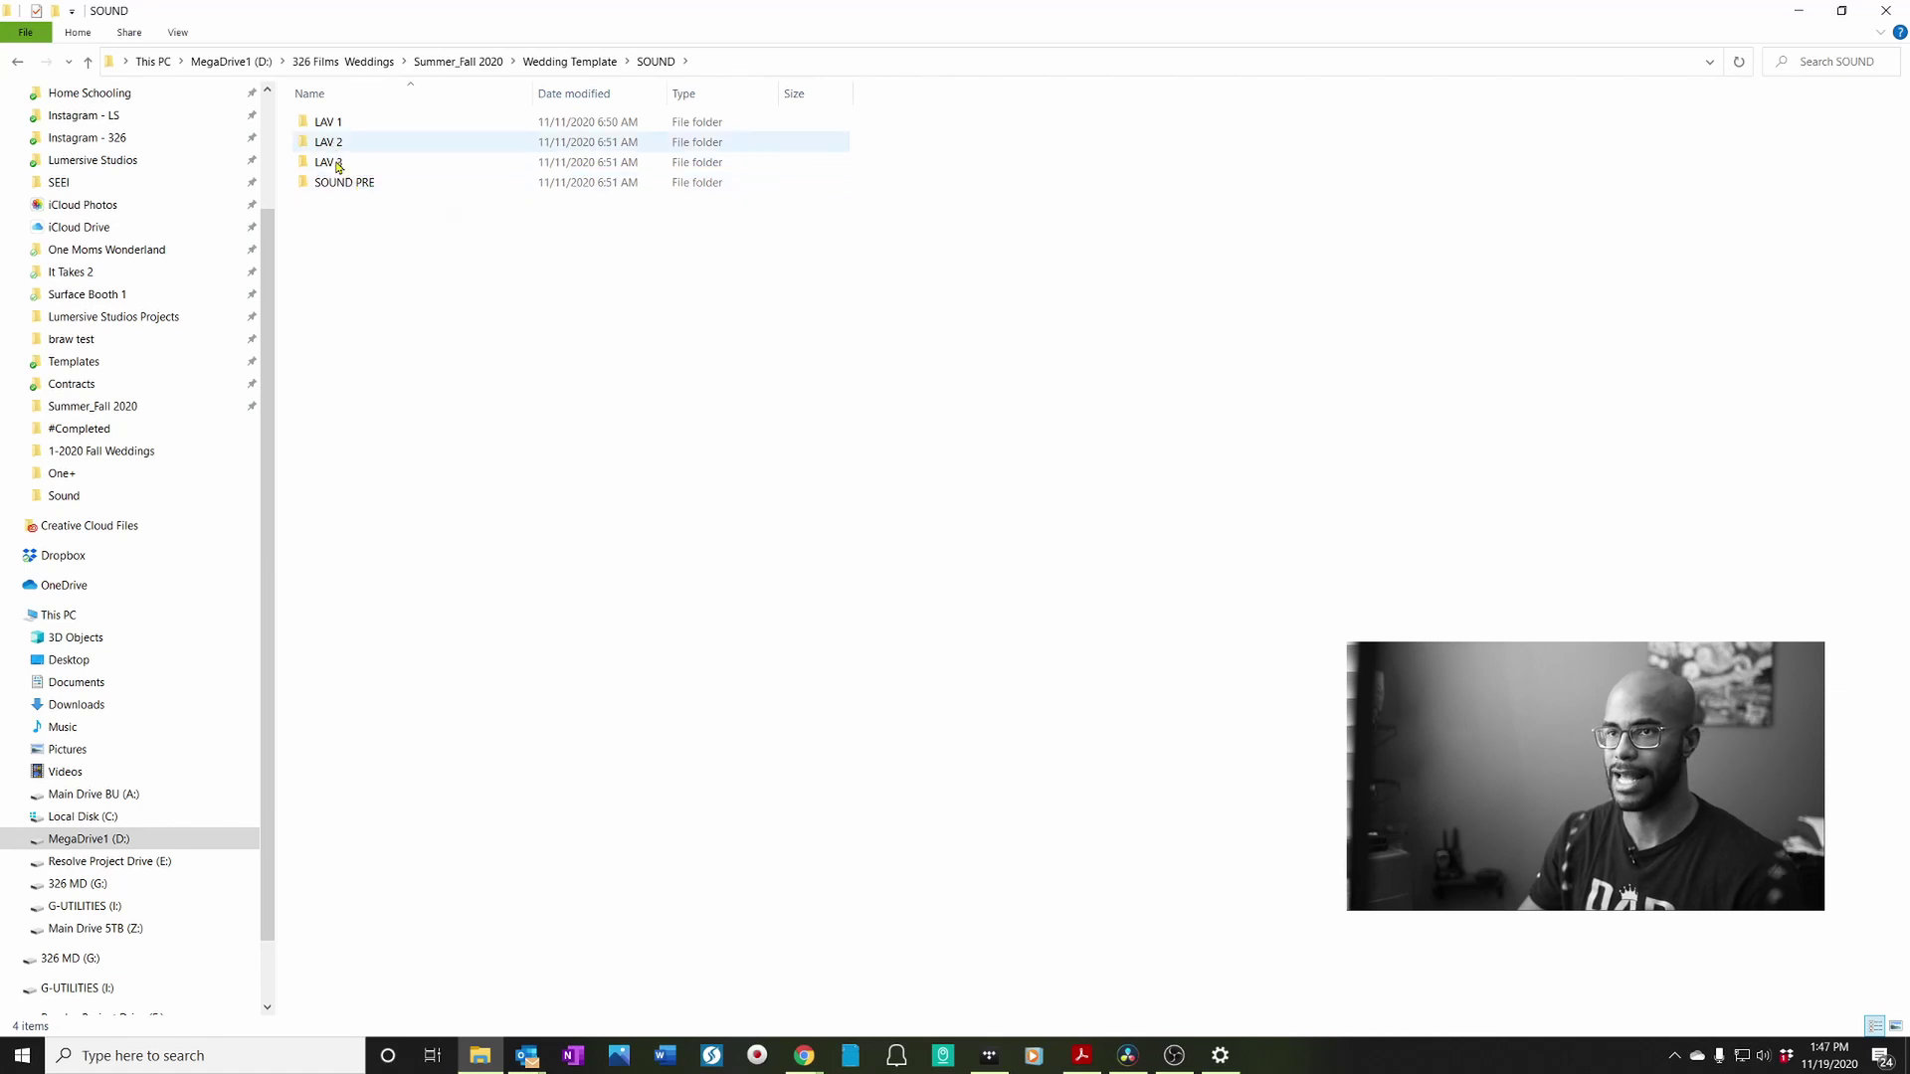
left_click(19, 68)
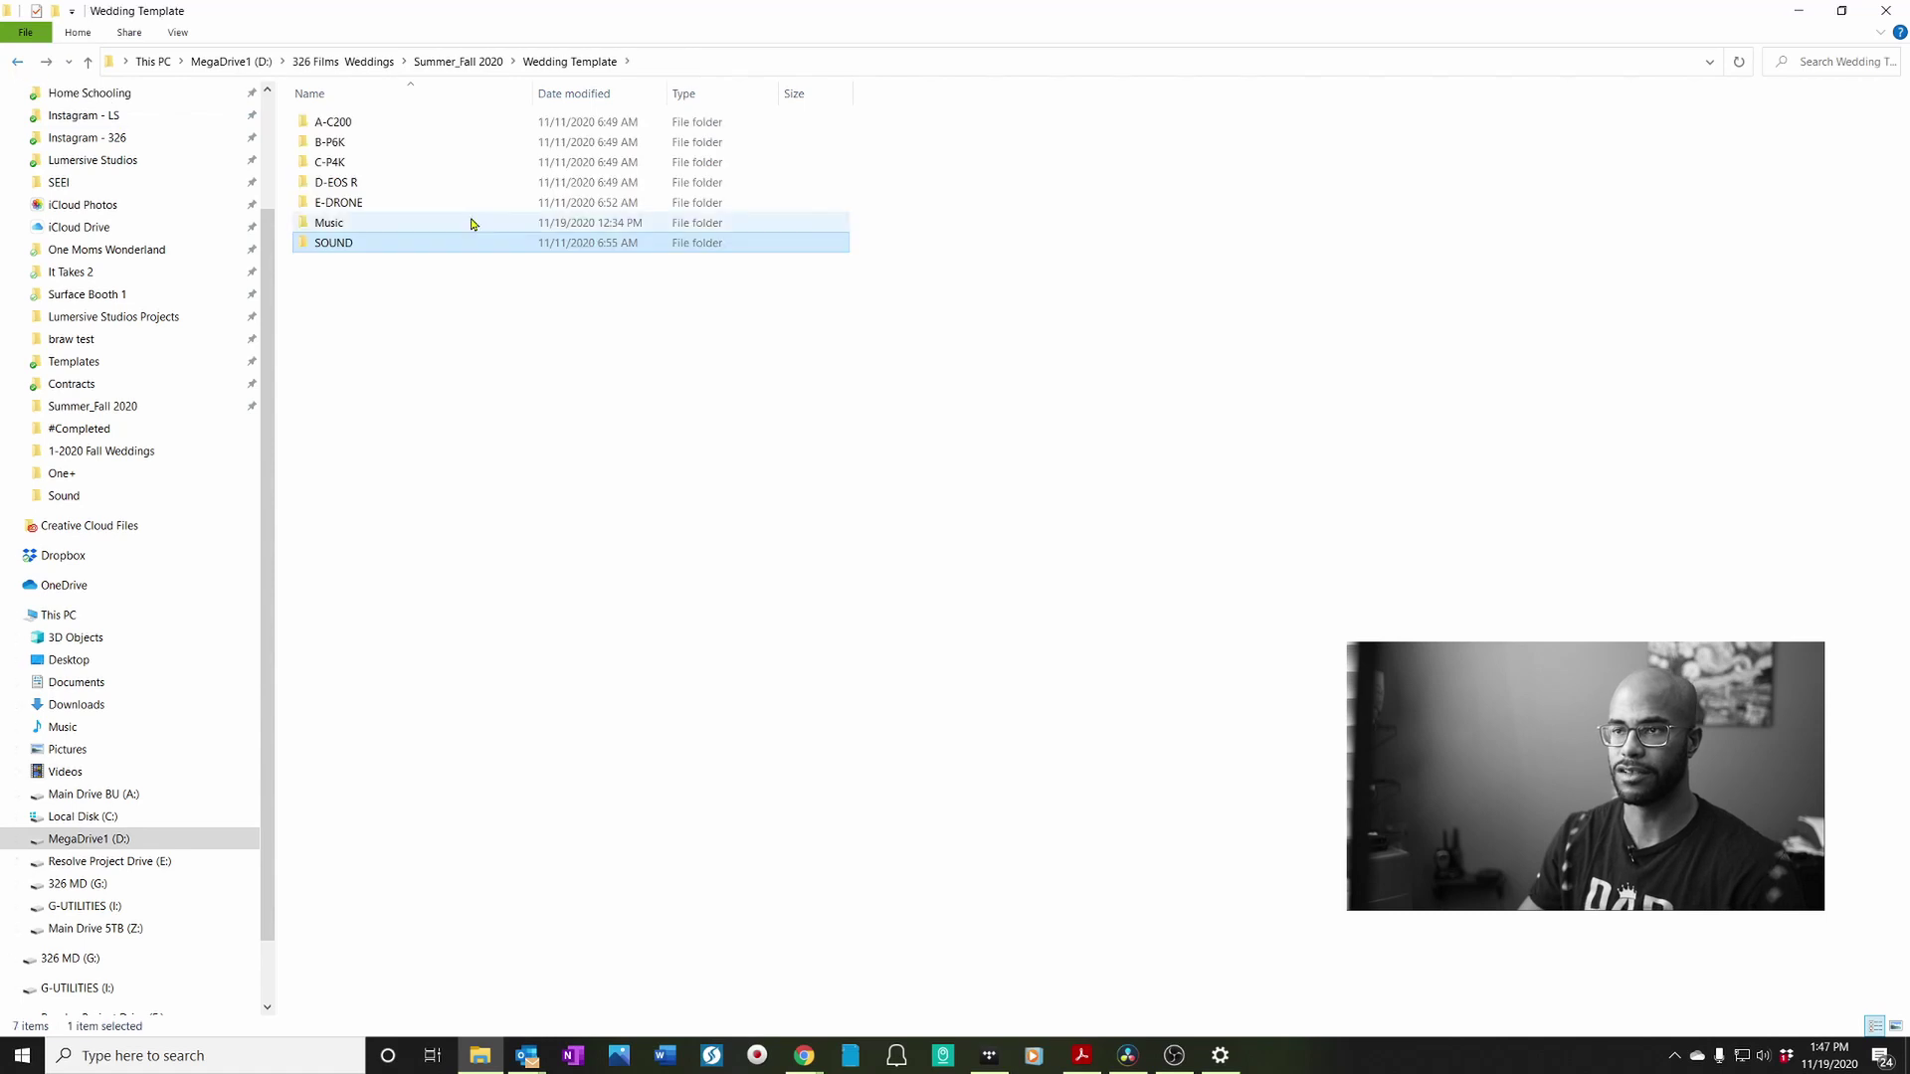
mouse_move(474, 221)
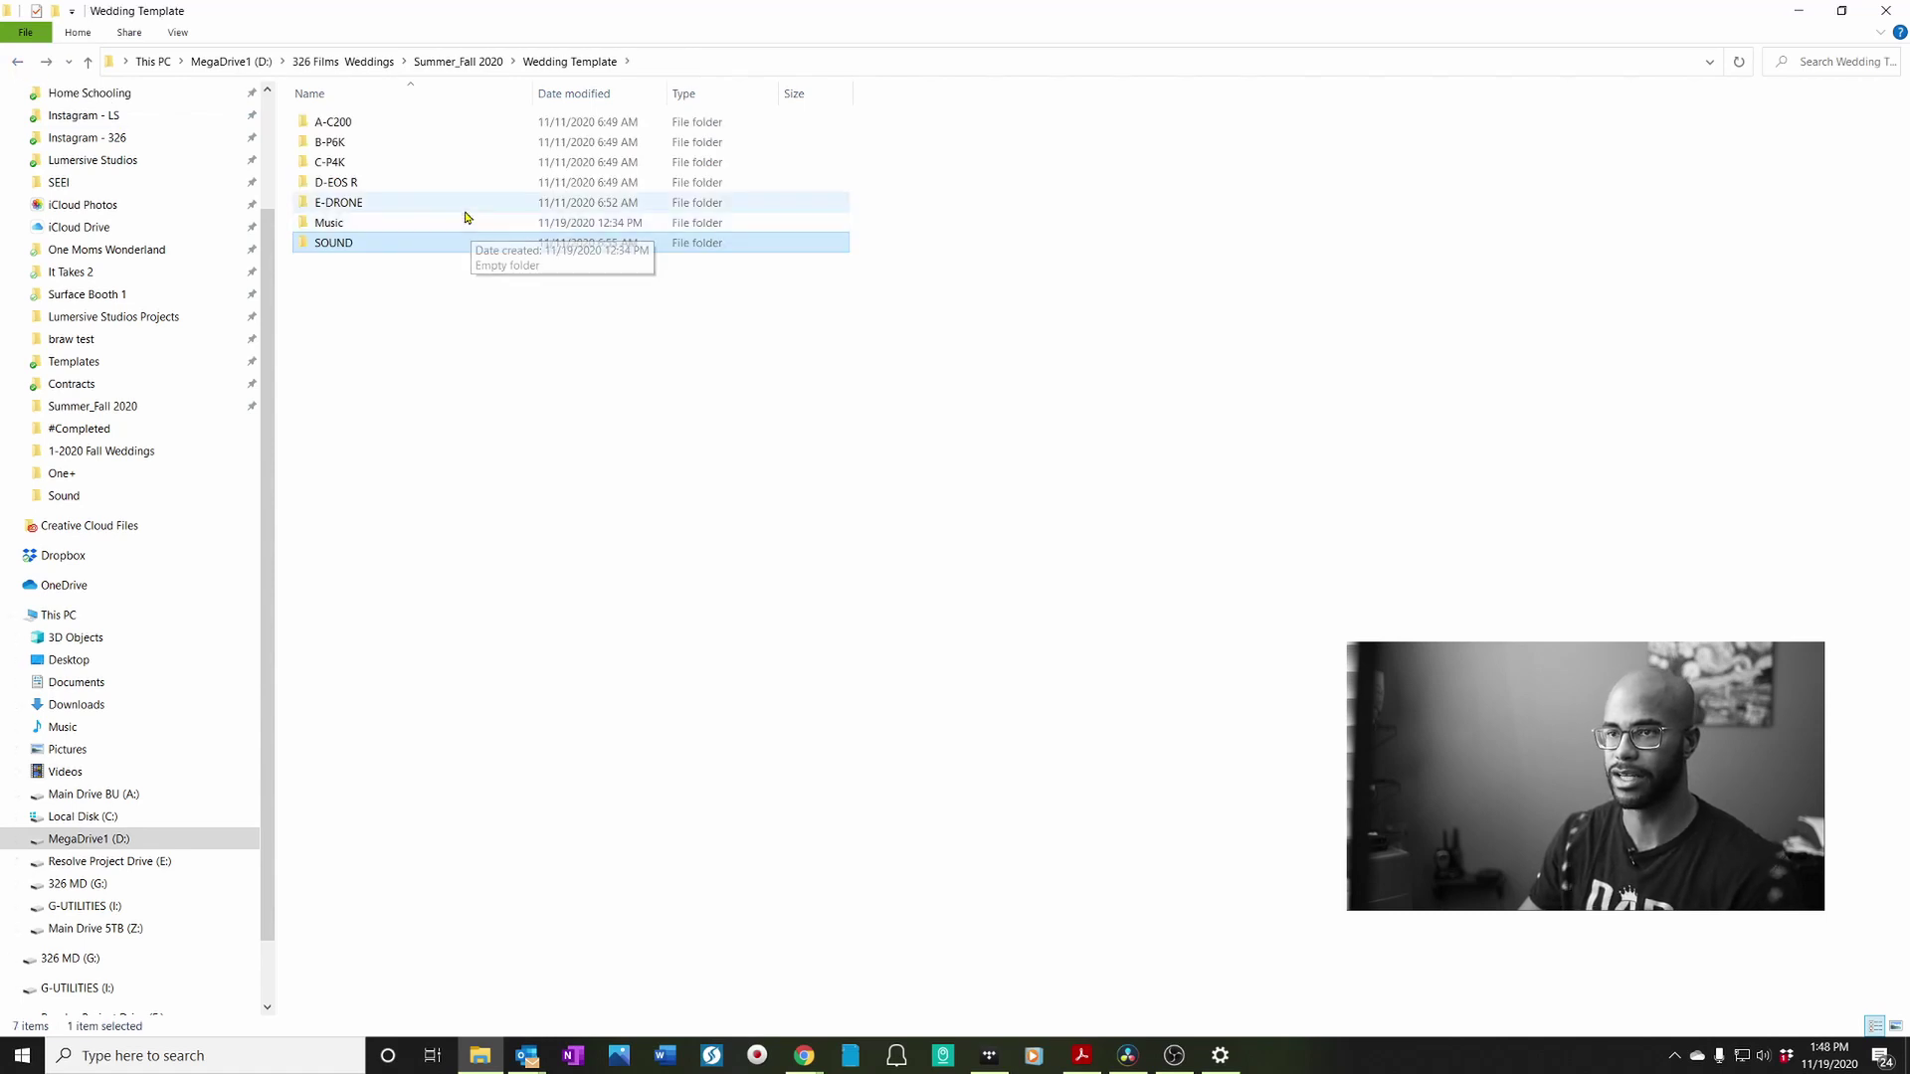
left_click(18, 61)
Step: Copy the Wedding Template folder and paste a duplicate into Summer_Fall 2020
right_click(355, 303)
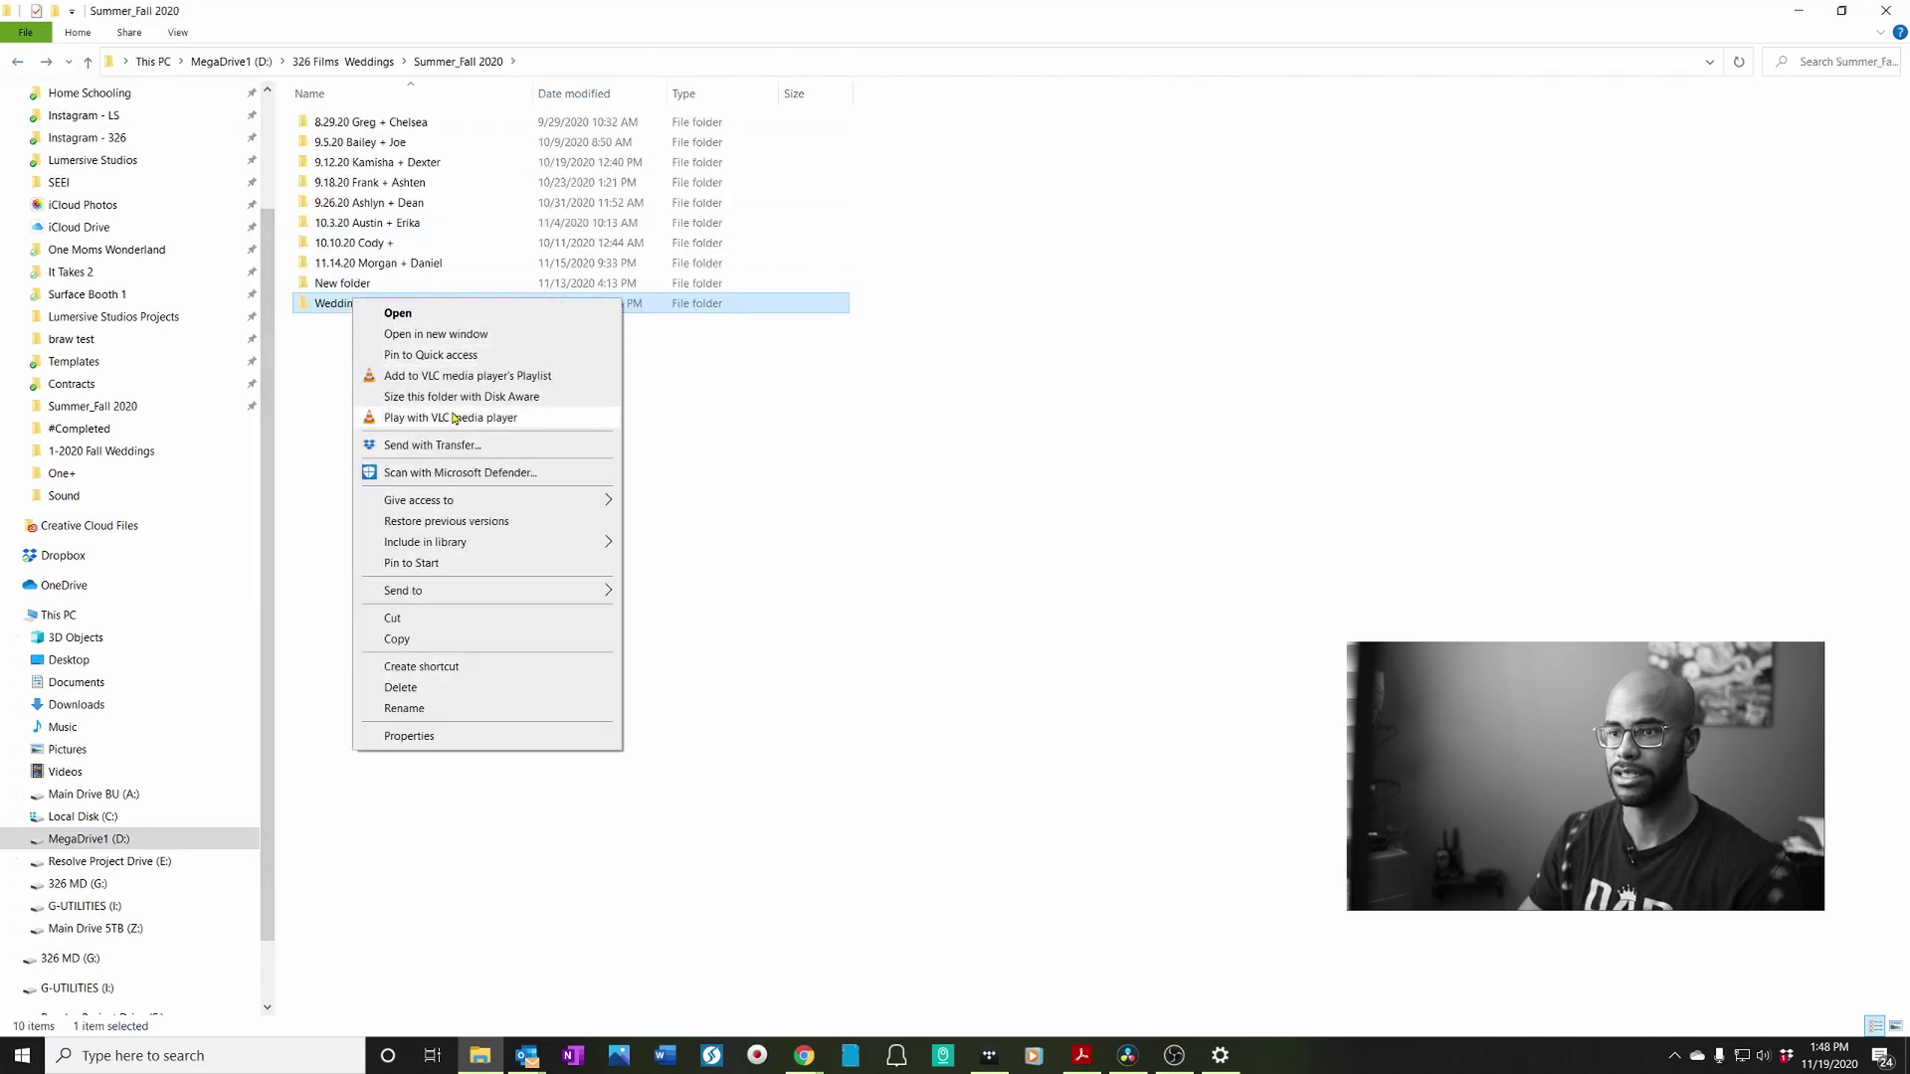
left_click(458, 639)
left_click(419, 473)
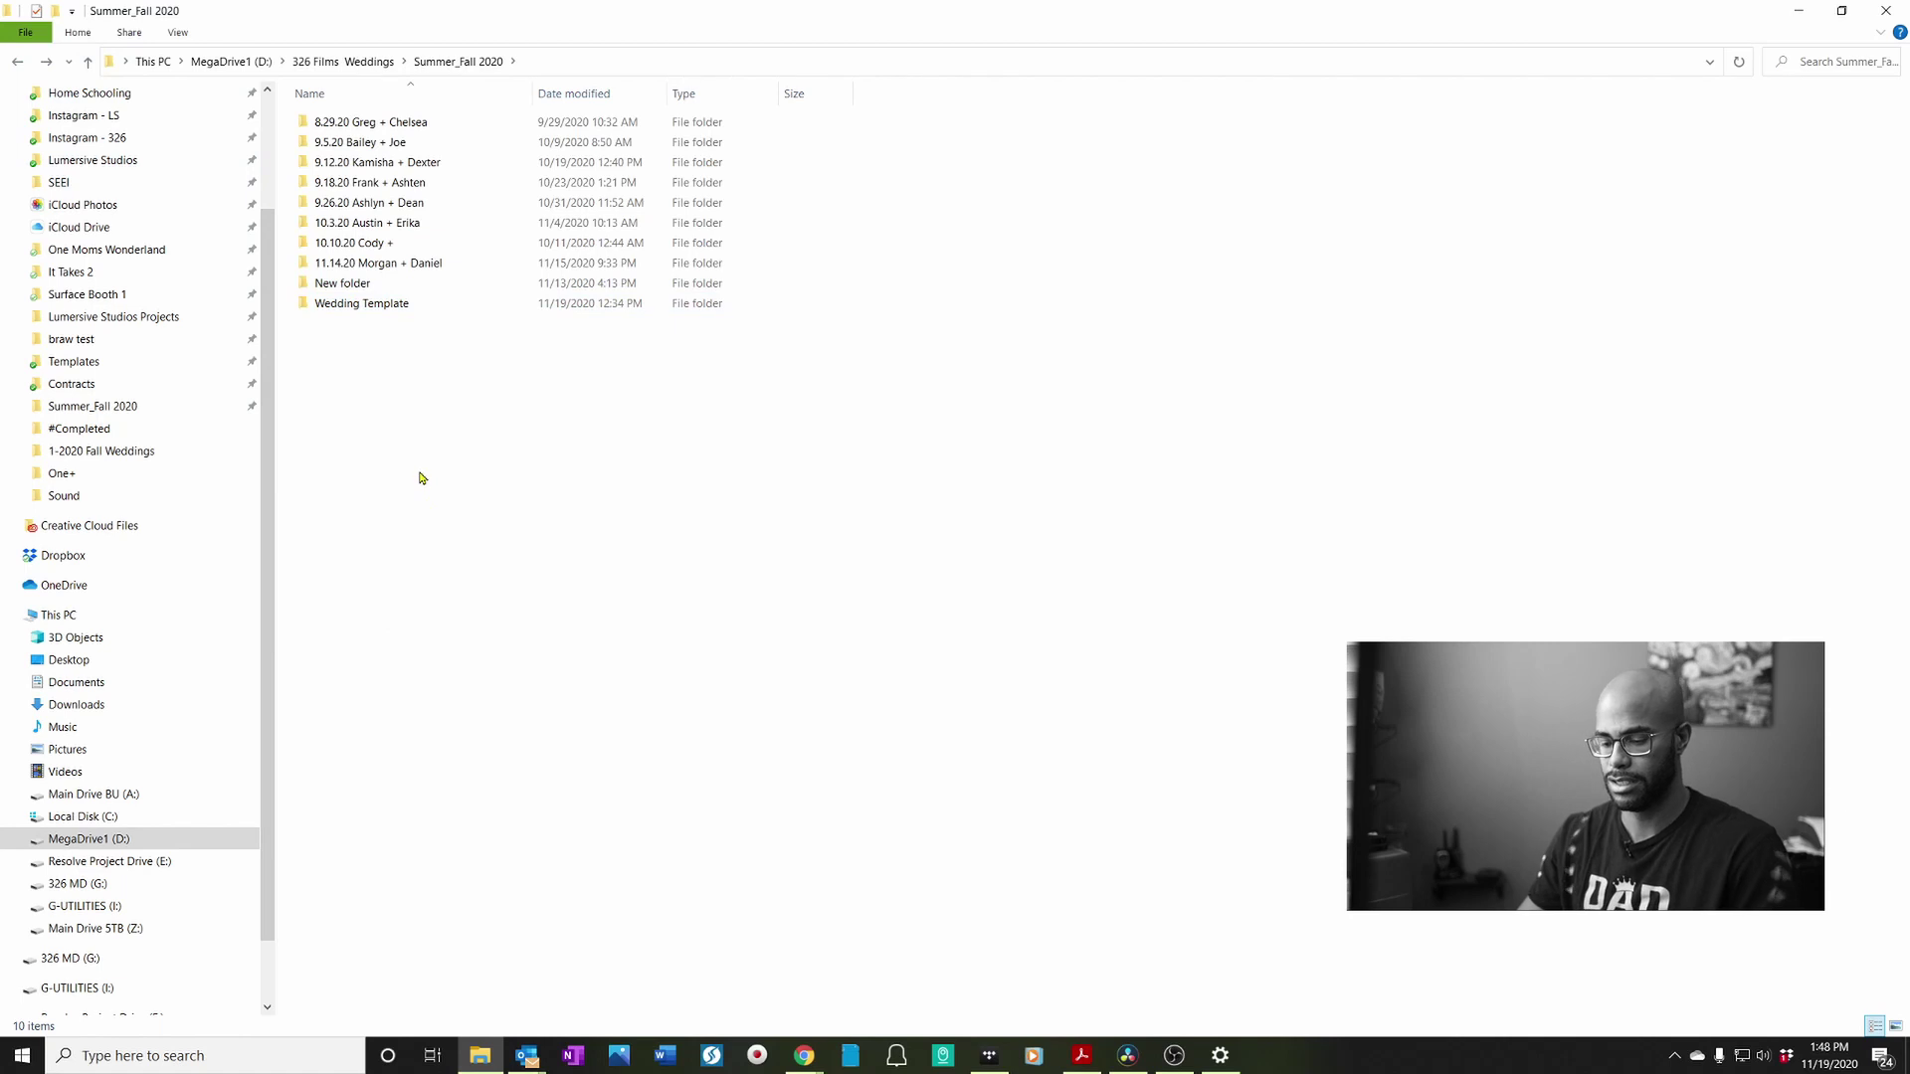
key("ctrl+v")
Step: Keep the duplicate named Wedding Template - Copy and close File Explorer to return to Resolve
right_click(391, 326)
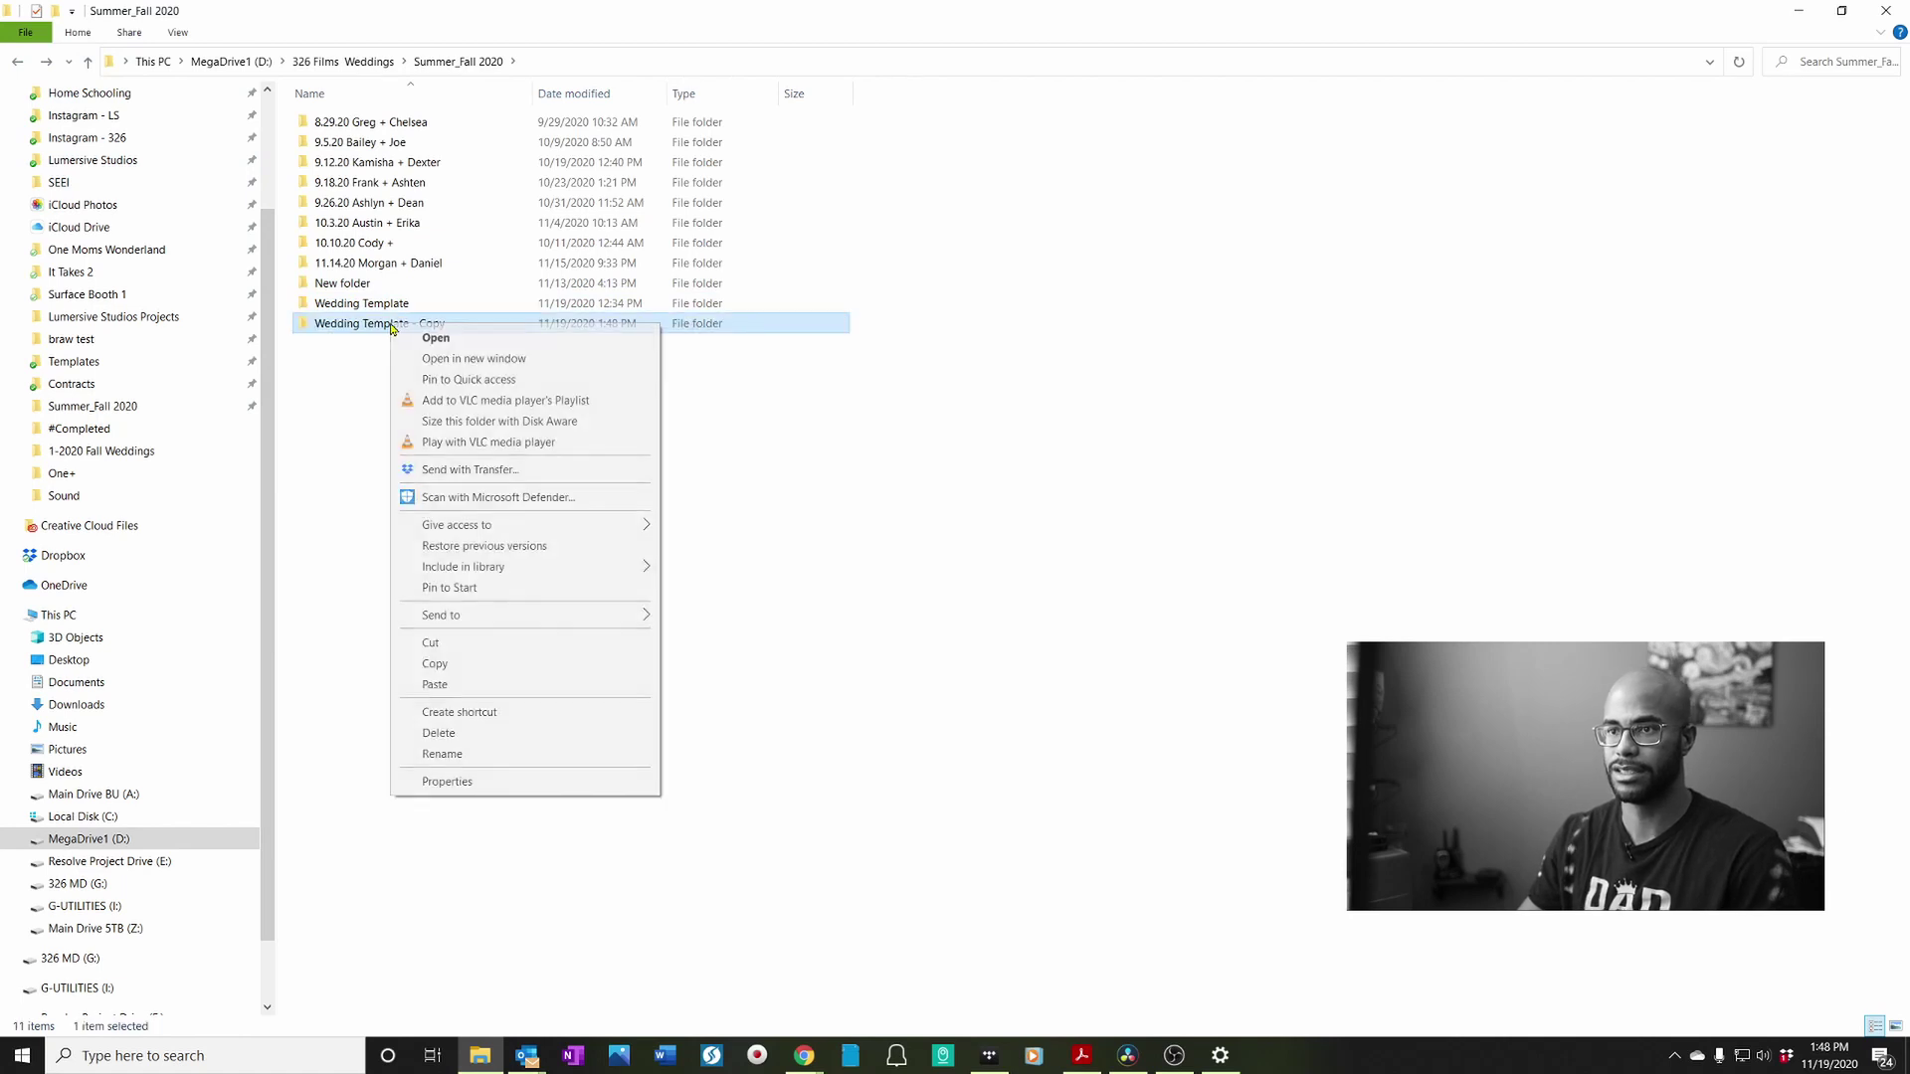
left_click(537, 756)
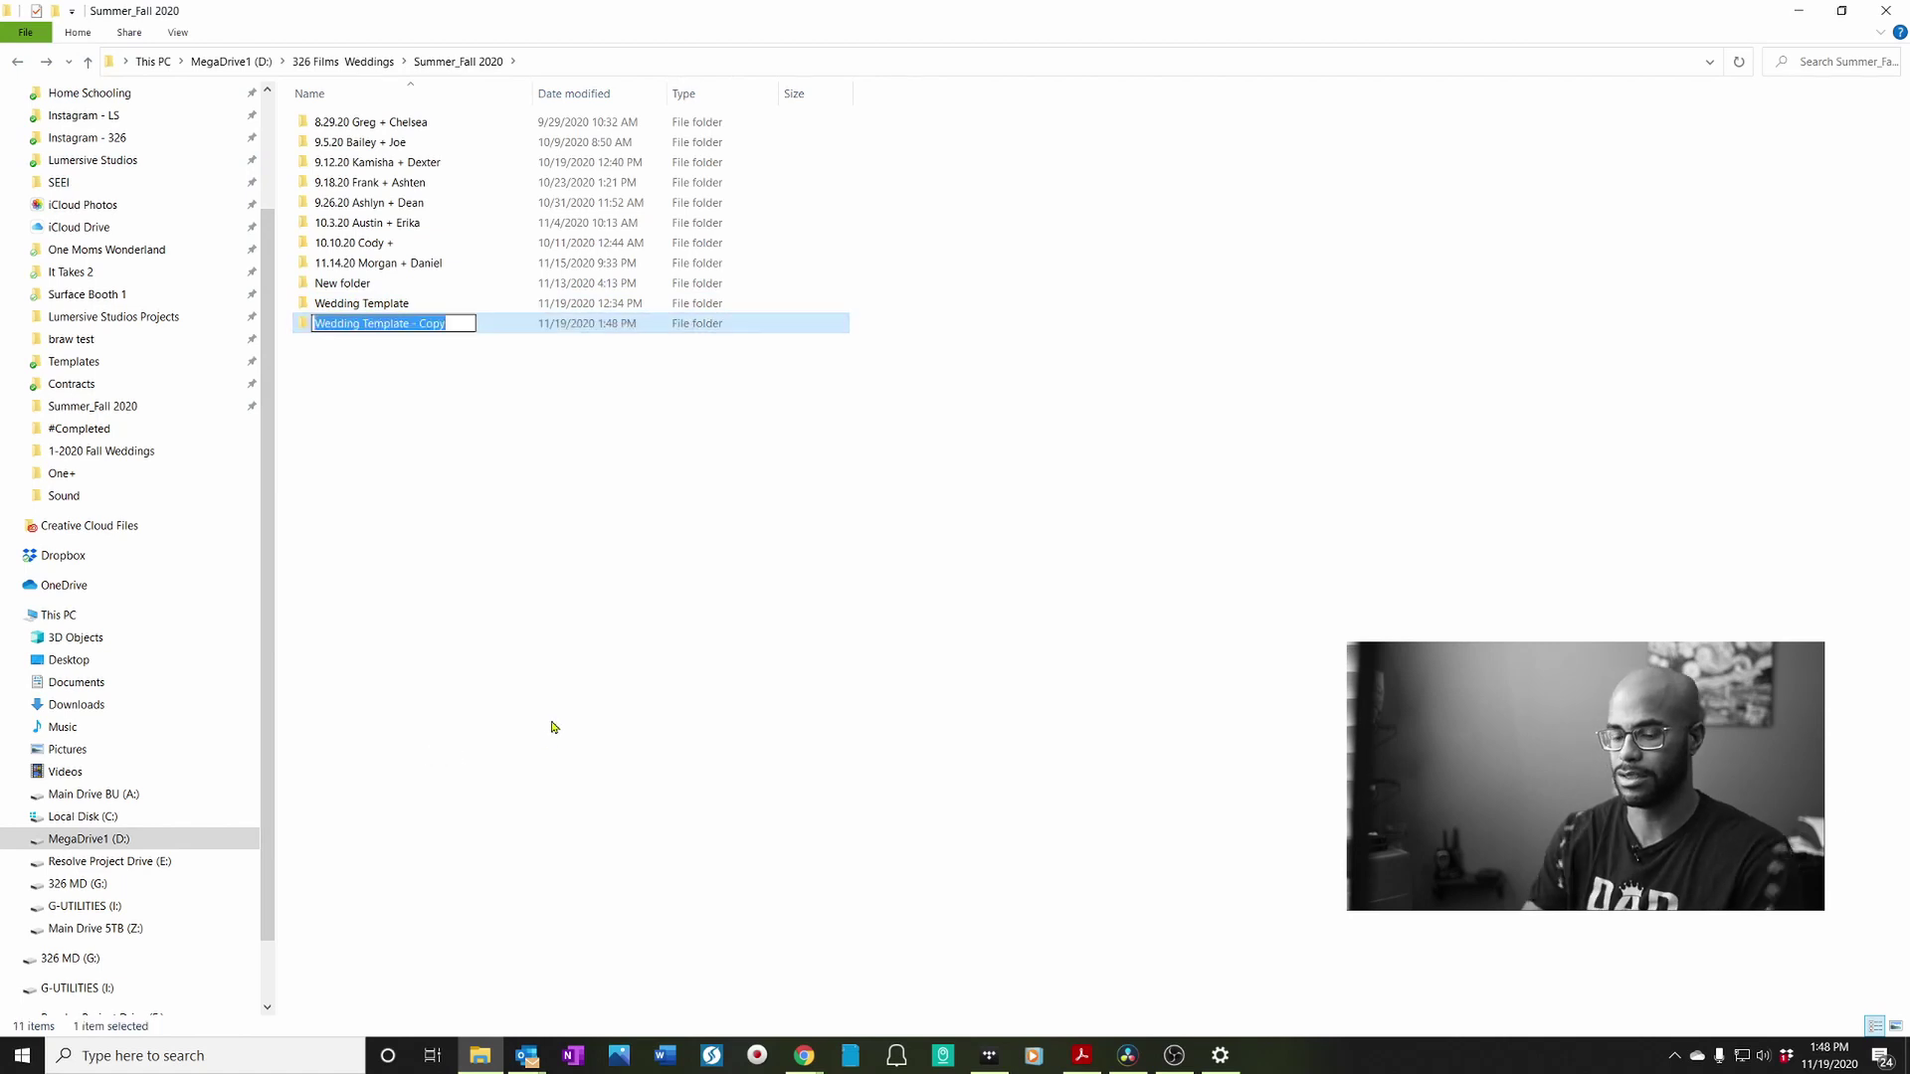
left_click(562, 726)
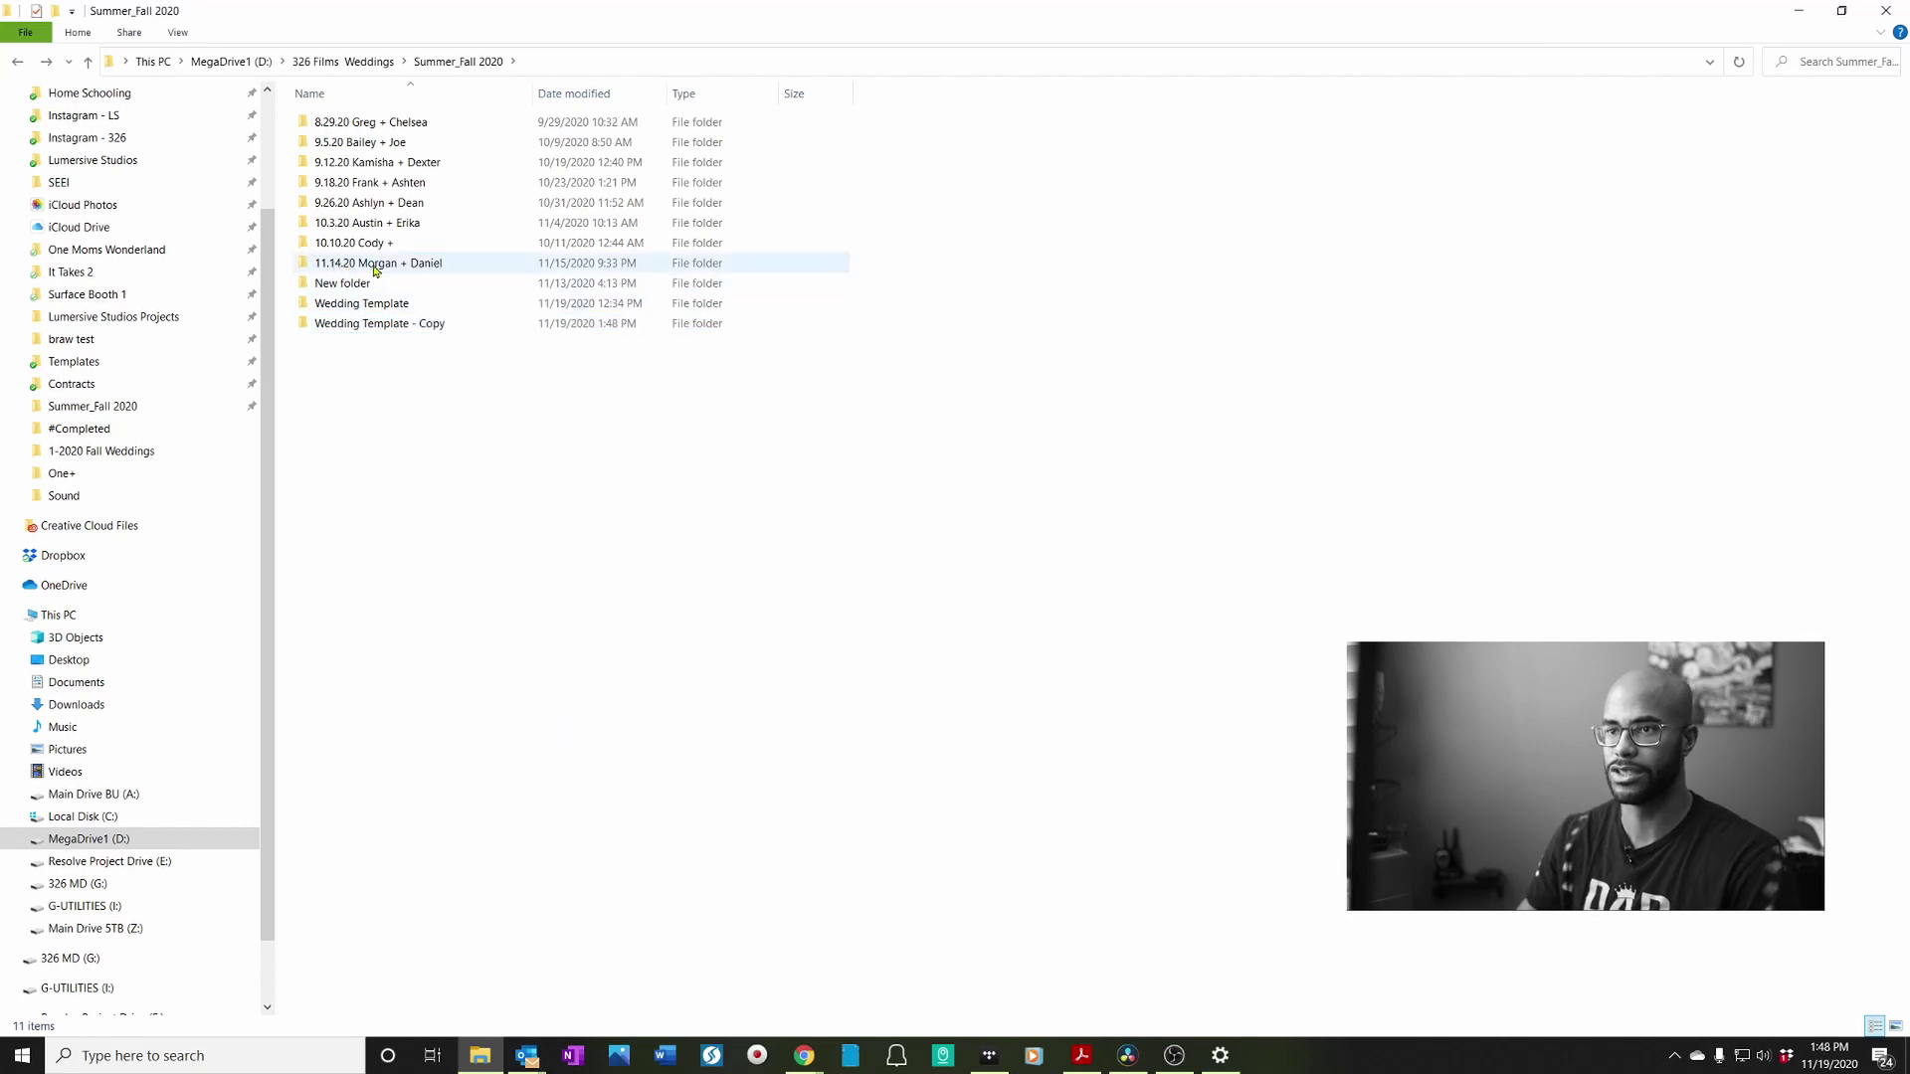
mouse_move(412, 269)
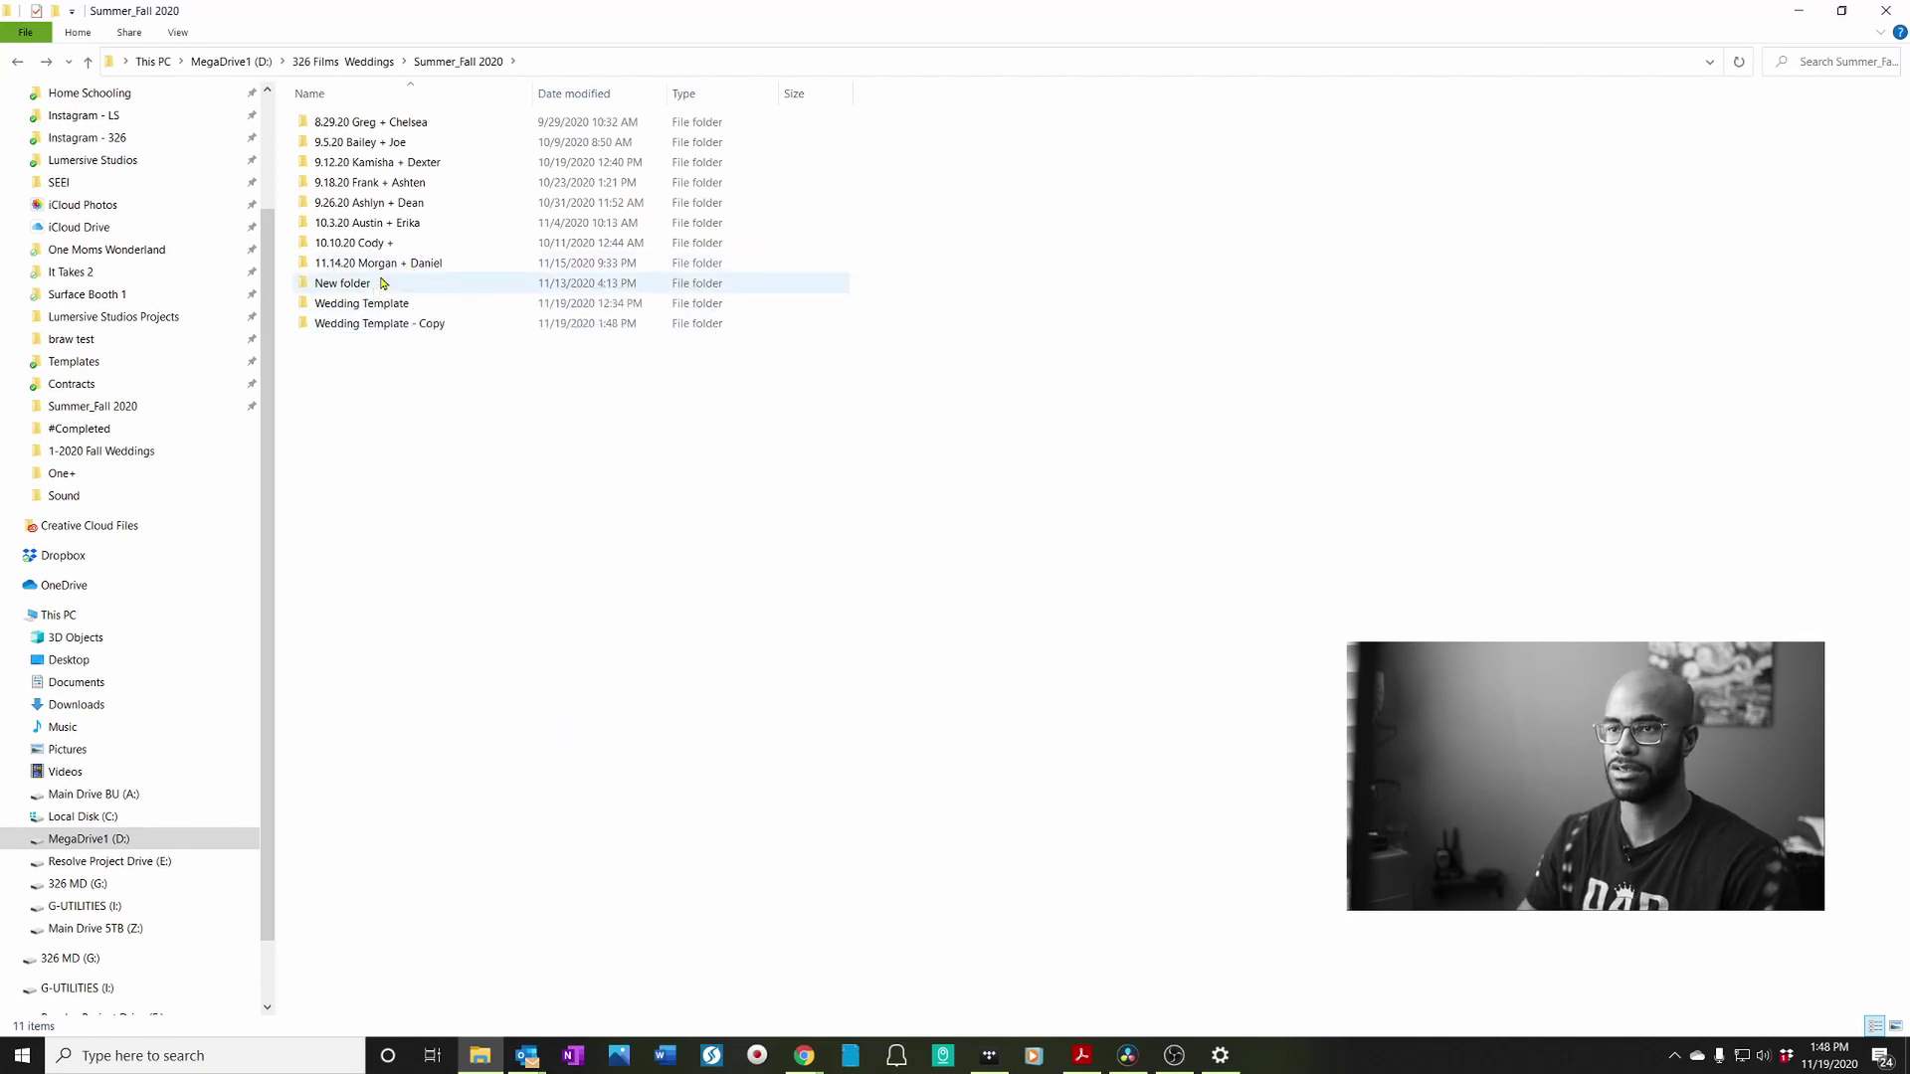
mouse_move(351, 267)
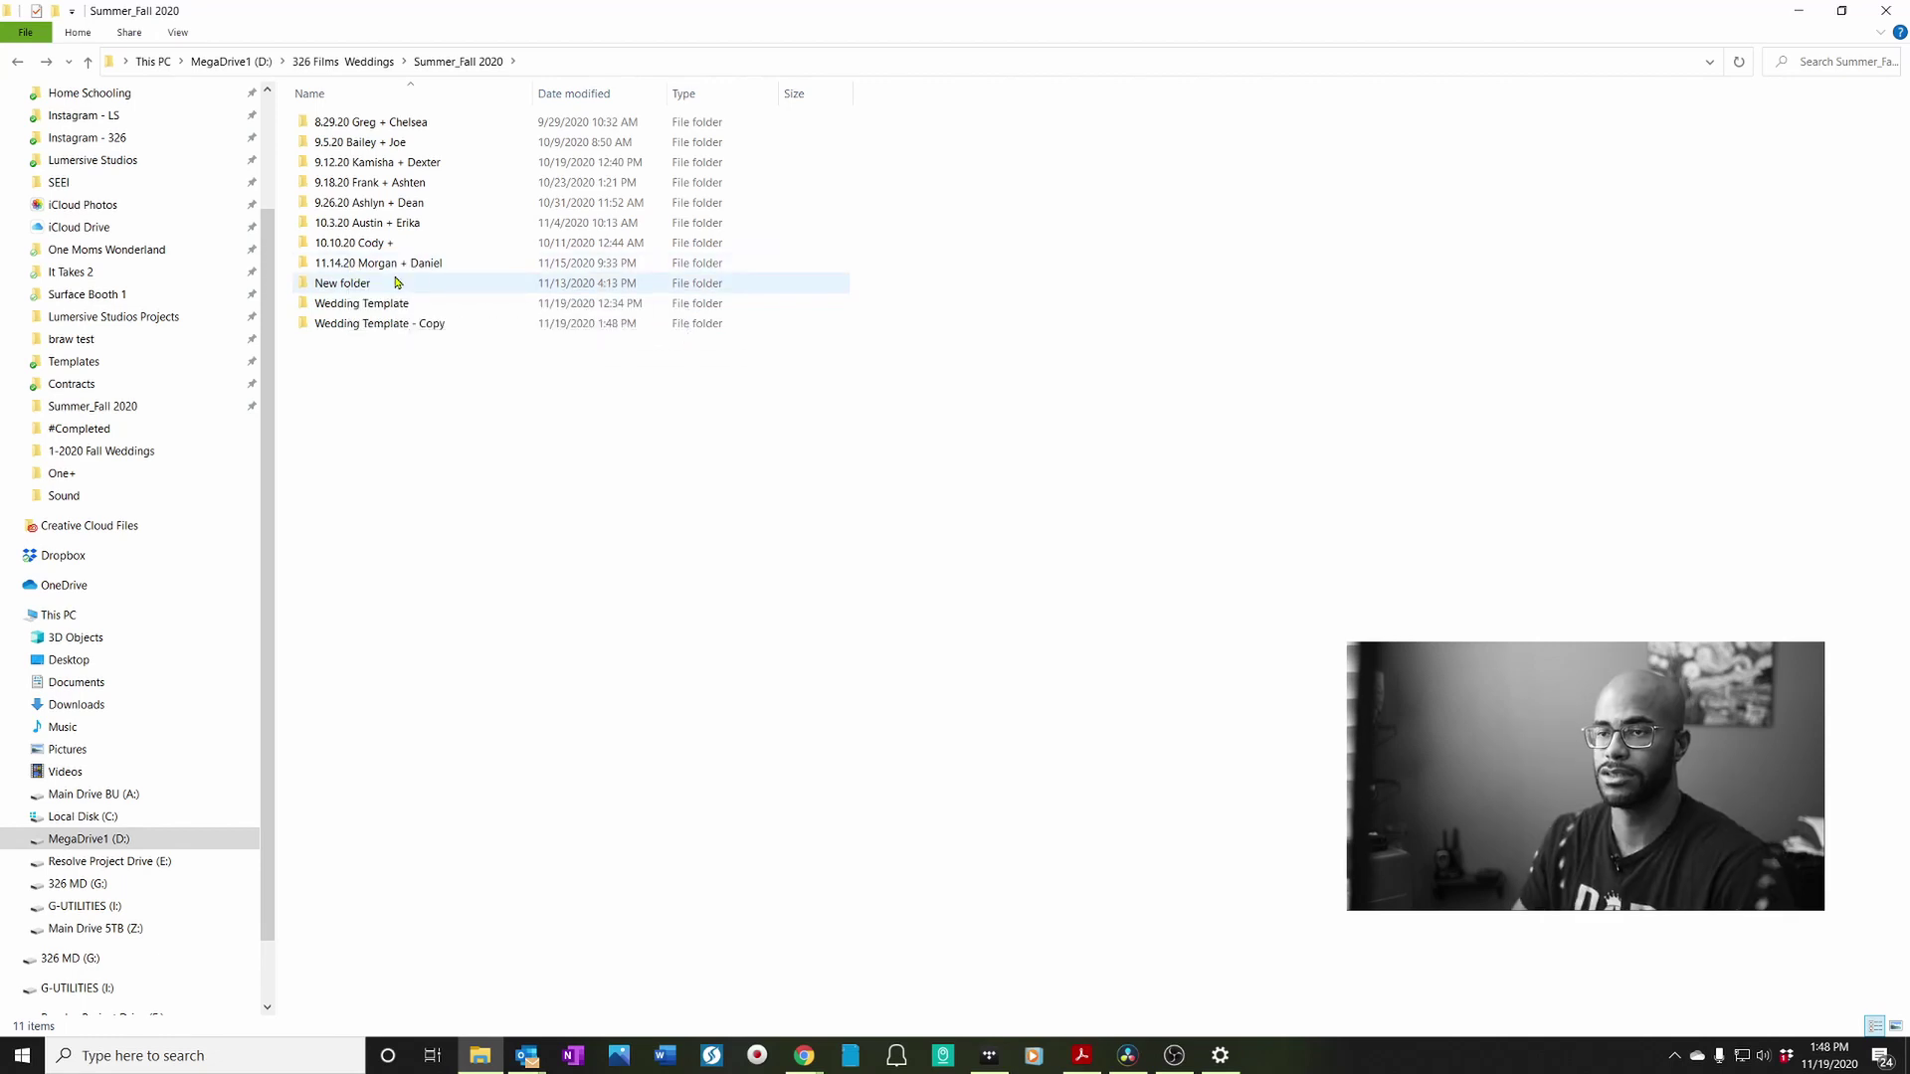
left_click(1799, 11)
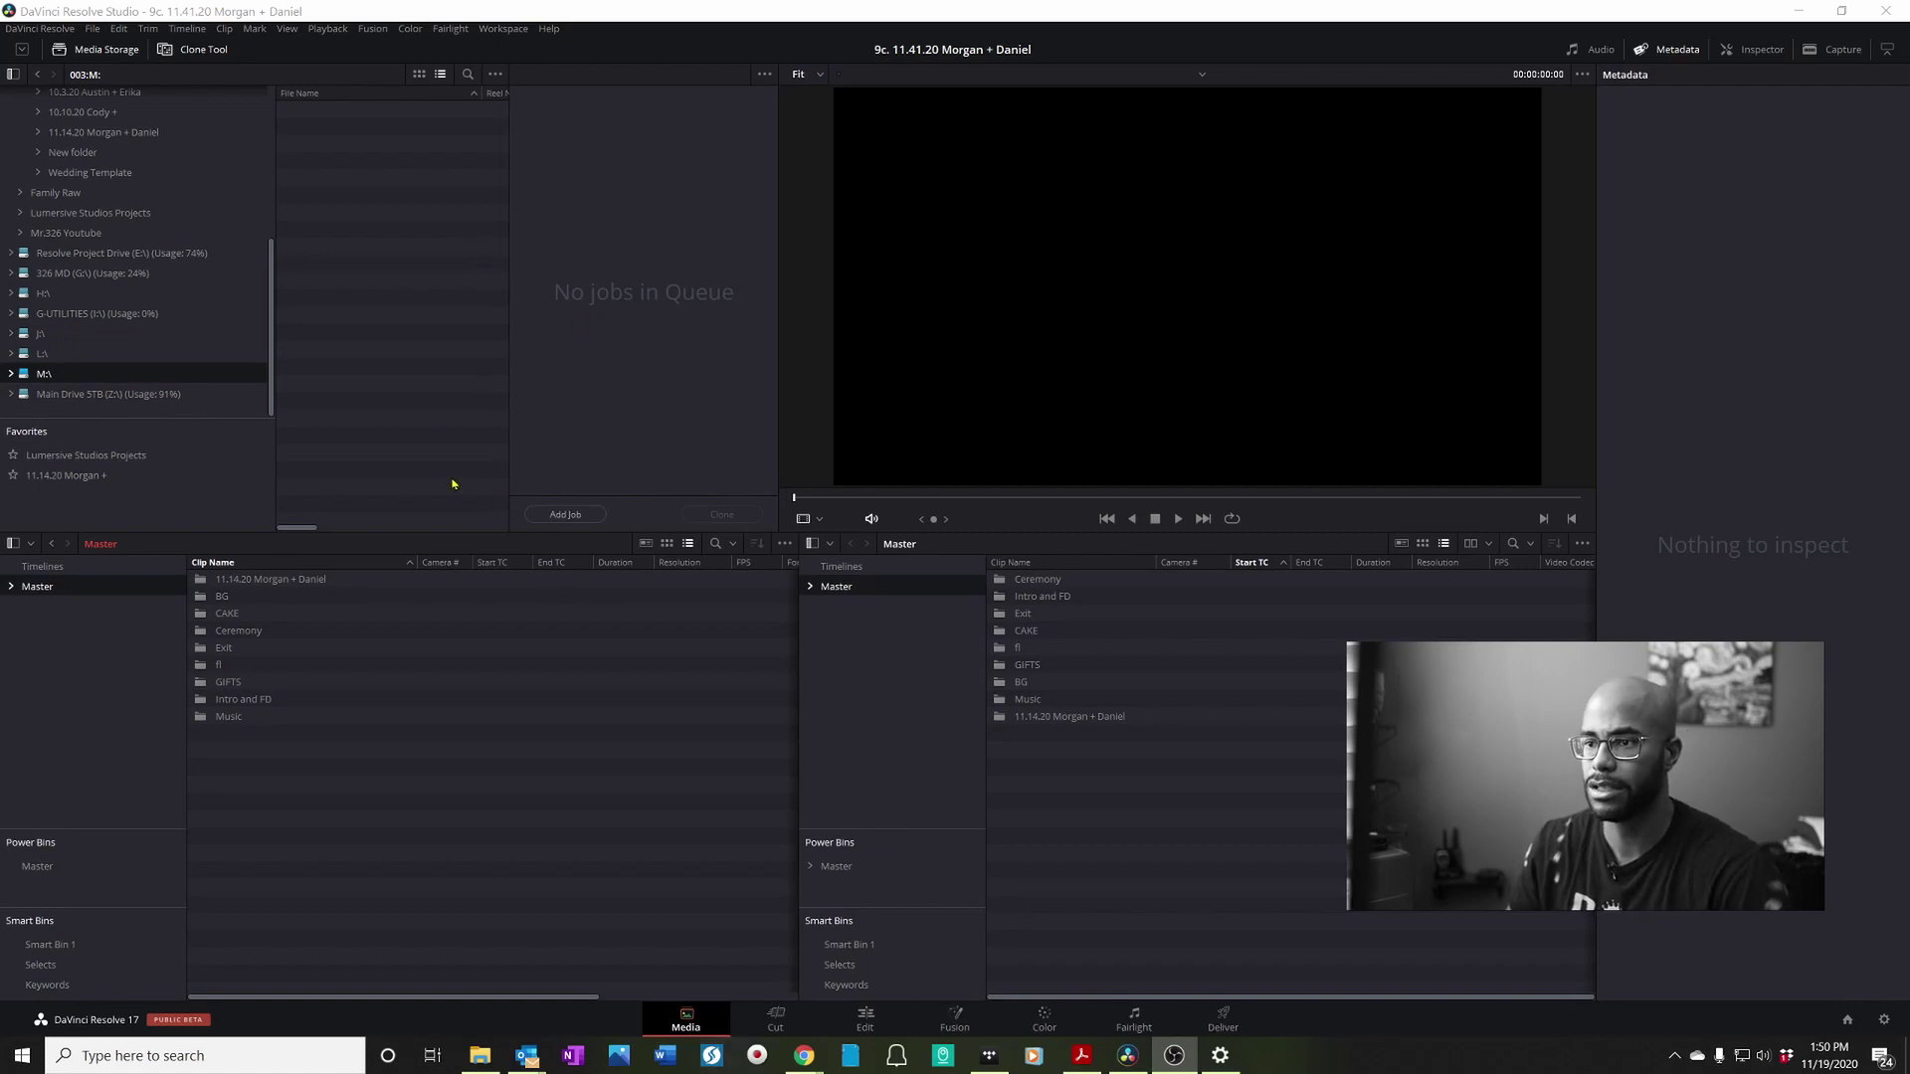
Step: Add a new Clone Tool job with the L:\ drive as its source
left_click(194, 56)
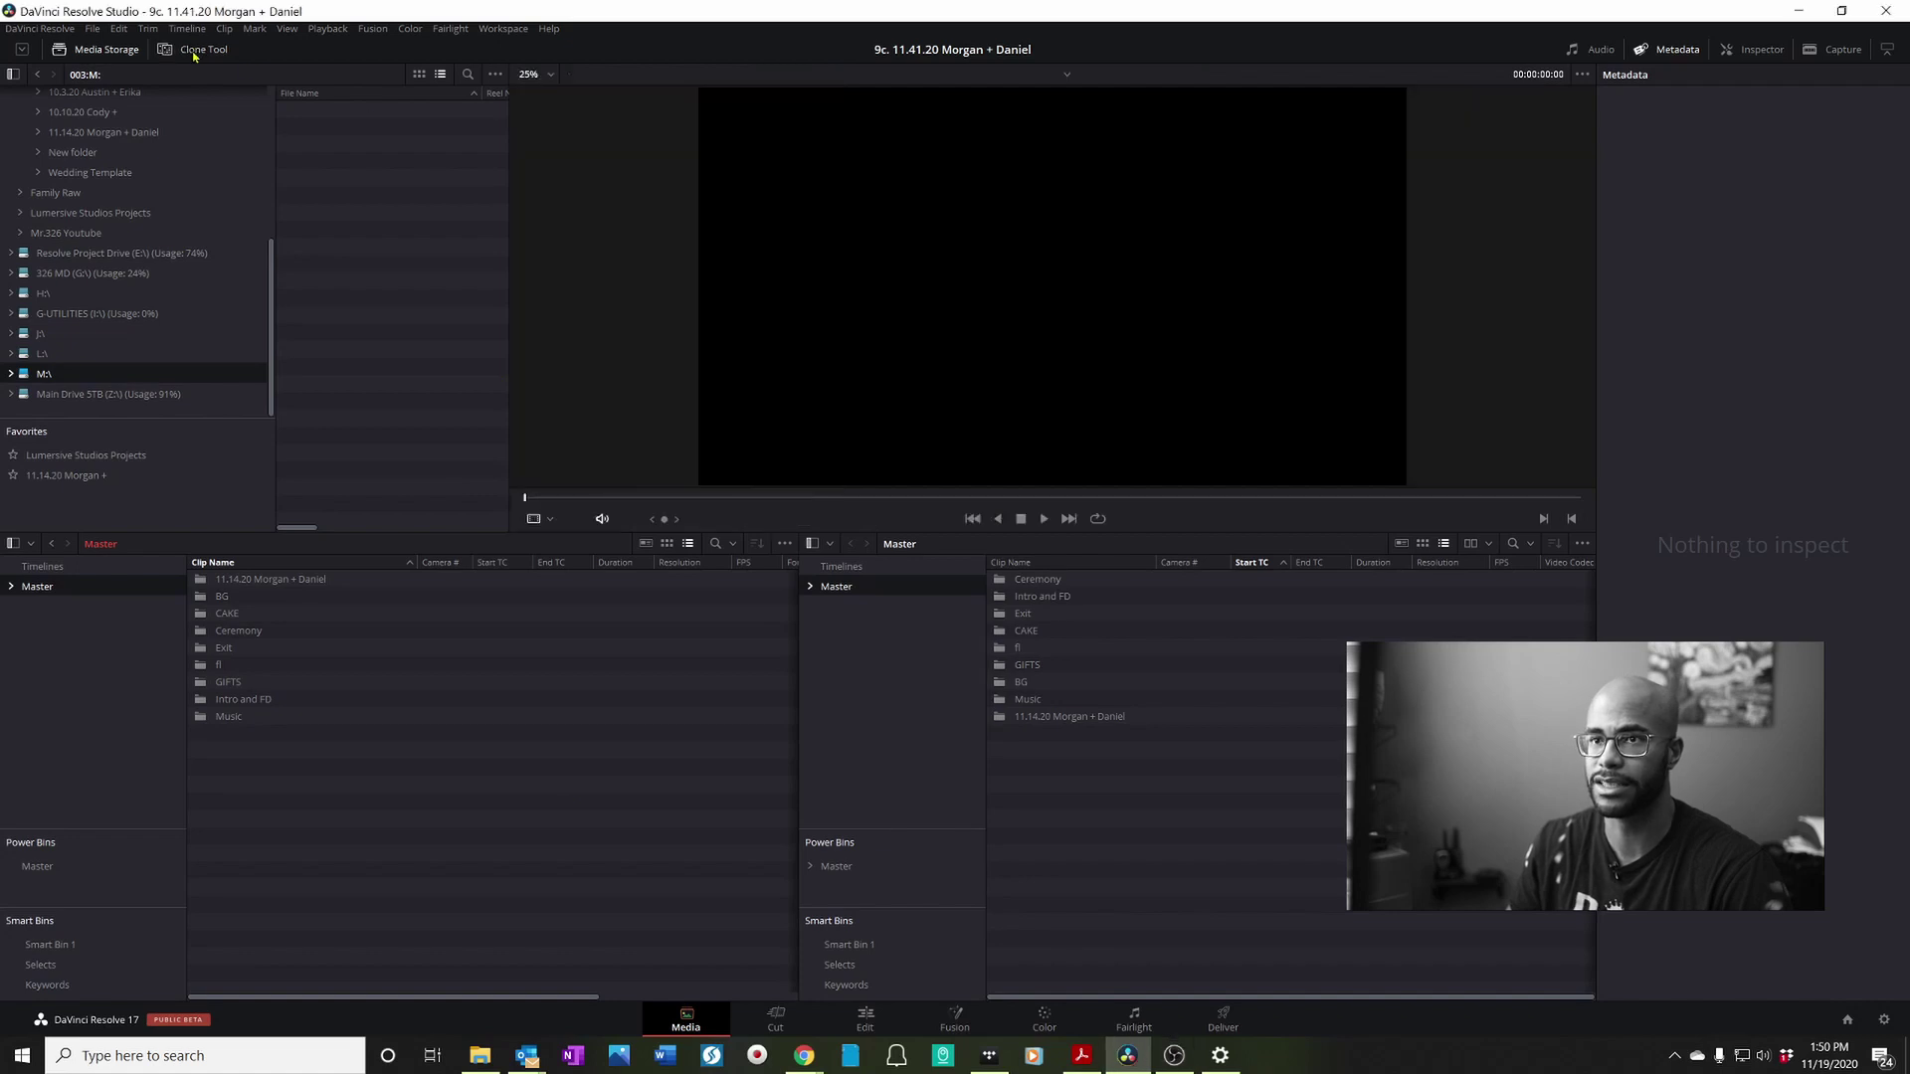
left_click(194, 56)
left_click(571, 514)
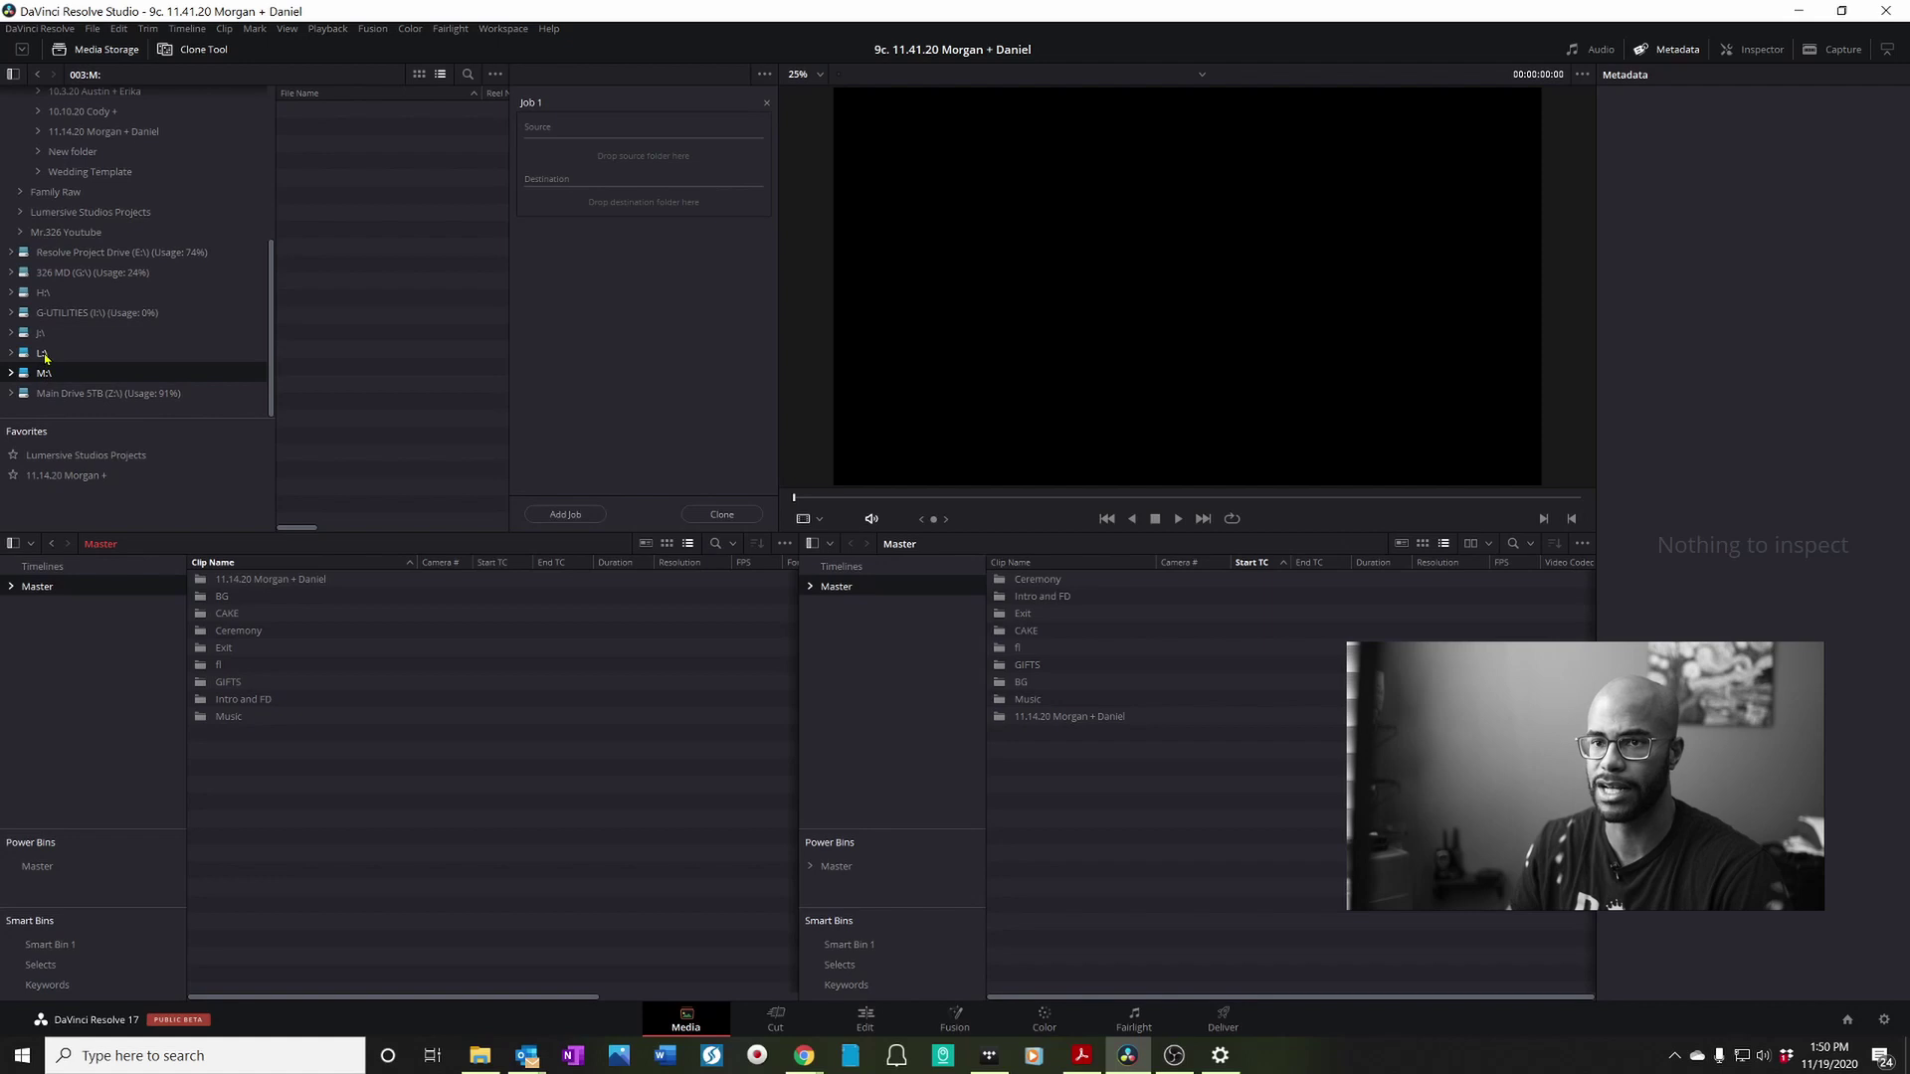
left_click_drag(45, 356, 596, 149)
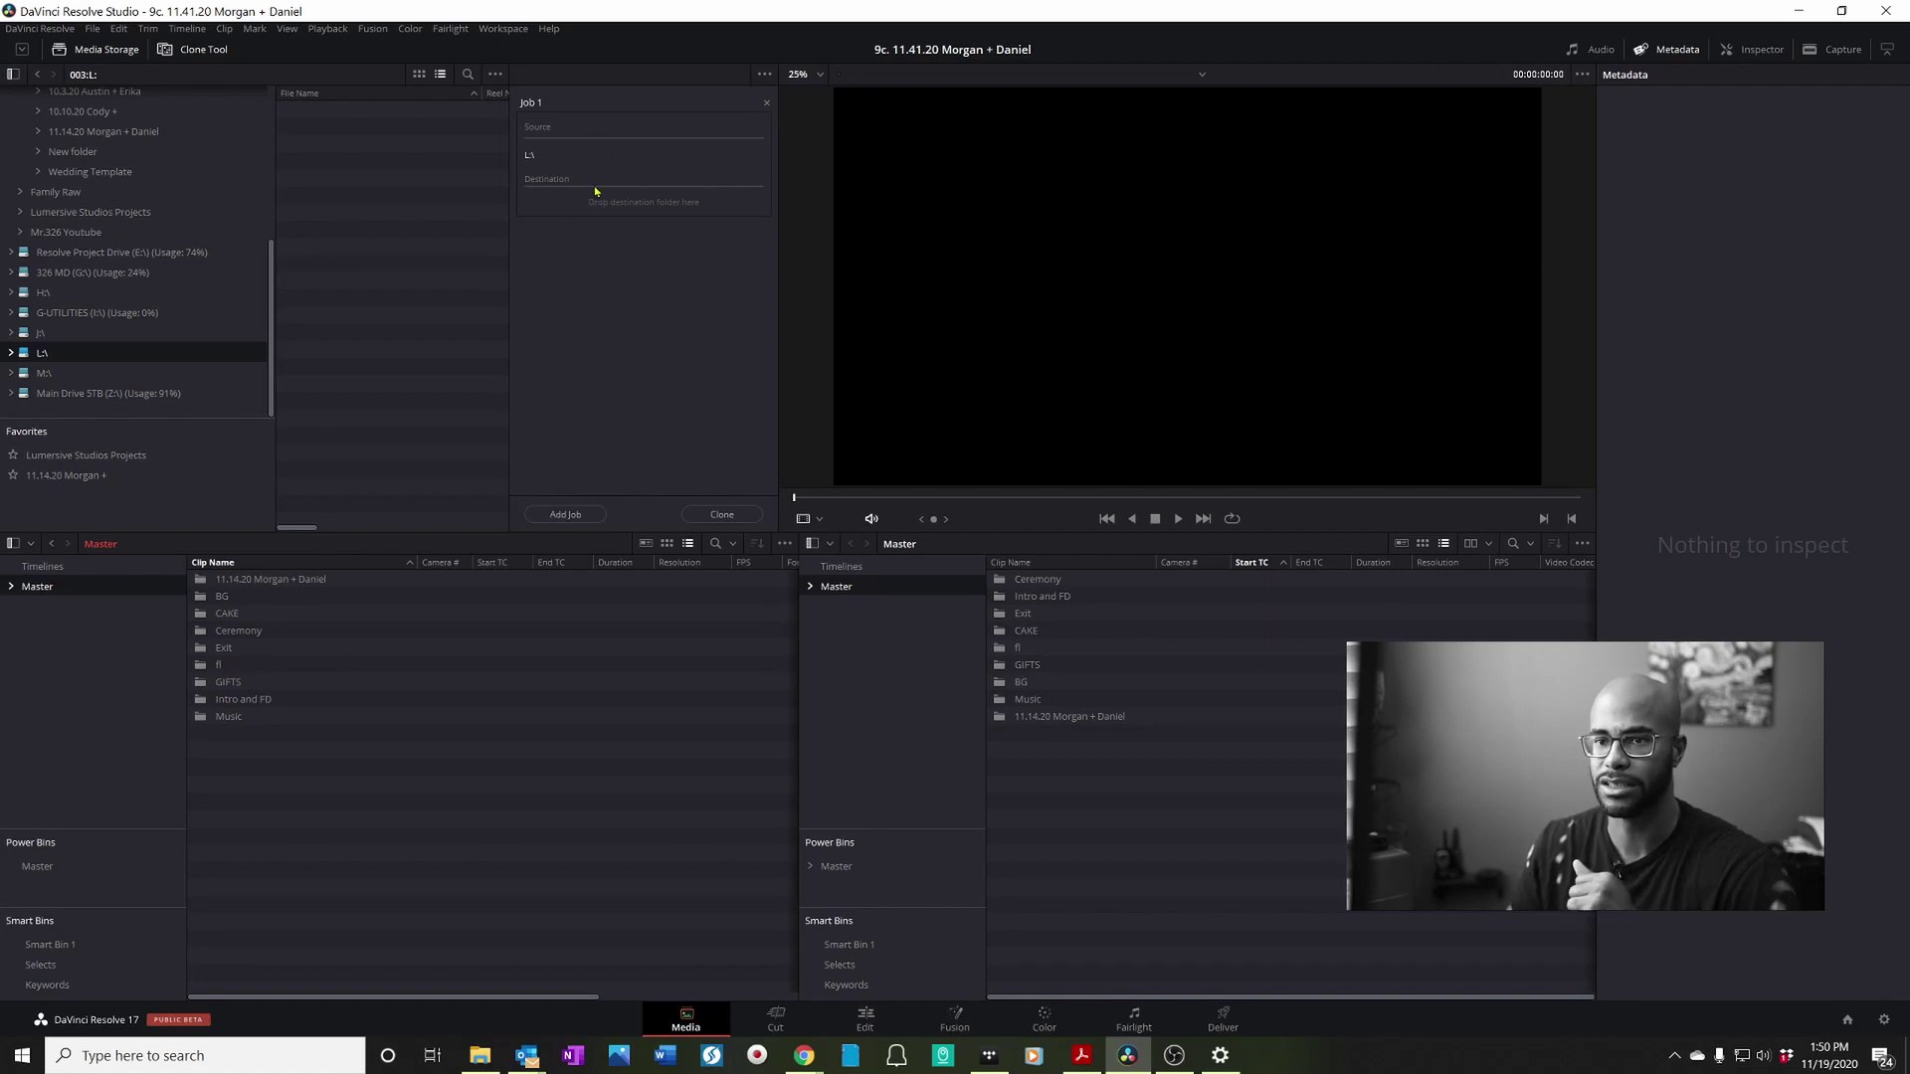
Step: Set the 11.14.20 Morgan + Daniel A-C200 folder and the M:\ drive as Job 1 destinations
scroll(189, 341, "up", 3)
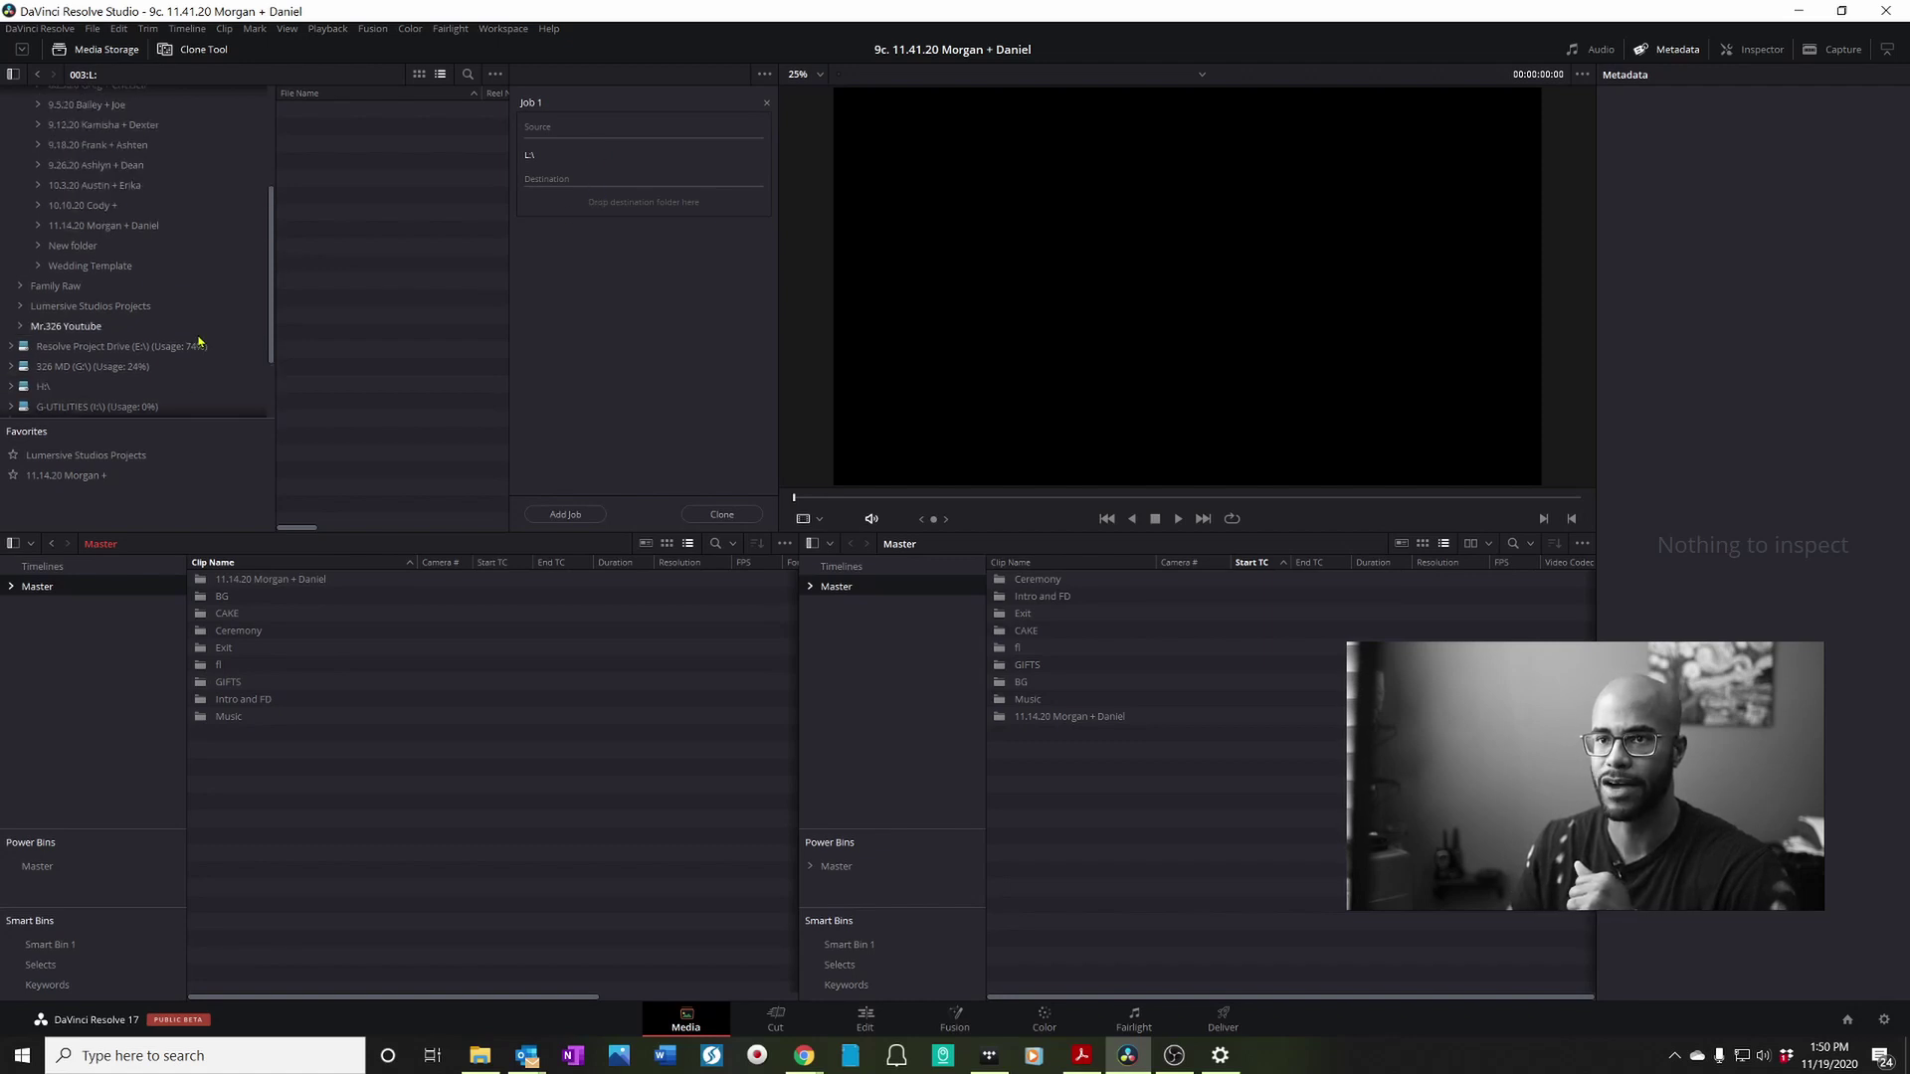
scroll(201, 341, "up", 2)
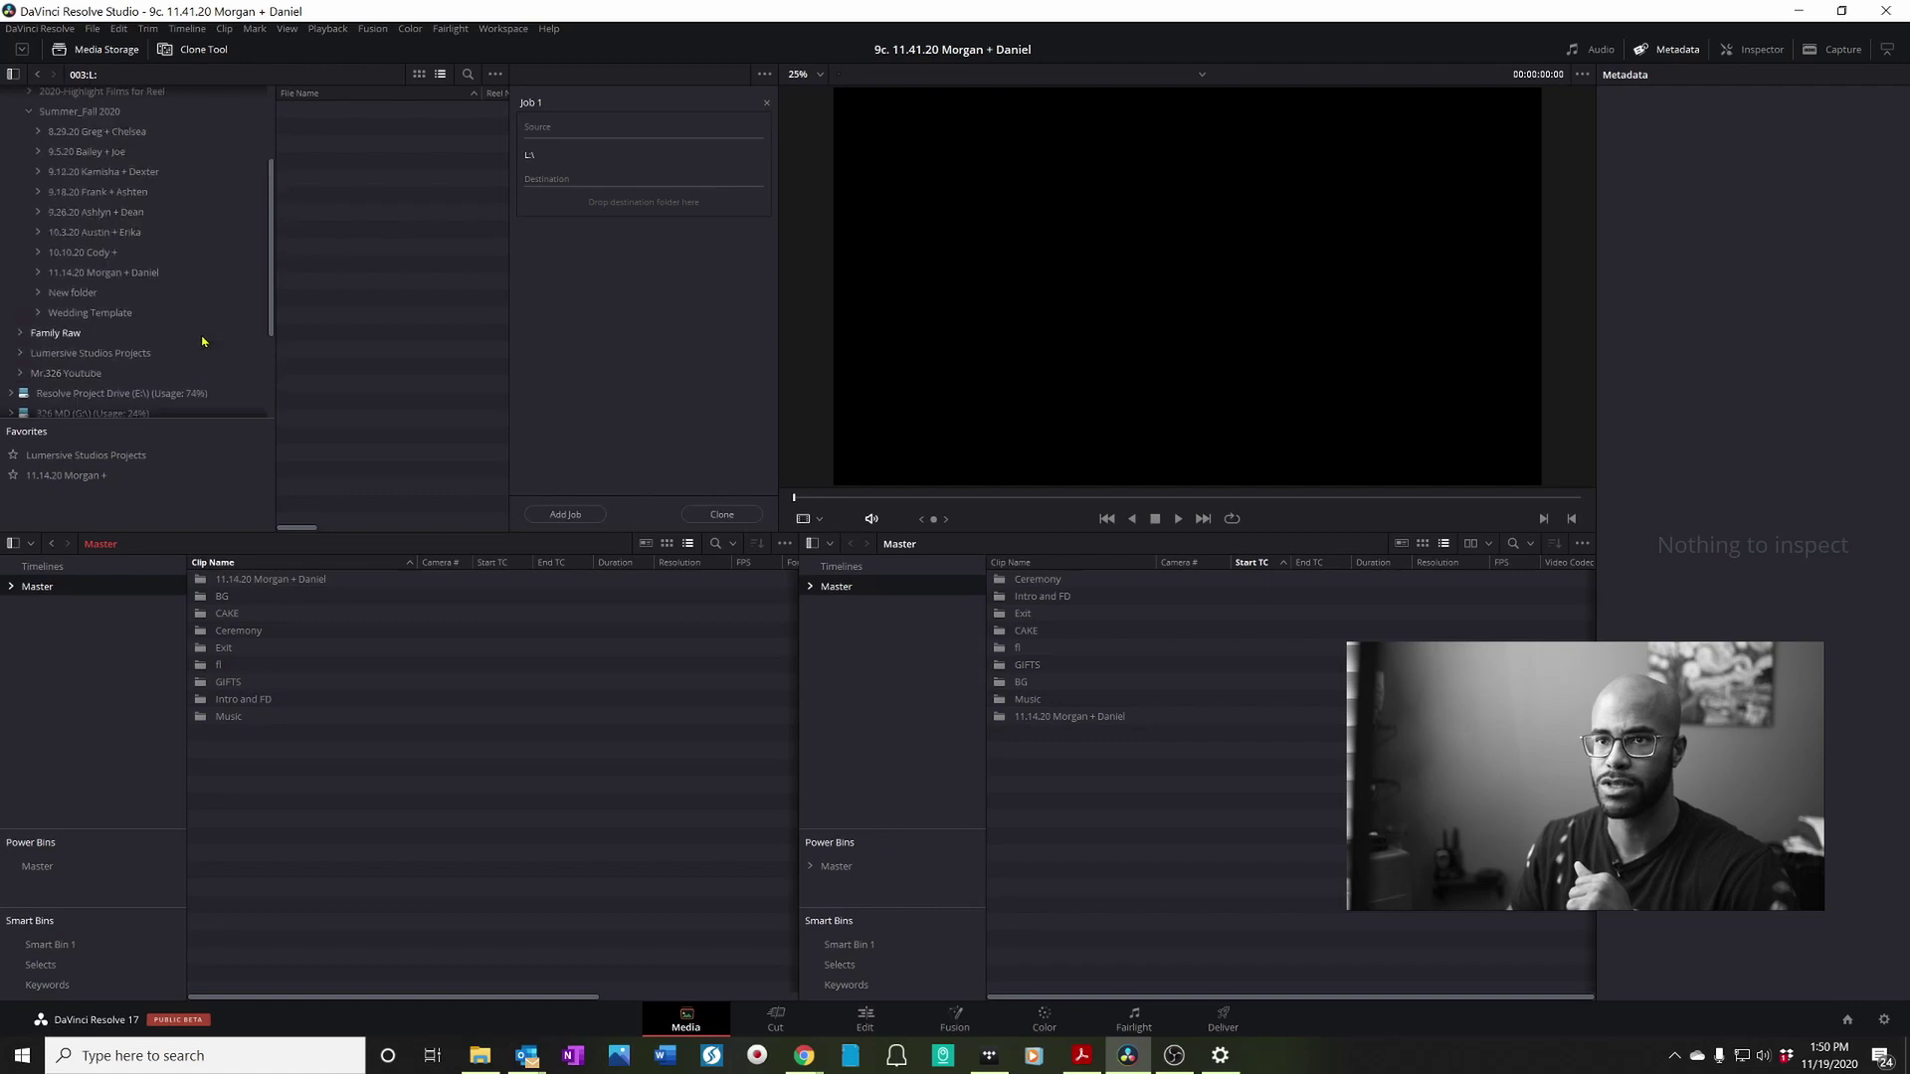
left_click(107, 273)
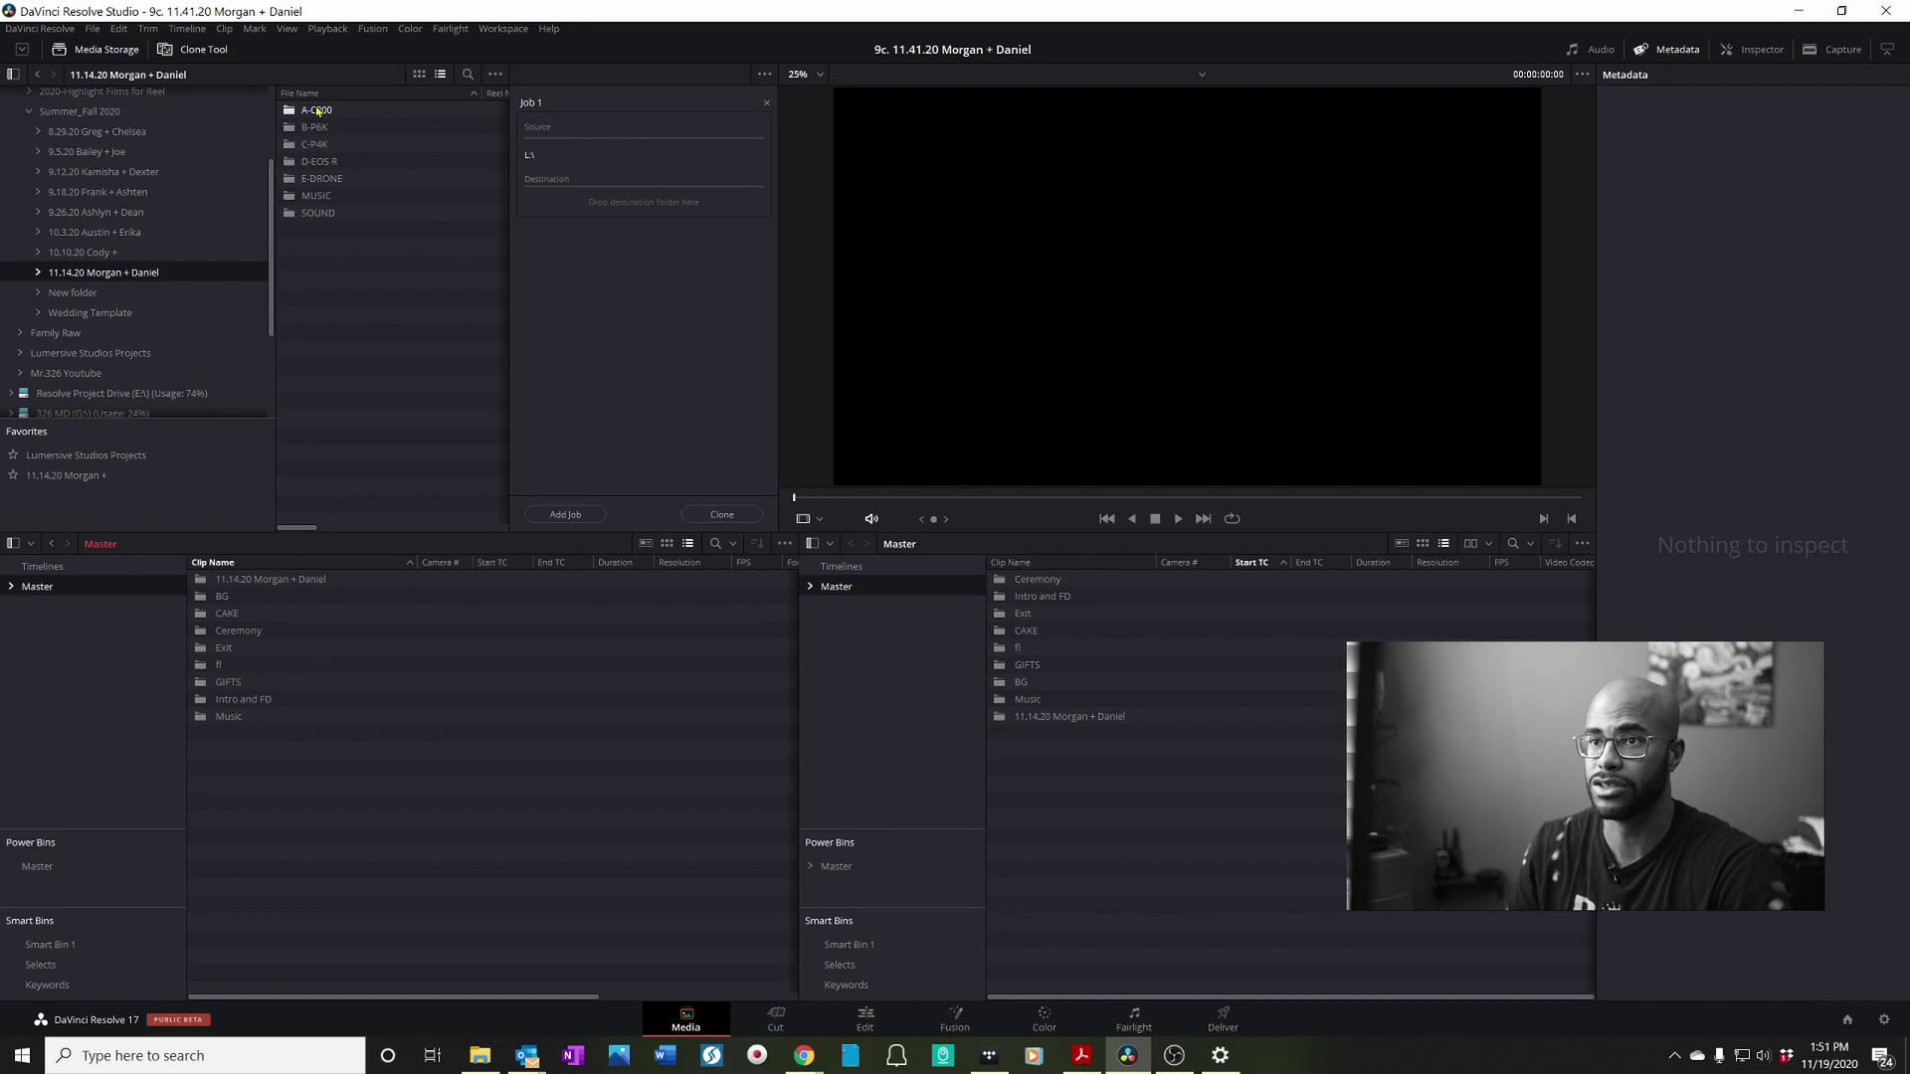
left_click_drag(316, 111, 575, 187)
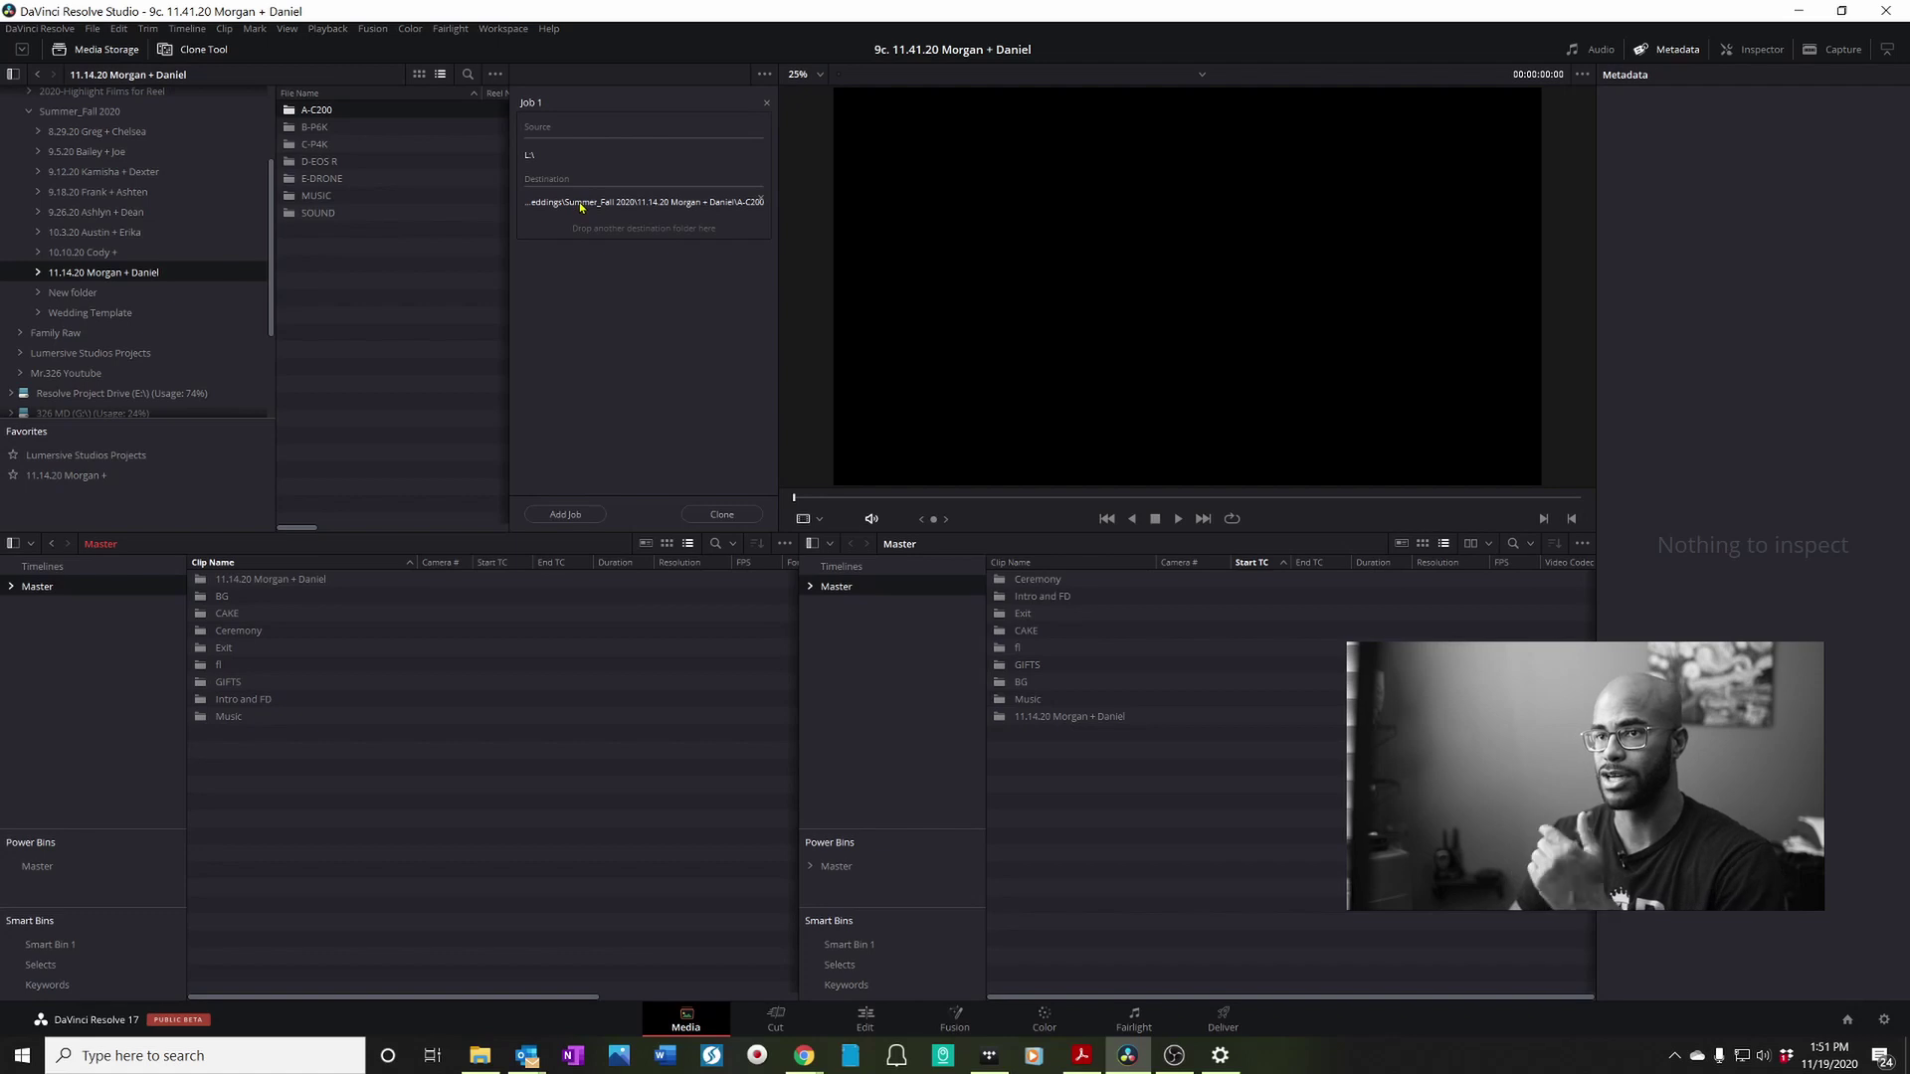
scroll(162, 306, "down", 3)
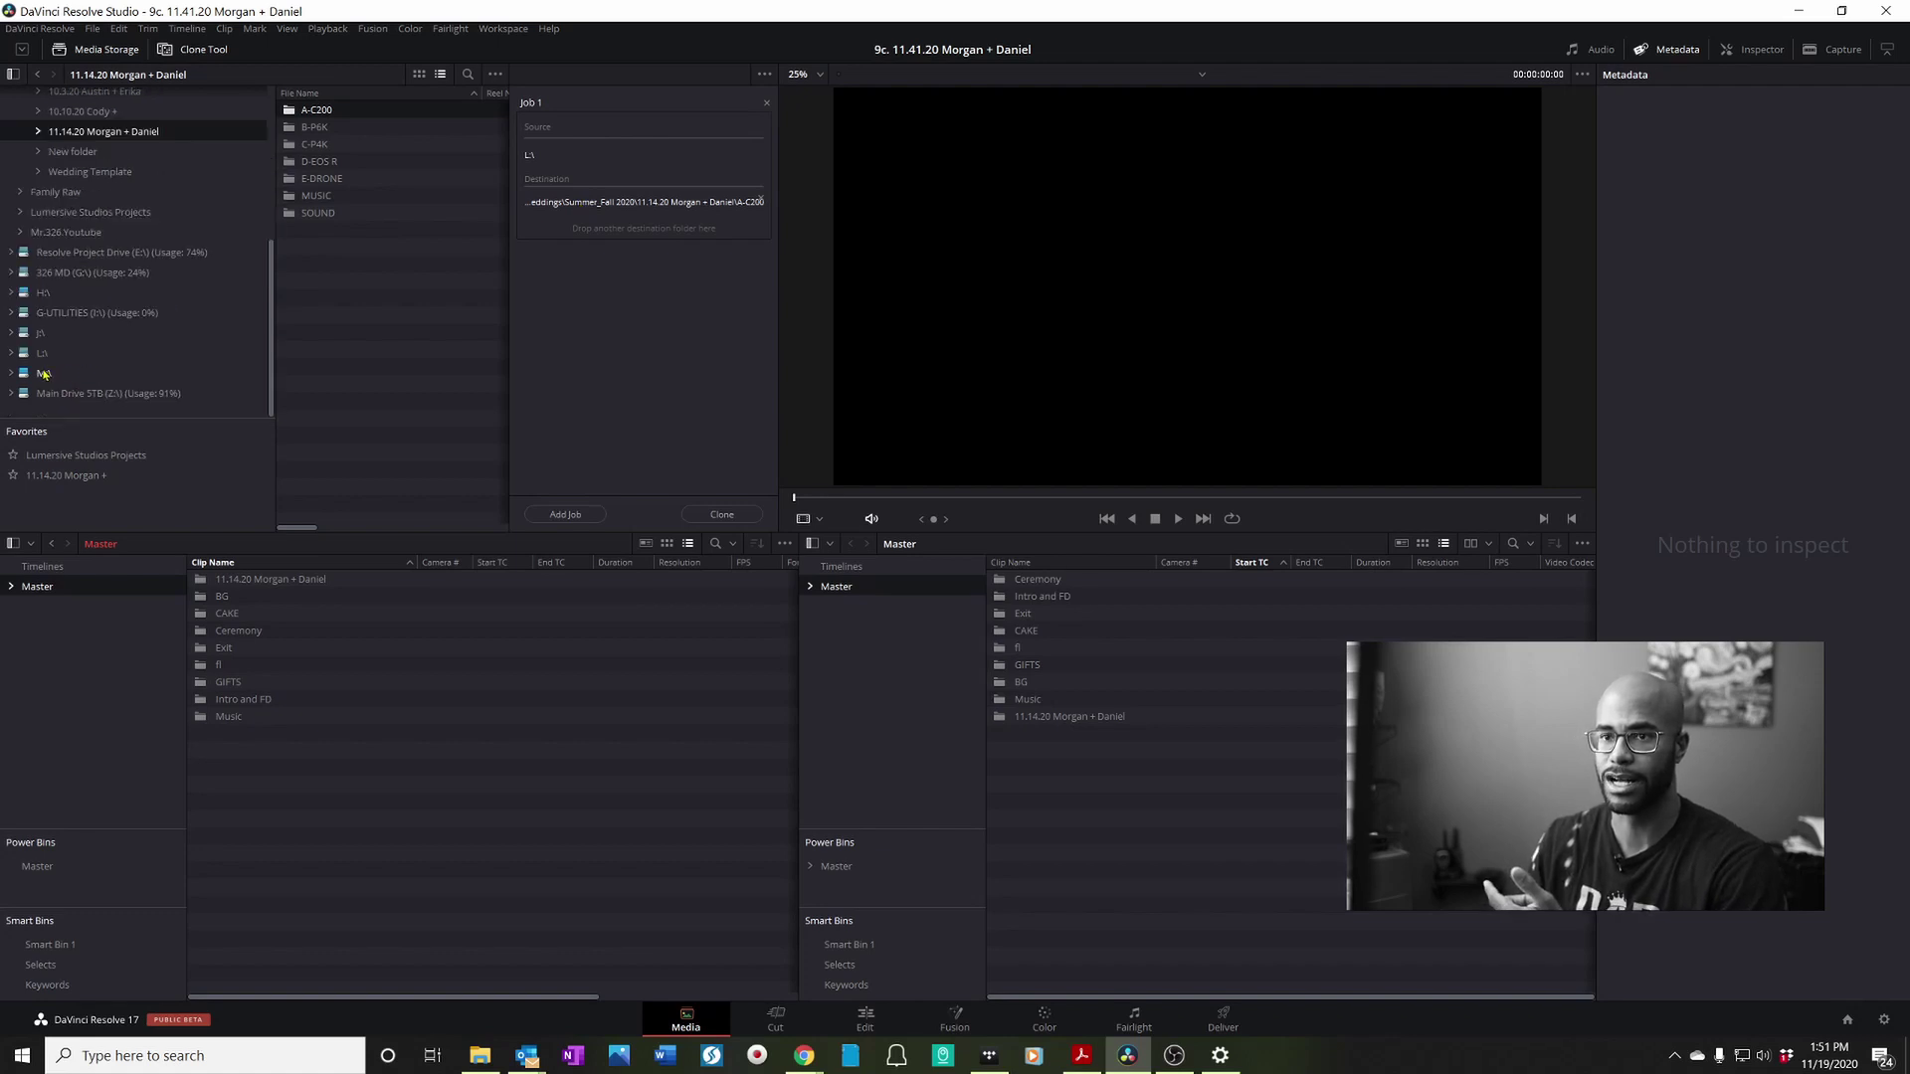
left_click_drag(44, 373, 654, 229)
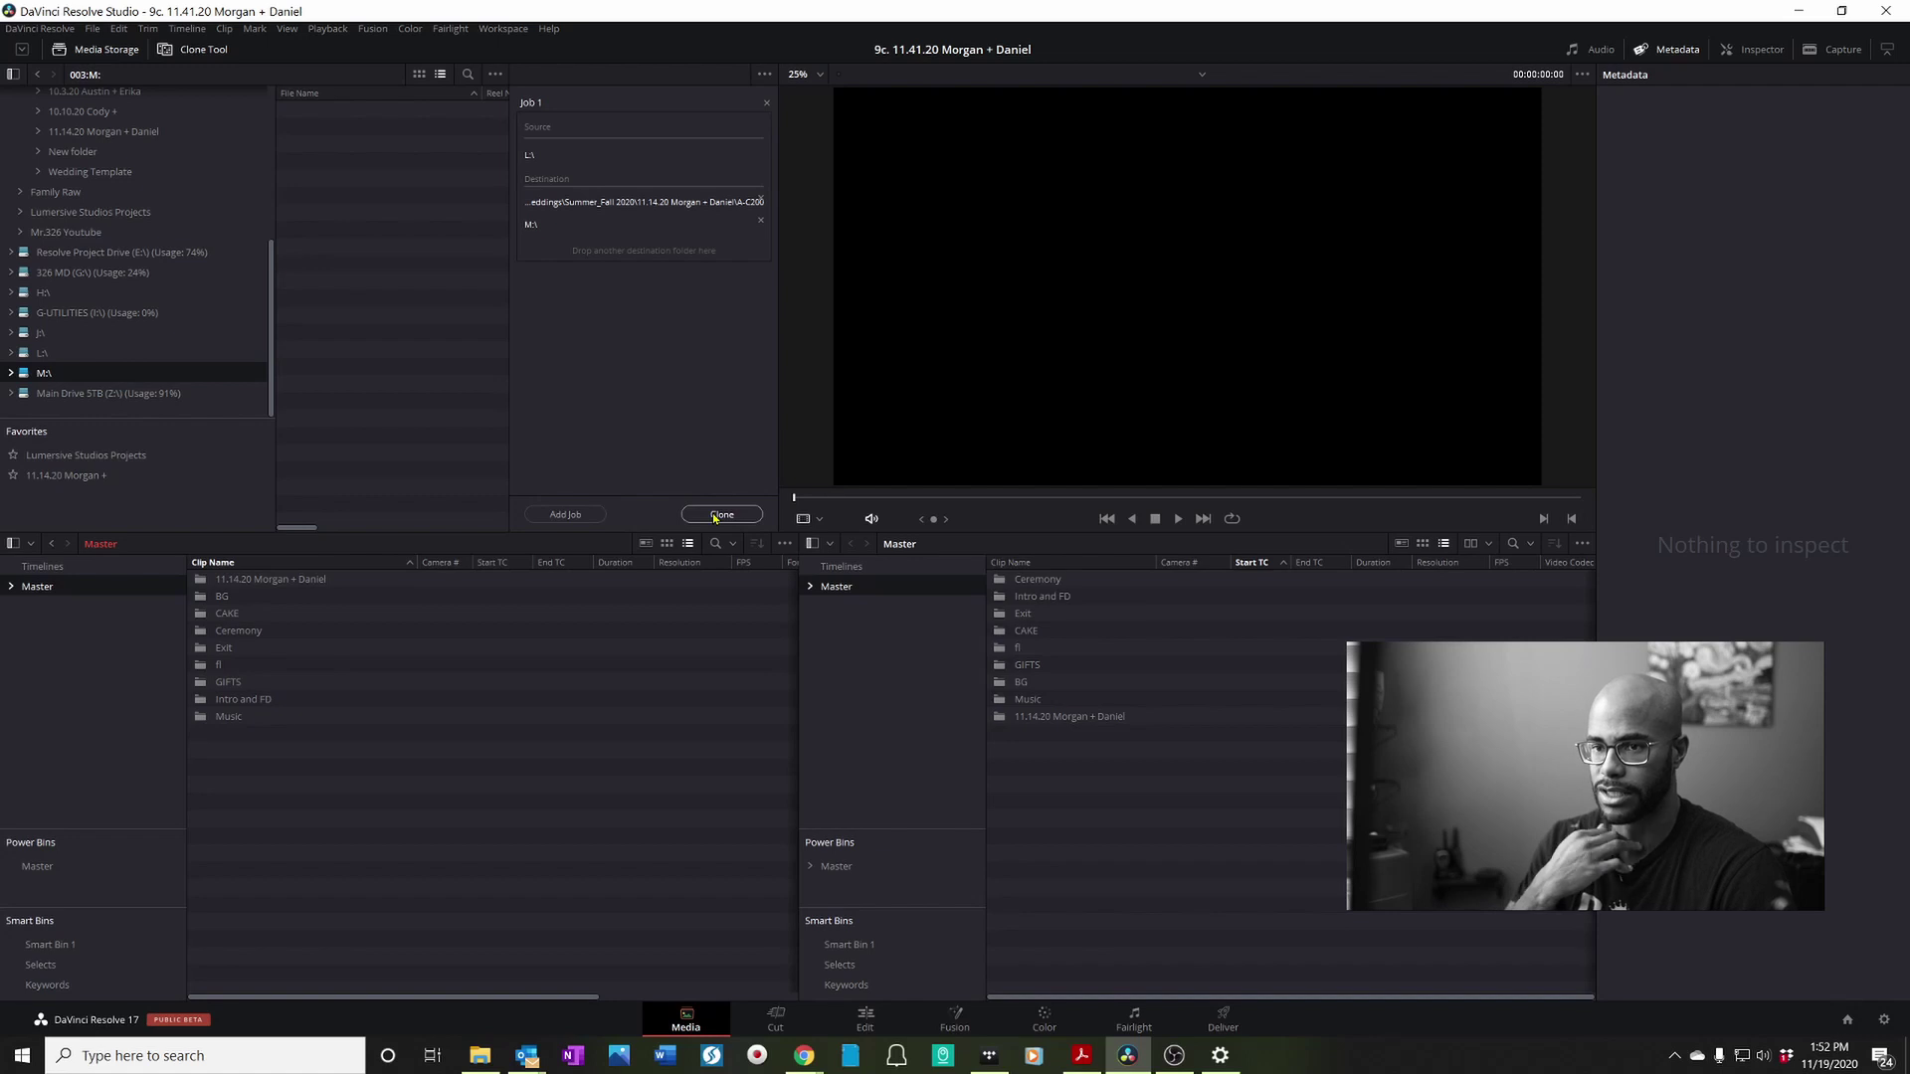
Step: Open the 11.14.20 Morgan + Daniel bin in the Media Pool
double_click(270, 579)
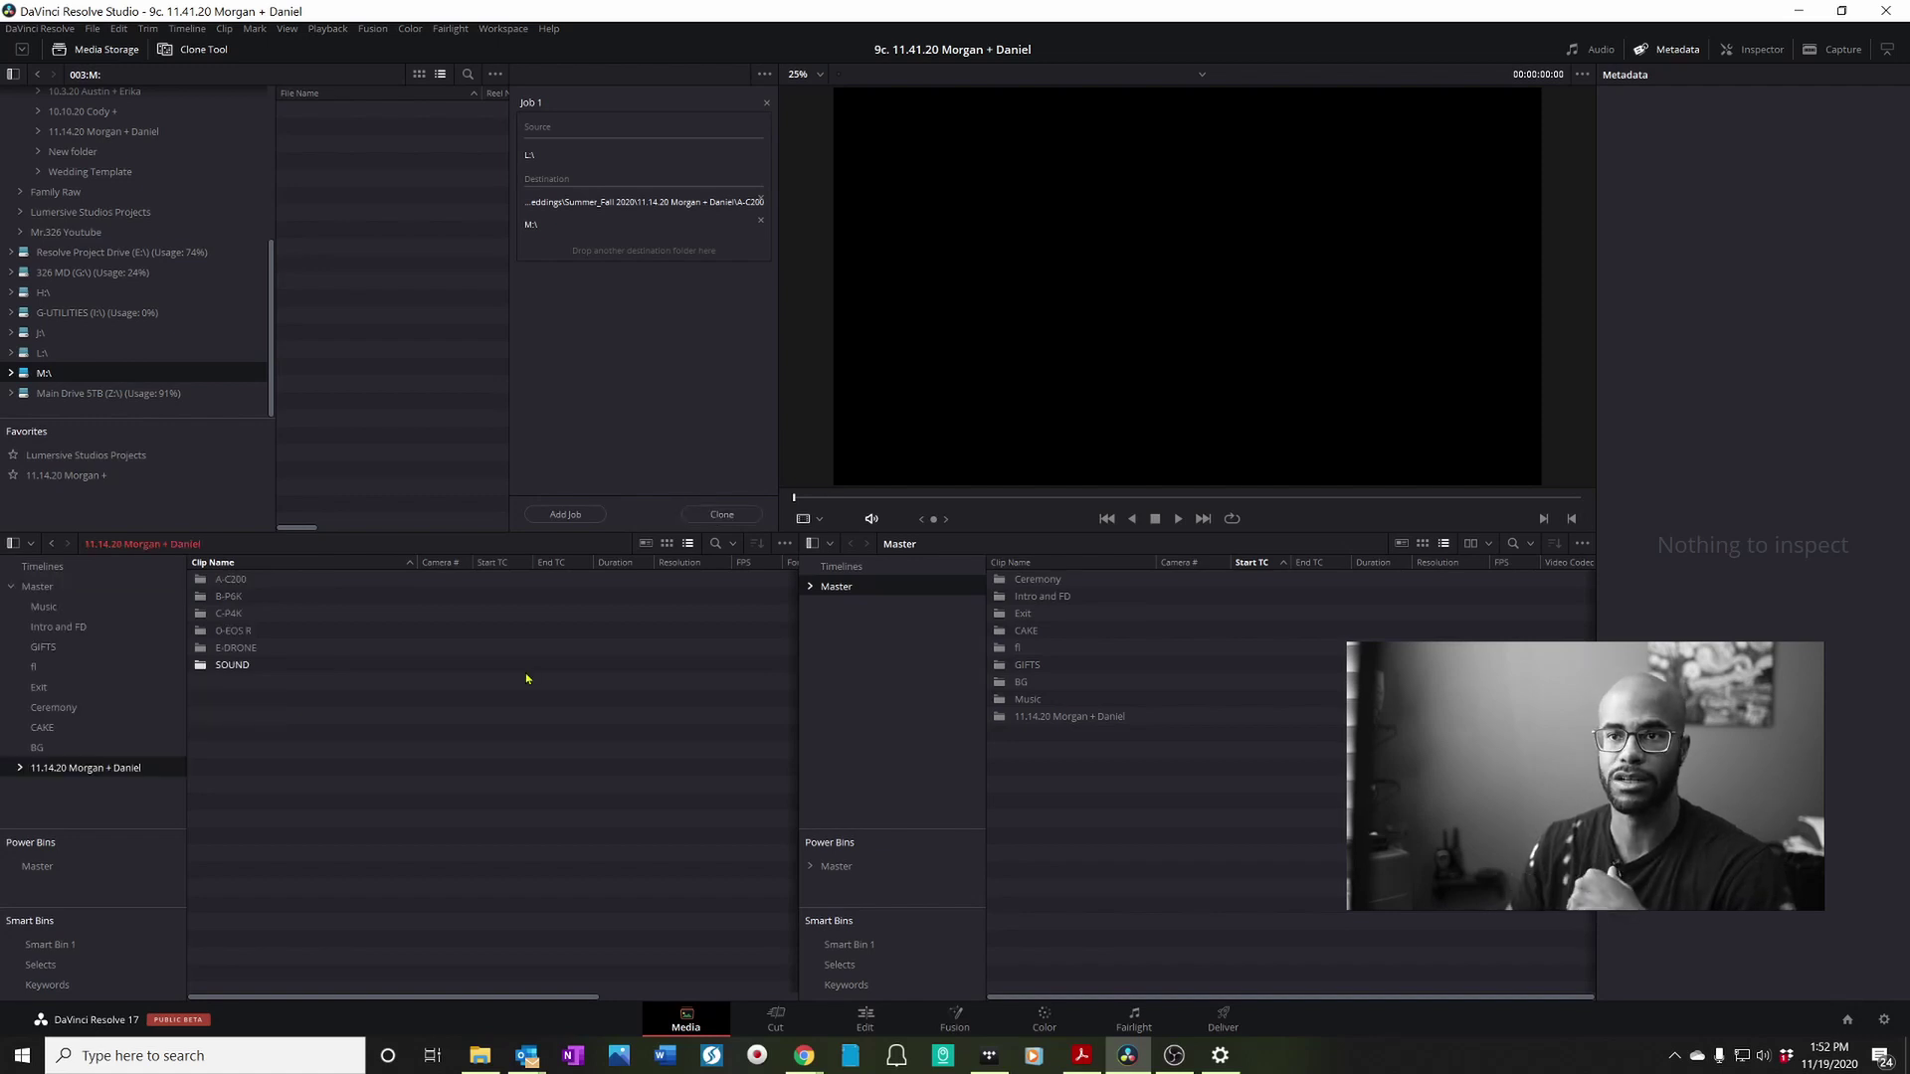
Step: Show the 11.14.20 Morgan + Daniel folder in Media Storage and open the A-C200 bin's clips
scroll(60, 298, "up", 5)
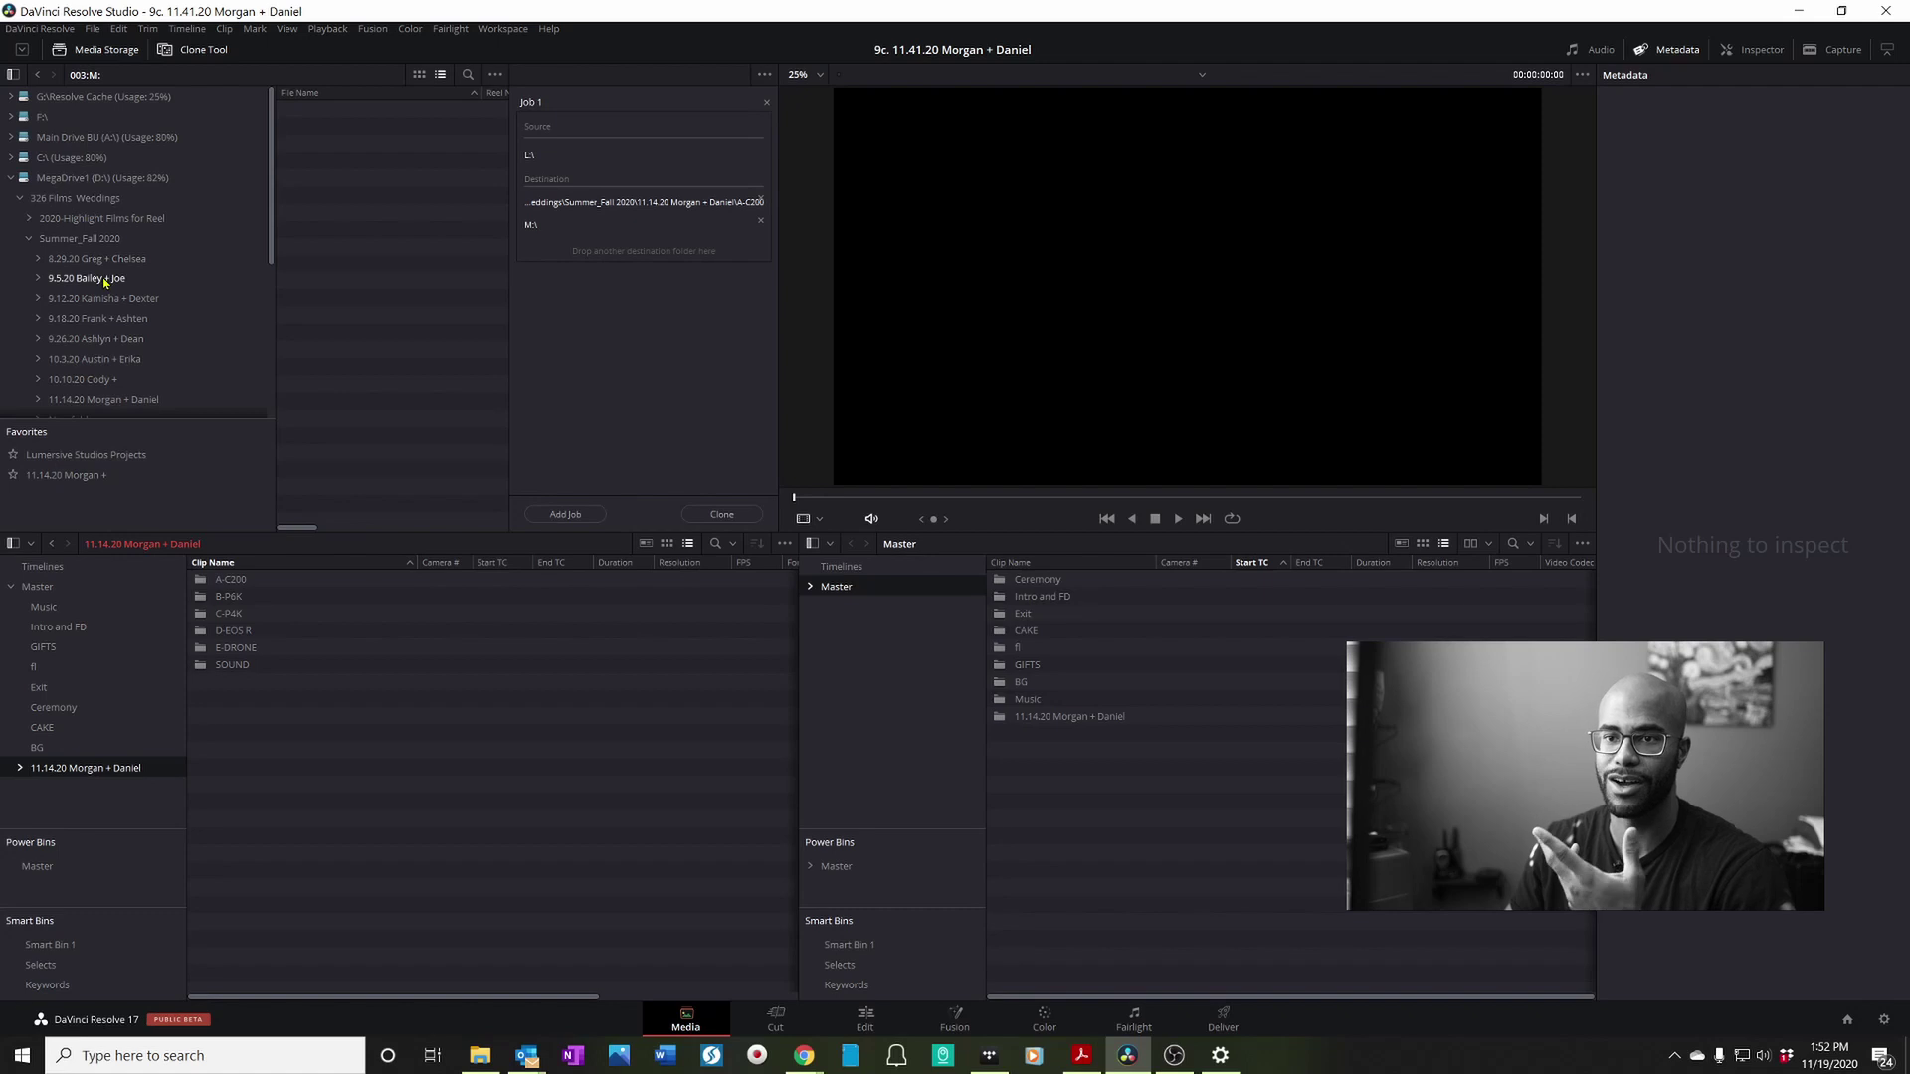
scroll(107, 278, "down", 2)
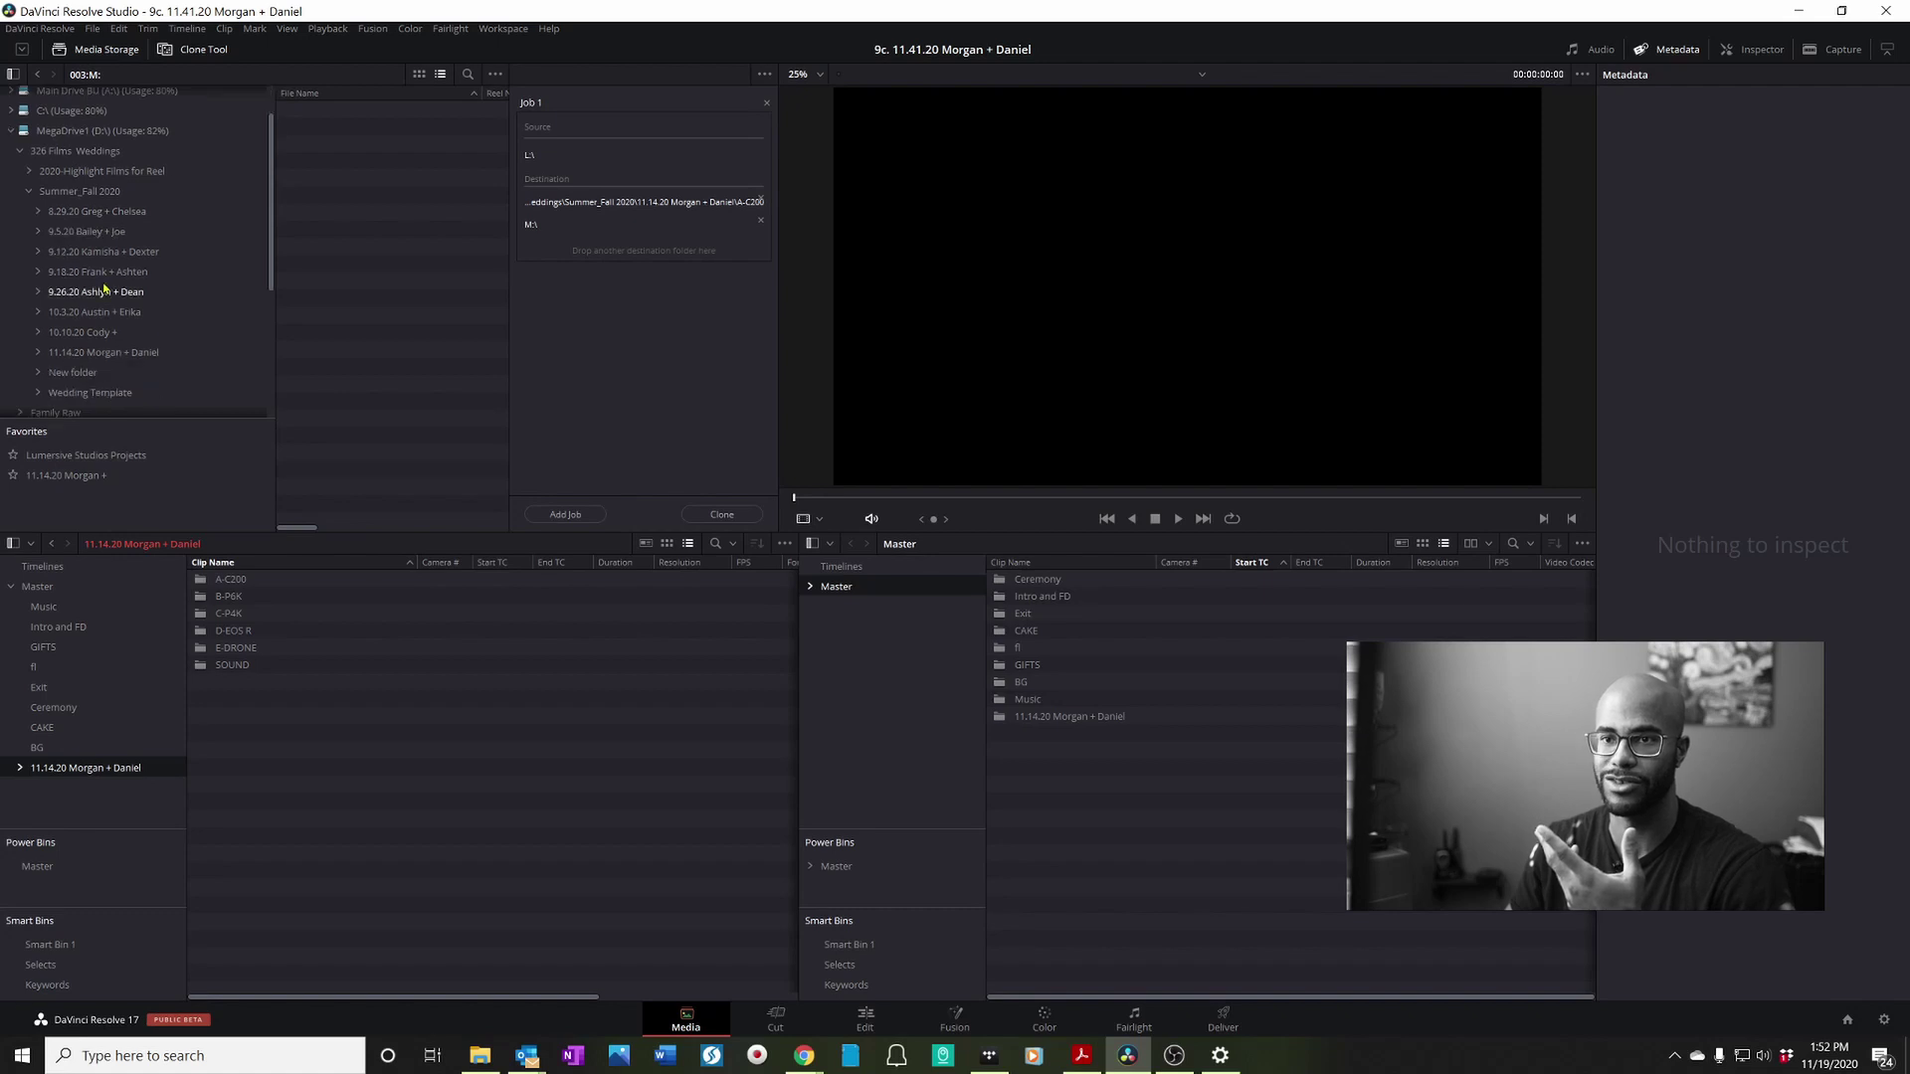
left_click(124, 355)
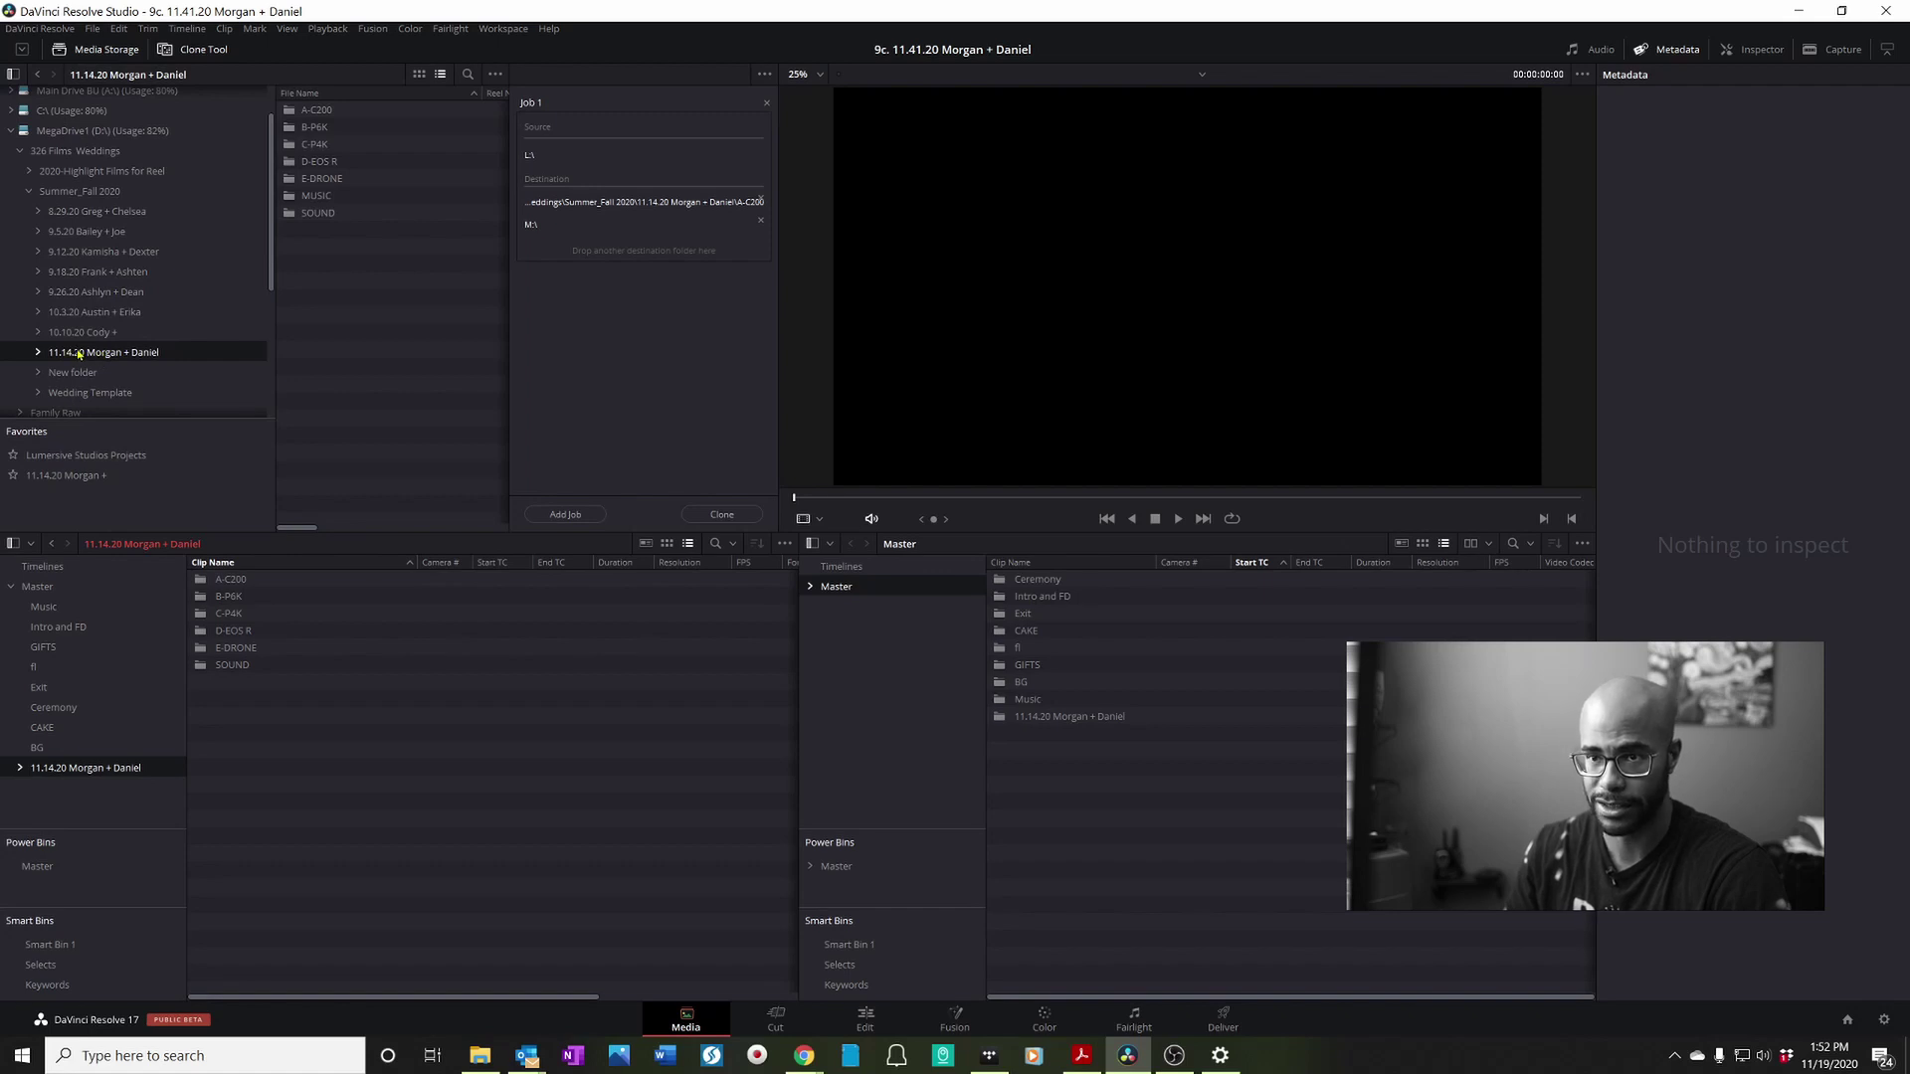
left_click_drag(78, 352, 170, 353)
scroll(47, 654, "down", 2)
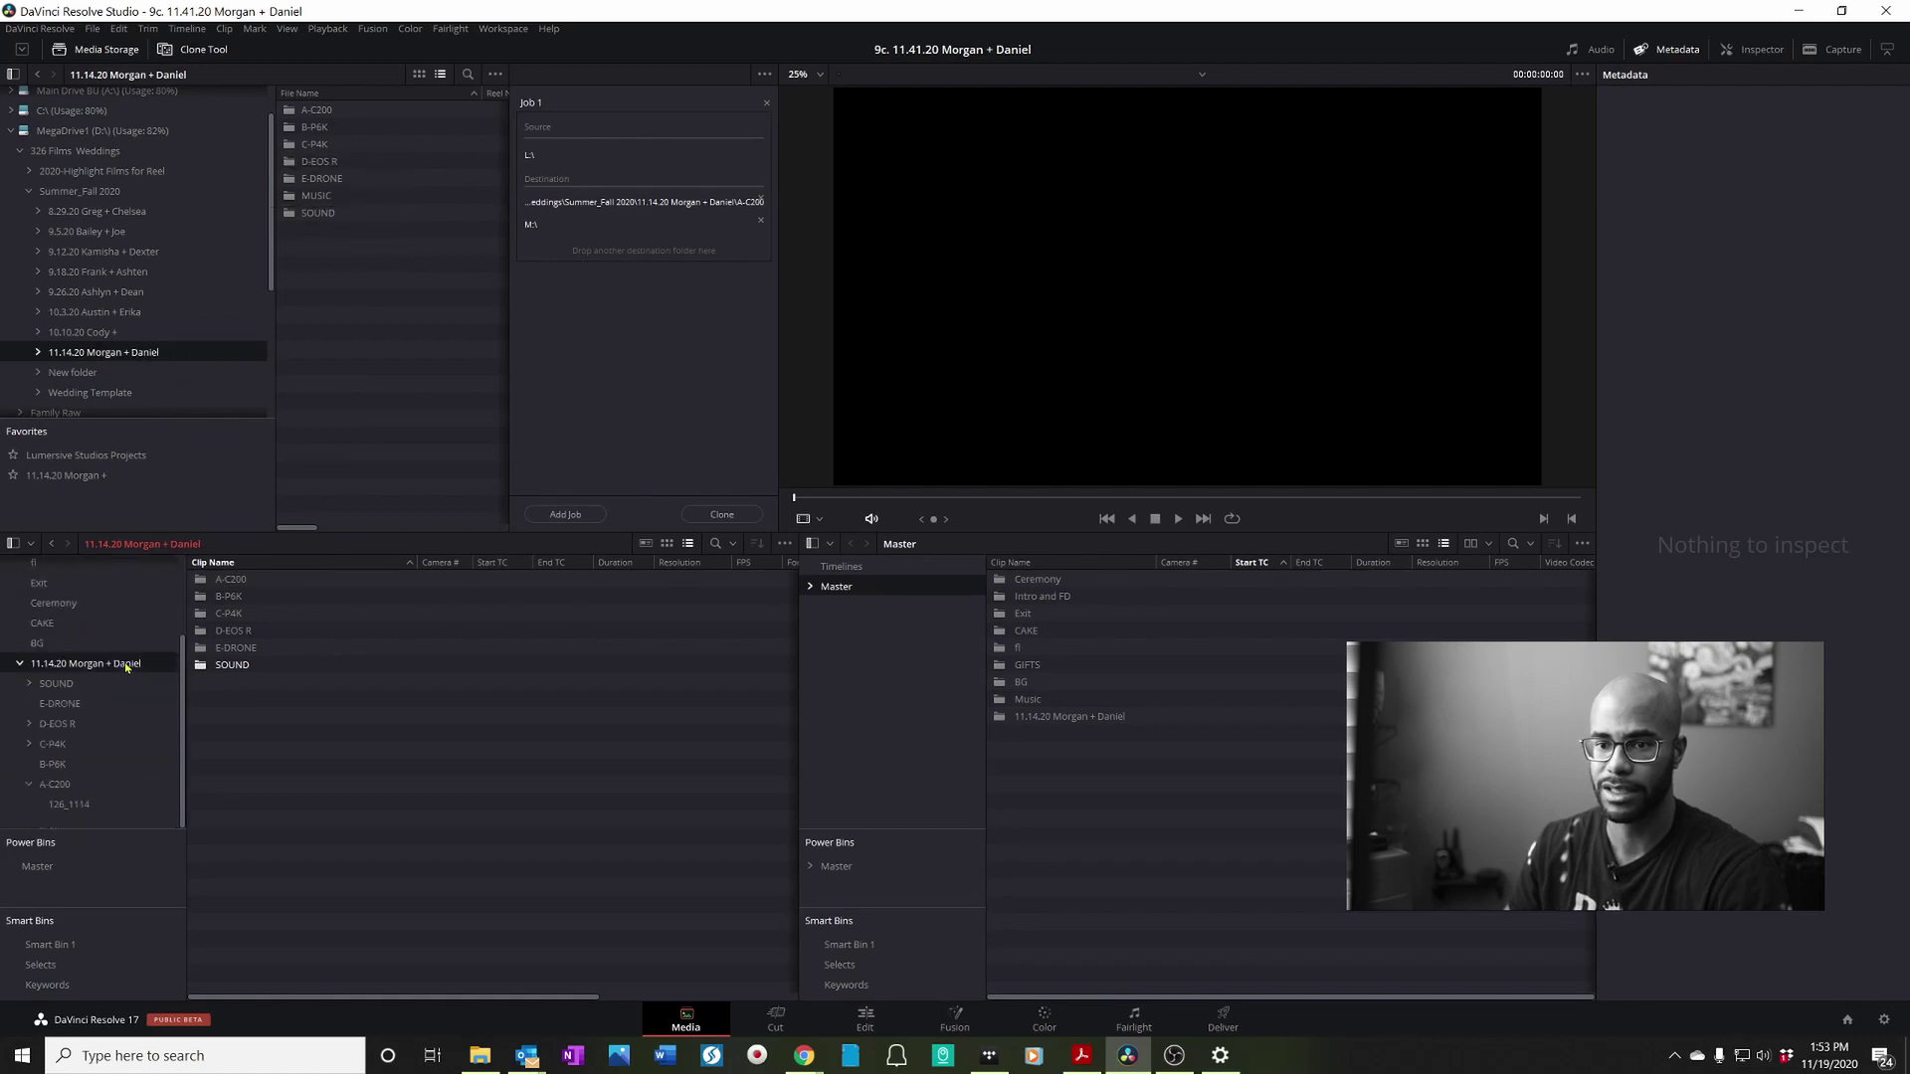
double_click(204, 580)
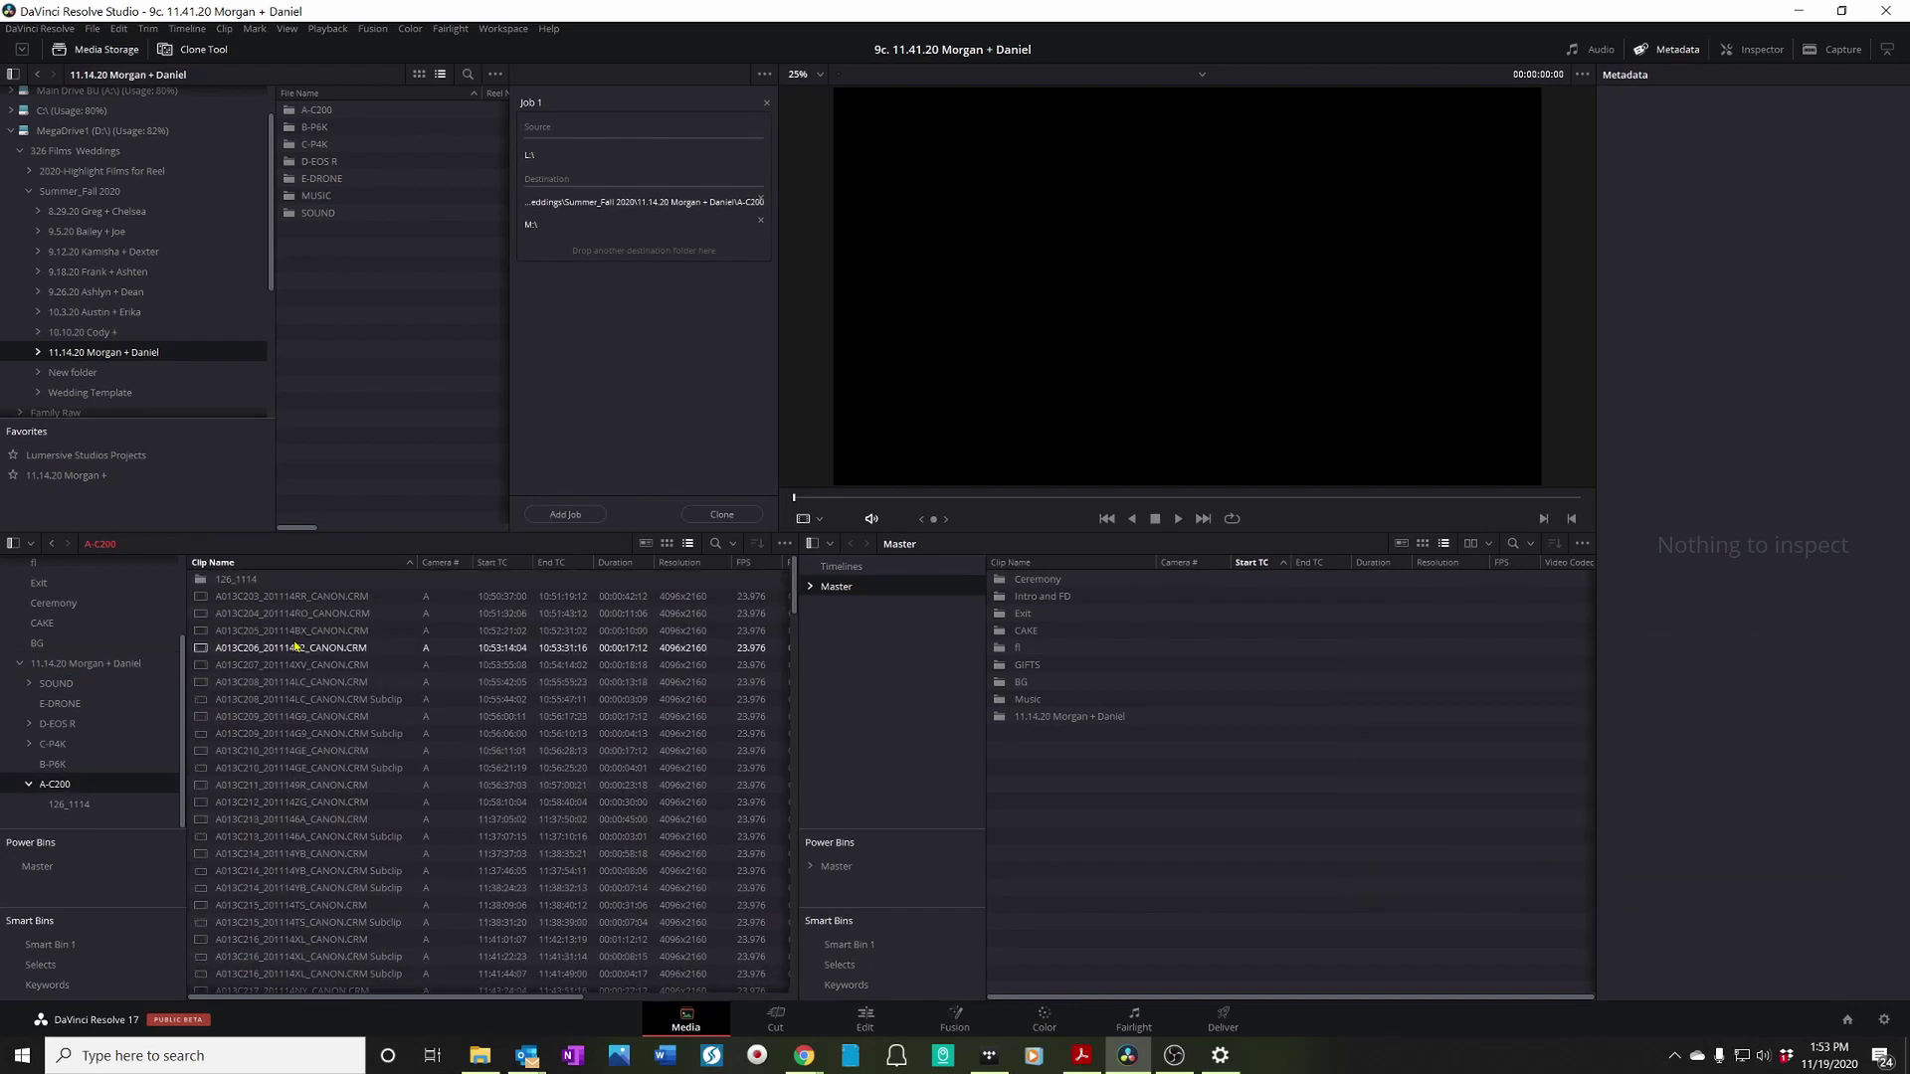
Step: Load the first A-C200 clip, A013C203, into the viewer
key("Up")
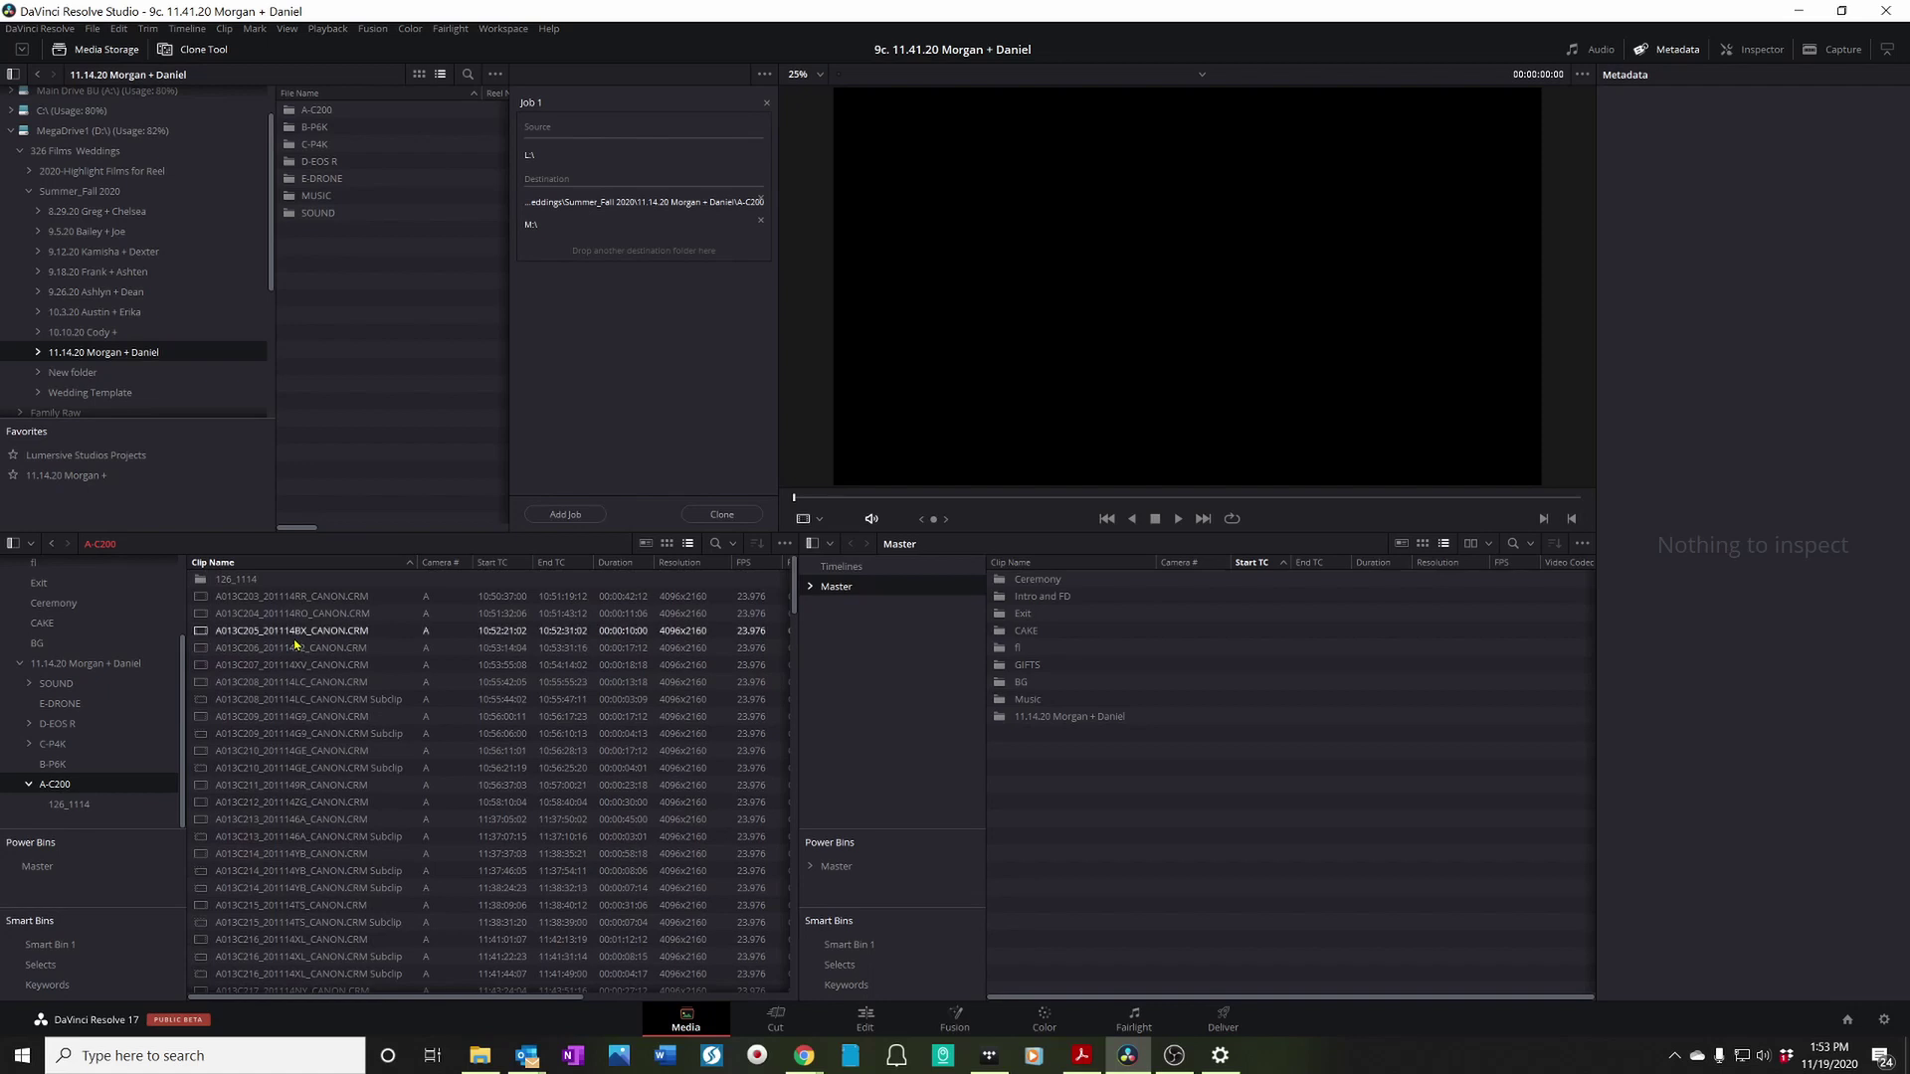
left_click(319, 648)
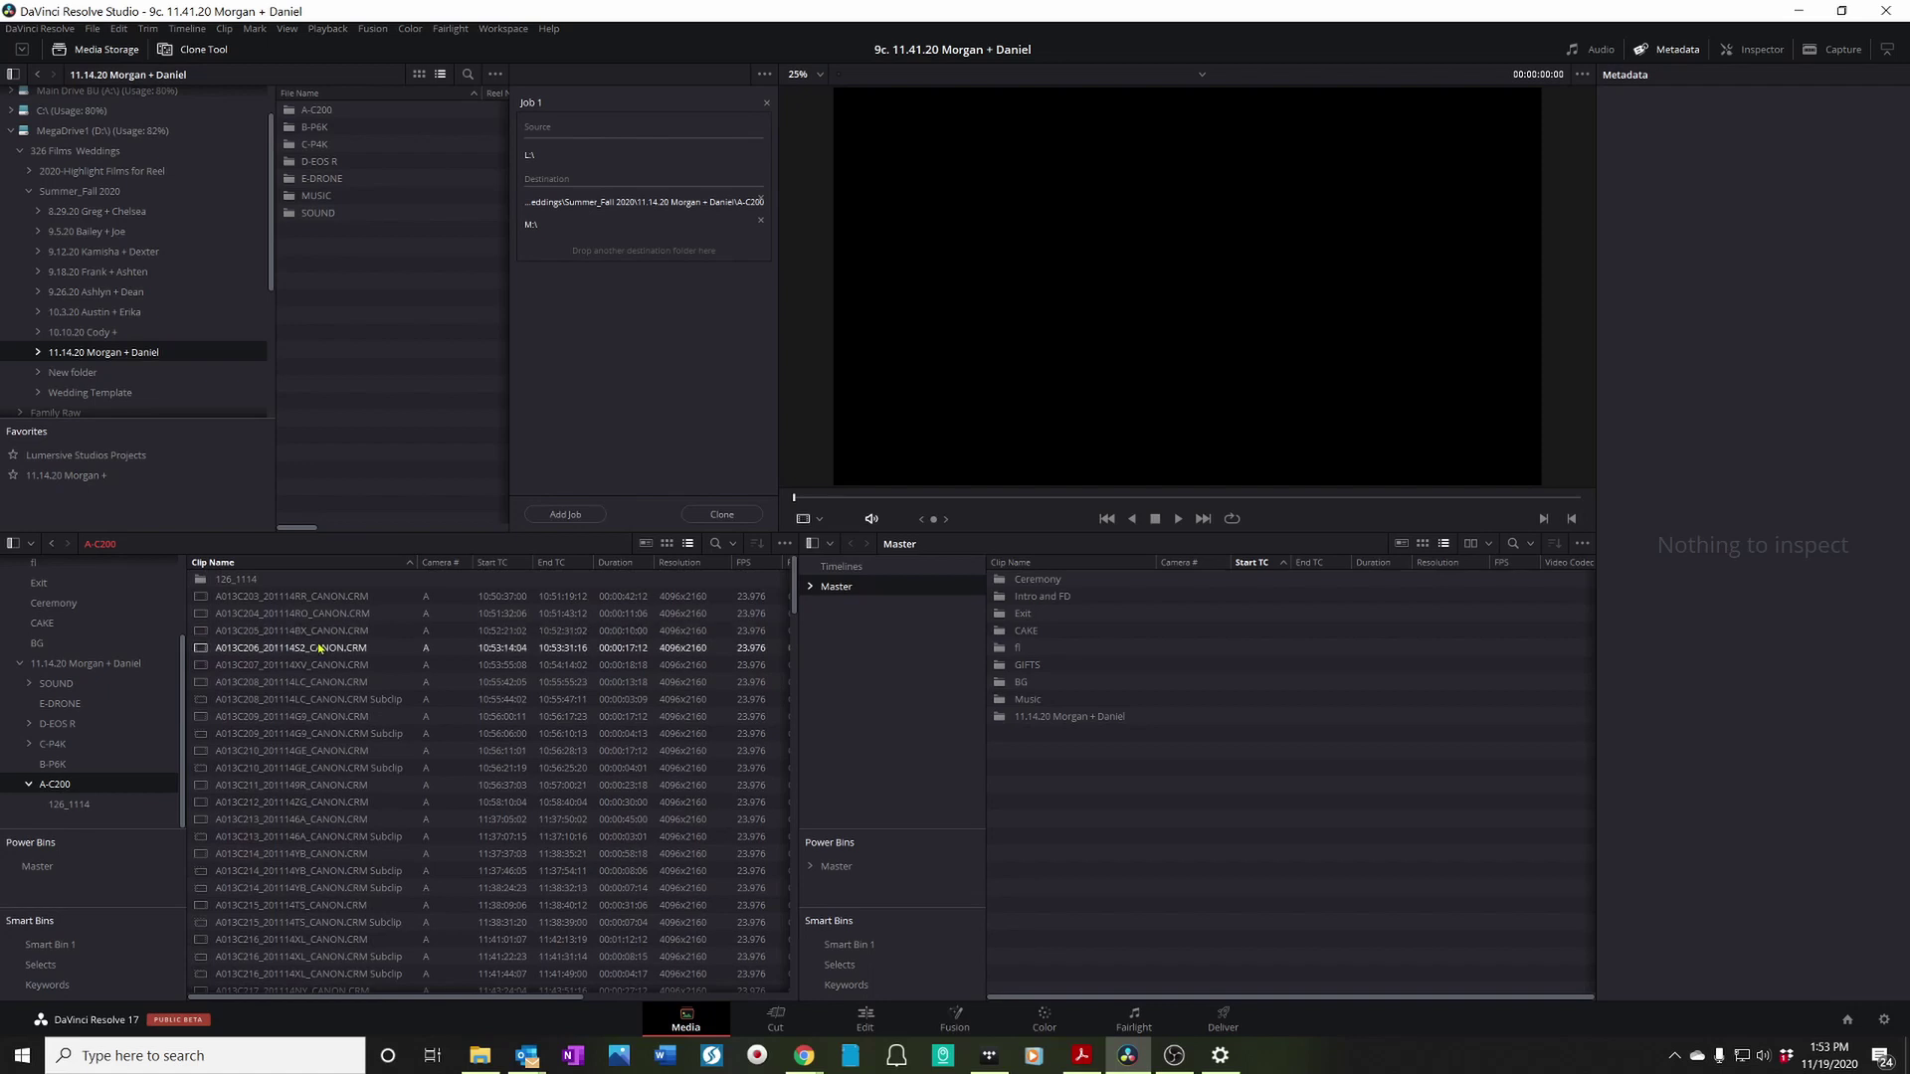
key("Up")
key("Up")
key("Up")
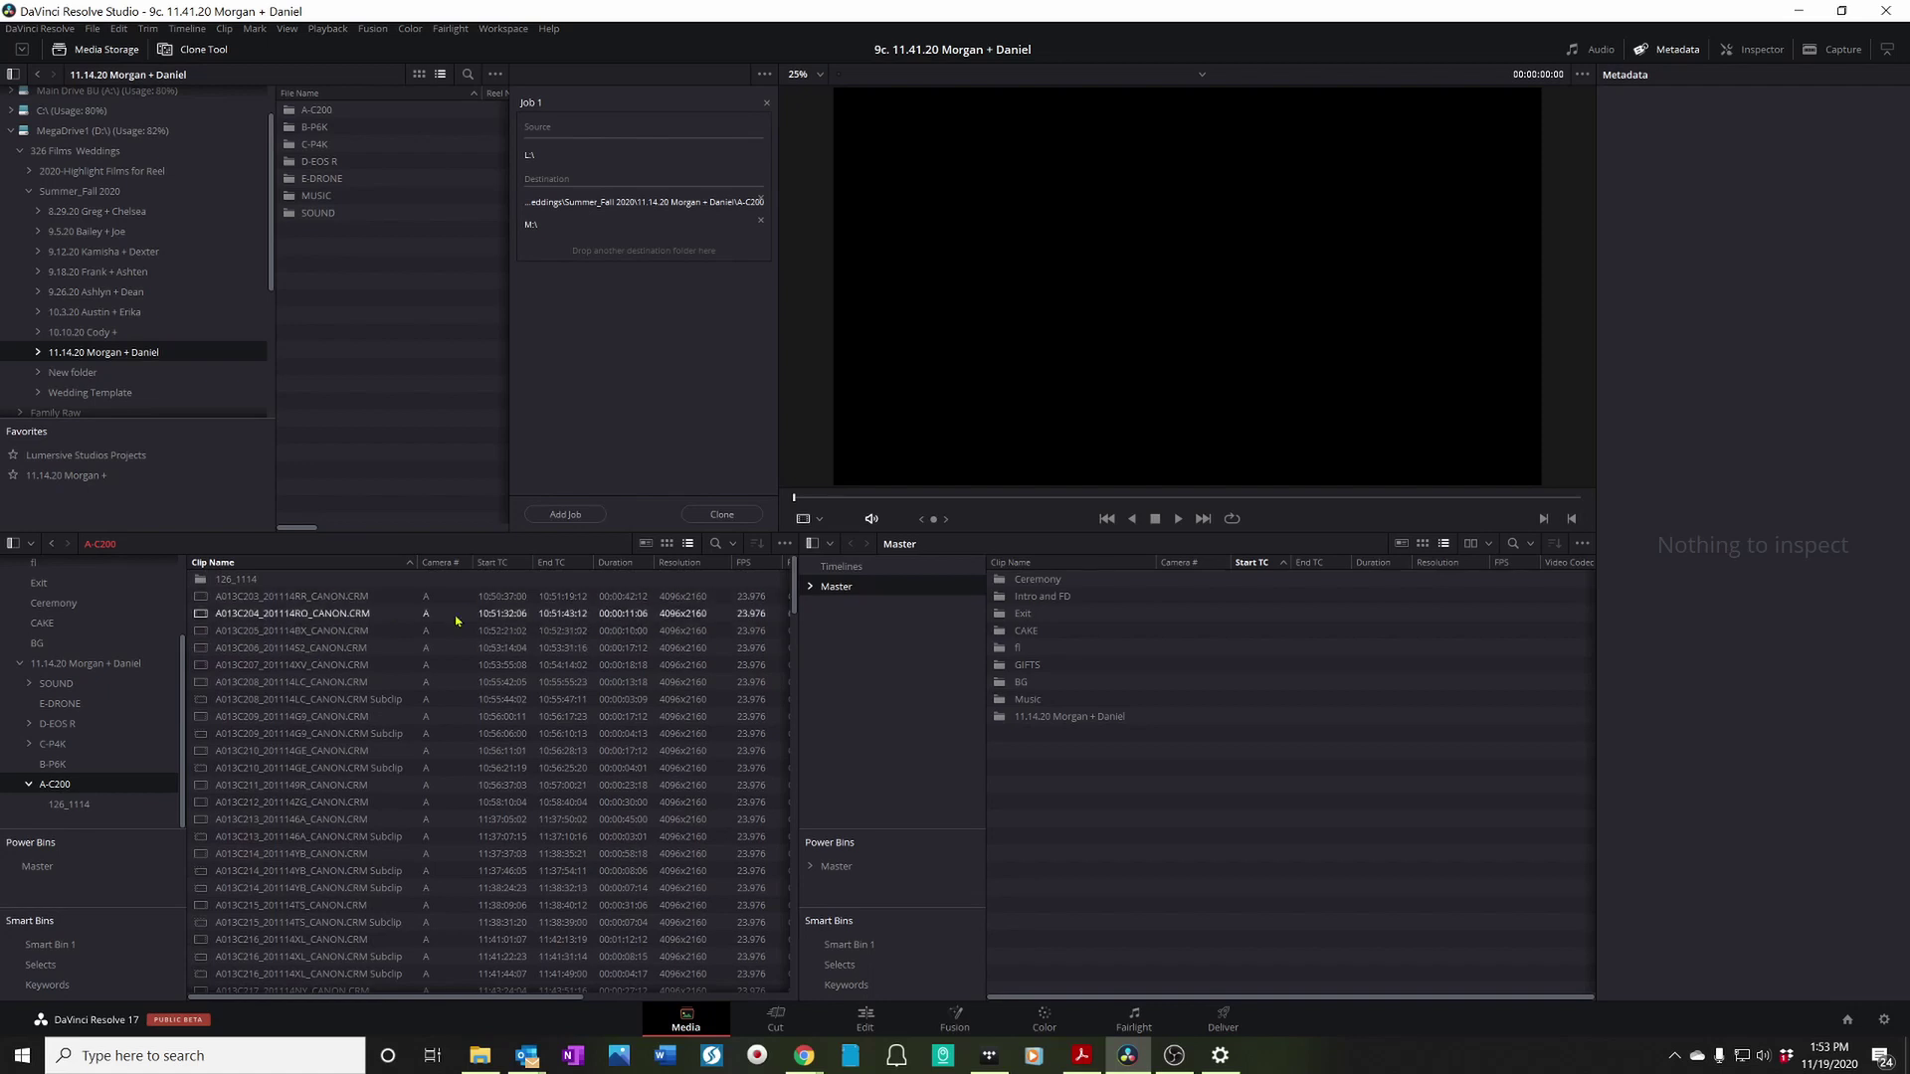
left_click(229, 597)
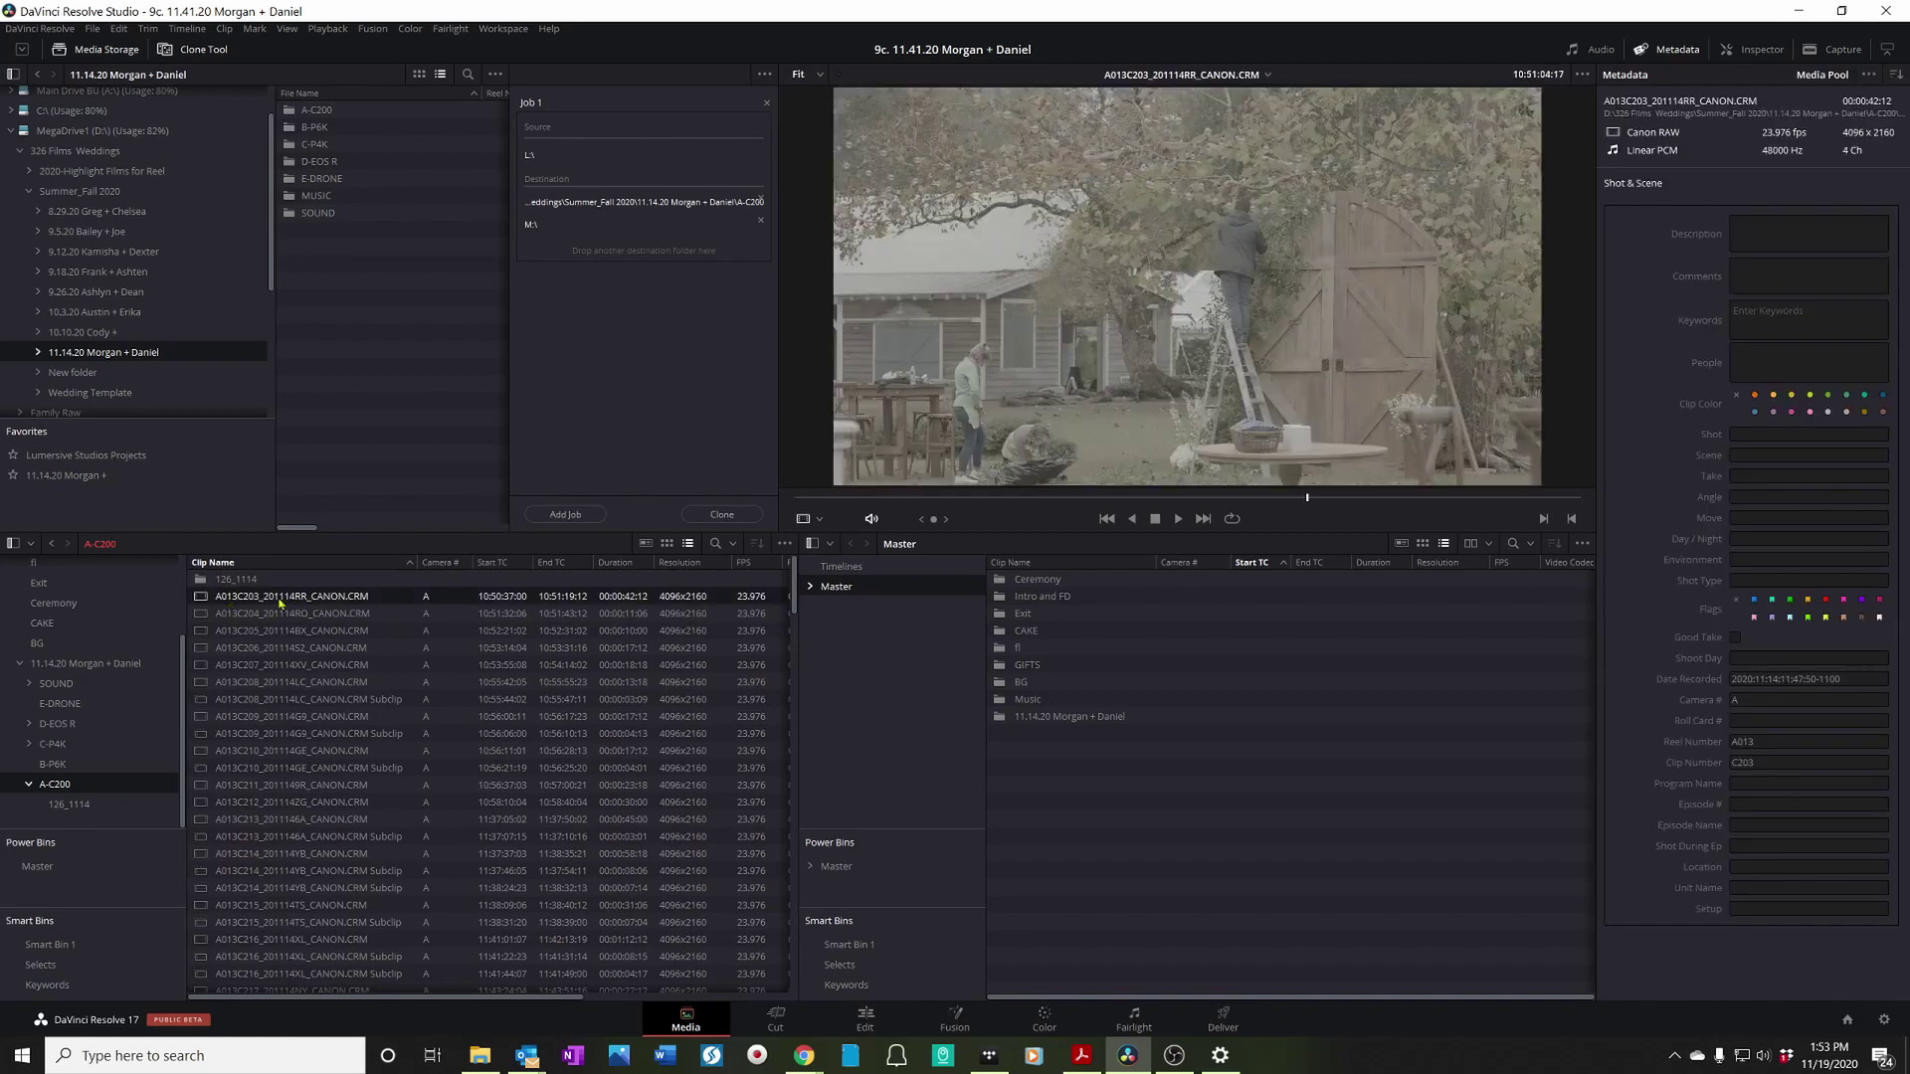
Step: Show the Shot & Scene metadata group and select the clip's Camera # value A
right_click(1670, 54)
left_click(1670, 52)
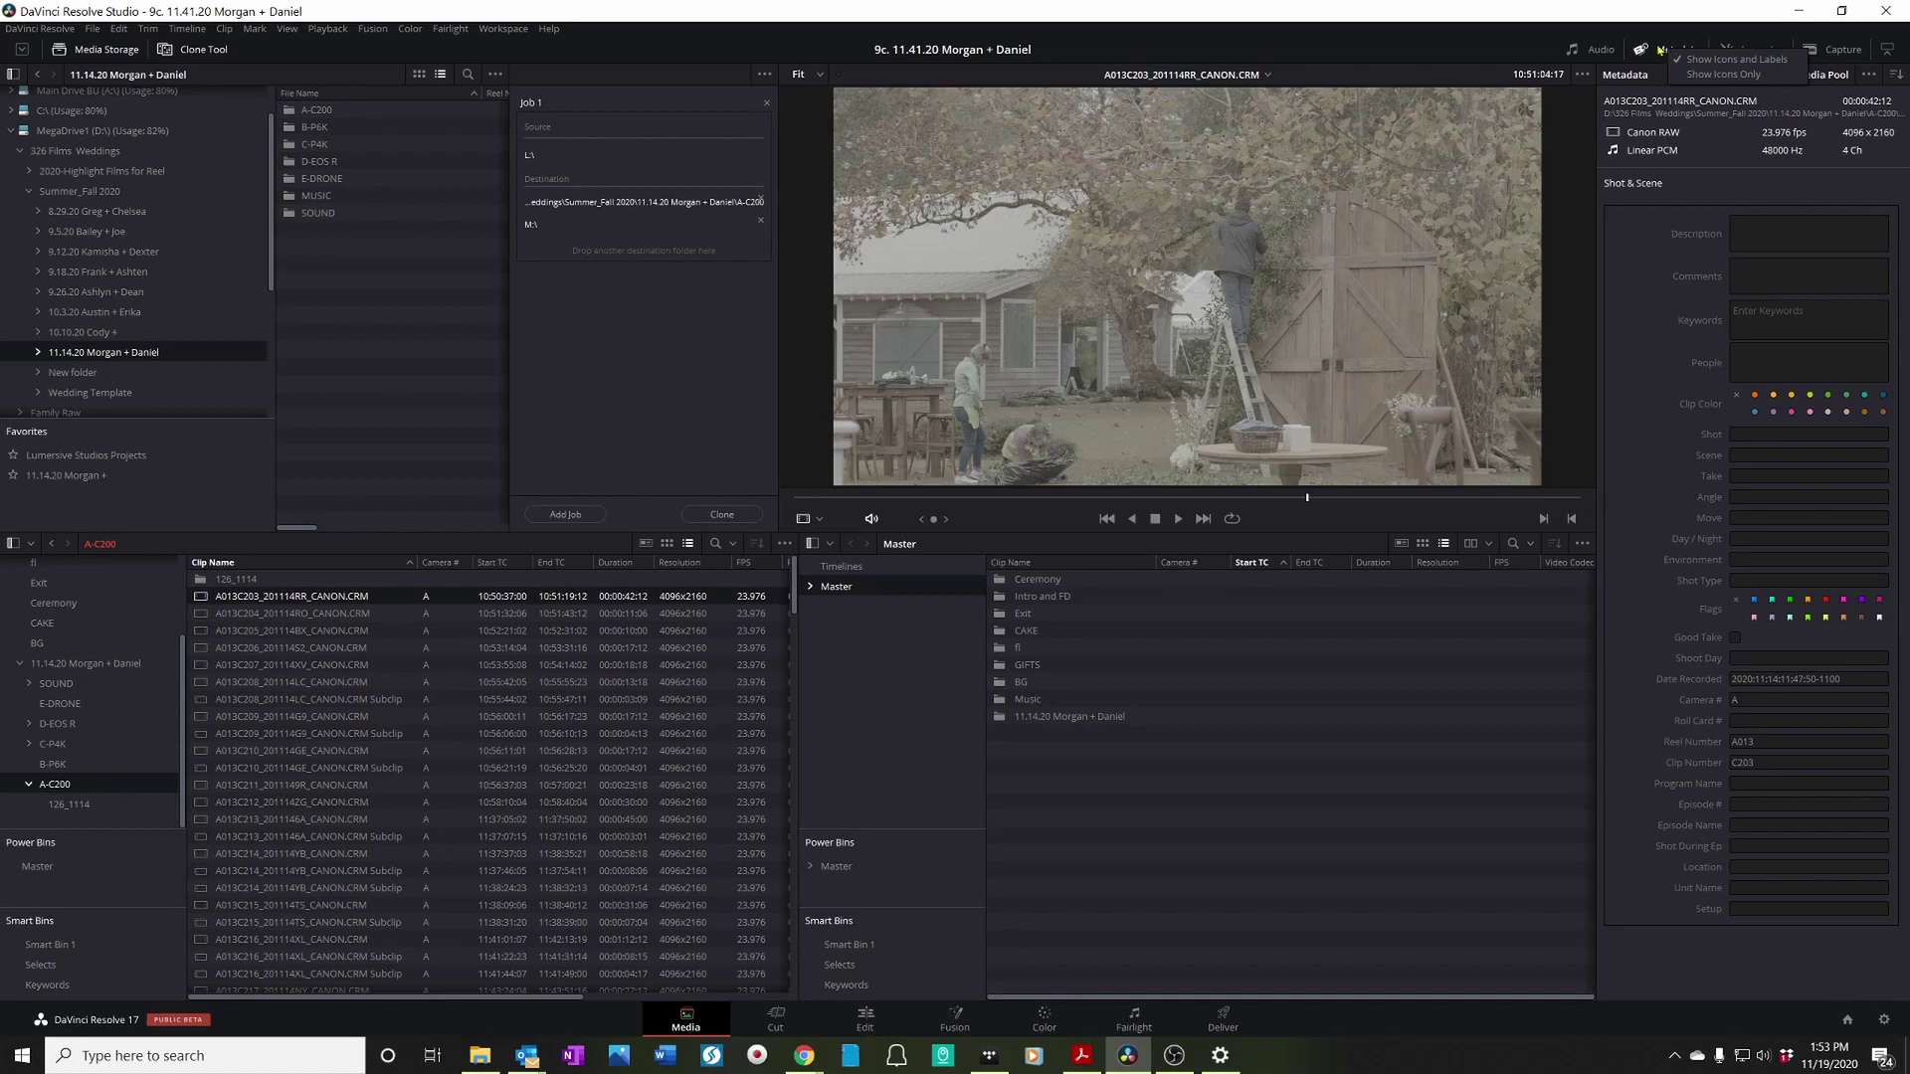
left_click(1670, 50)
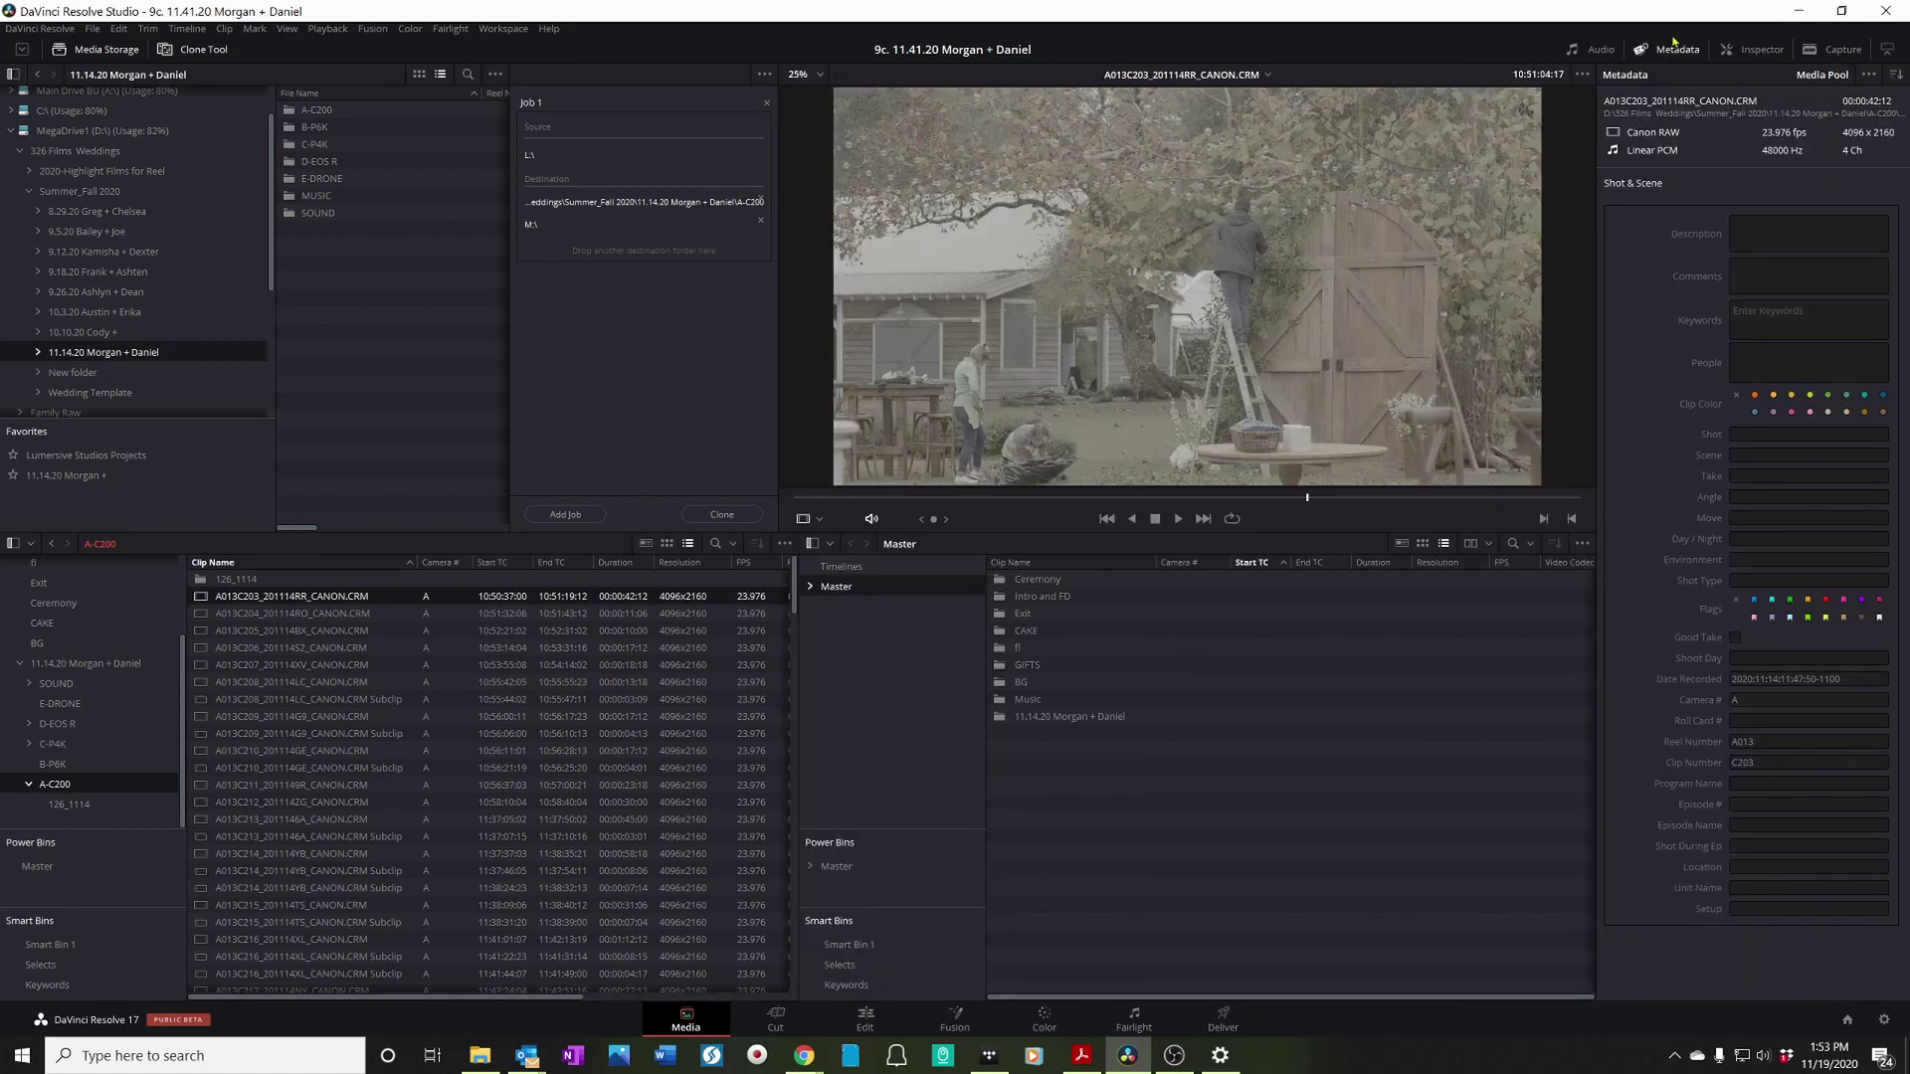
left_click(1896, 75)
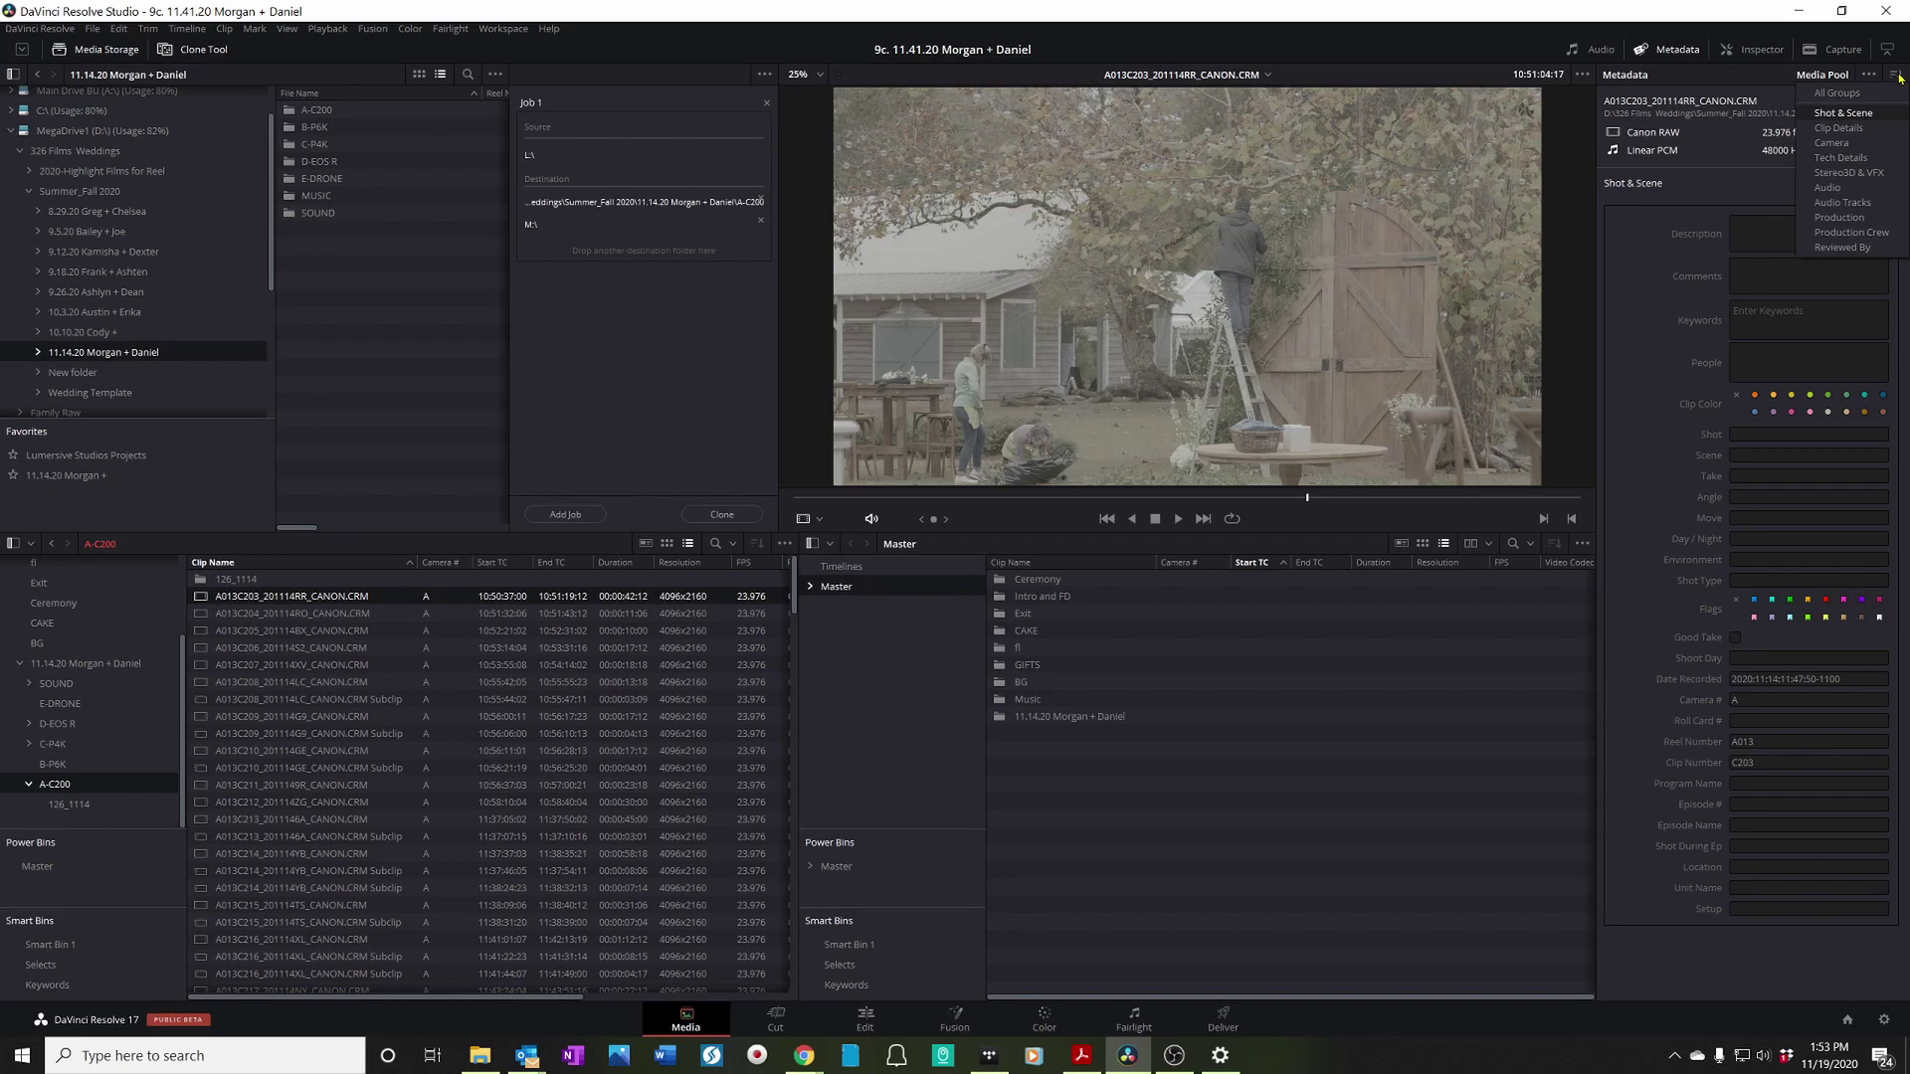
left_click(1855, 115)
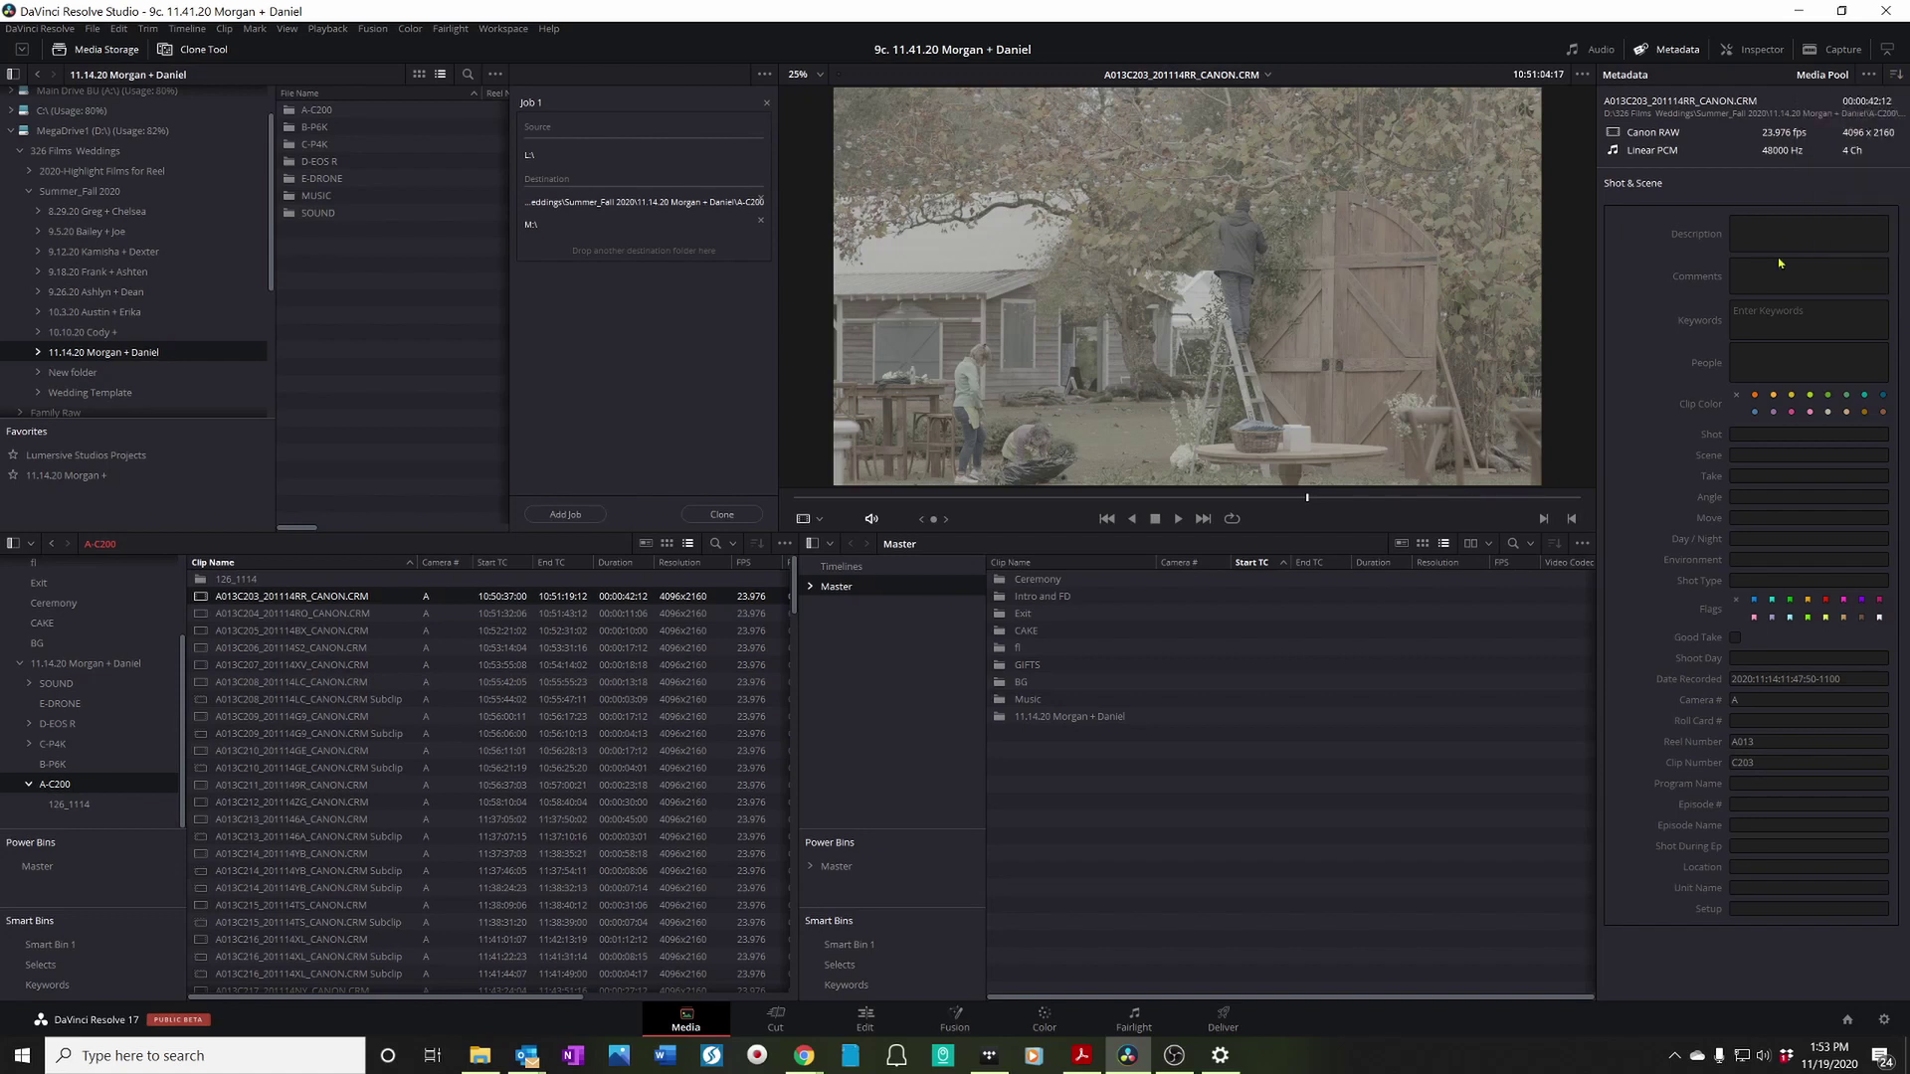
left_click(1763, 703)
left_click_drag(1763, 703, 1711, 702)
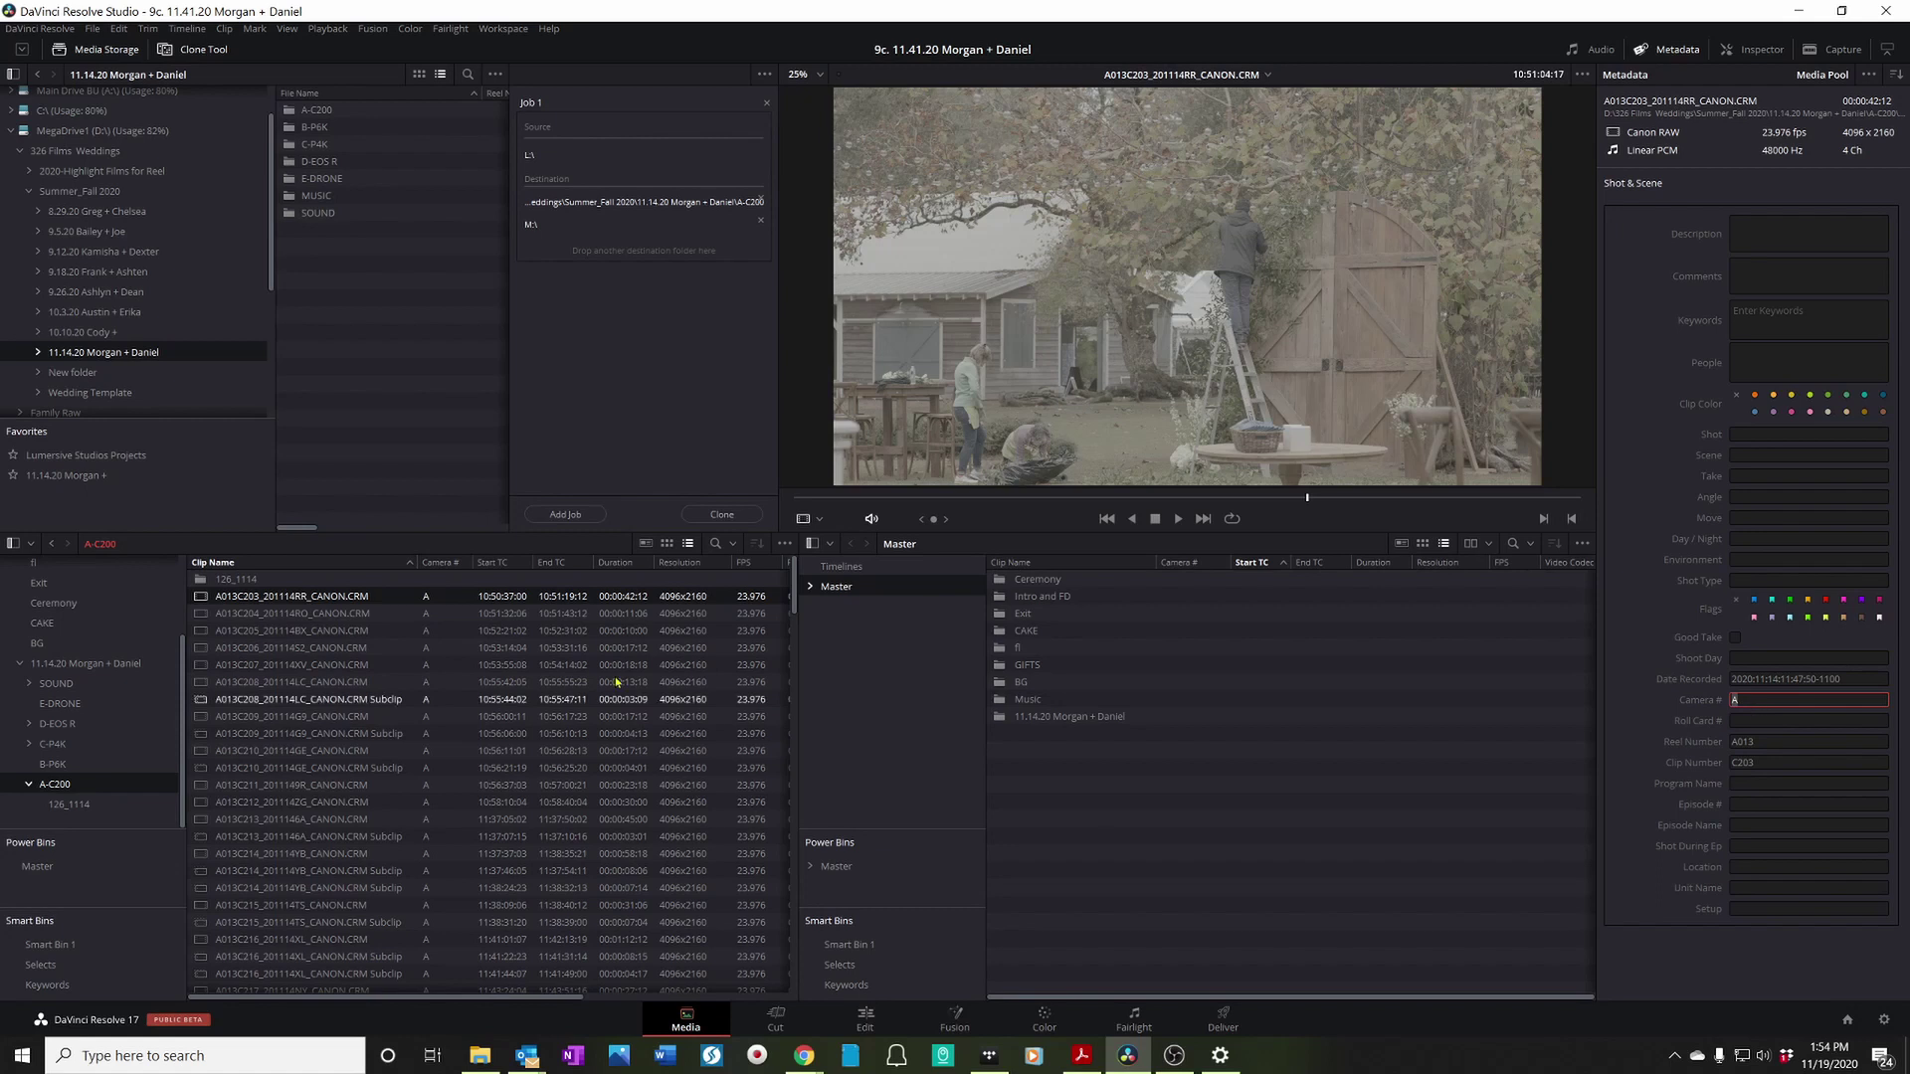
Step: Select all 175 A-C200 clips, discard a trial Camera # change to b, keeping A
left_click(336, 633)
key("ctrl+a")
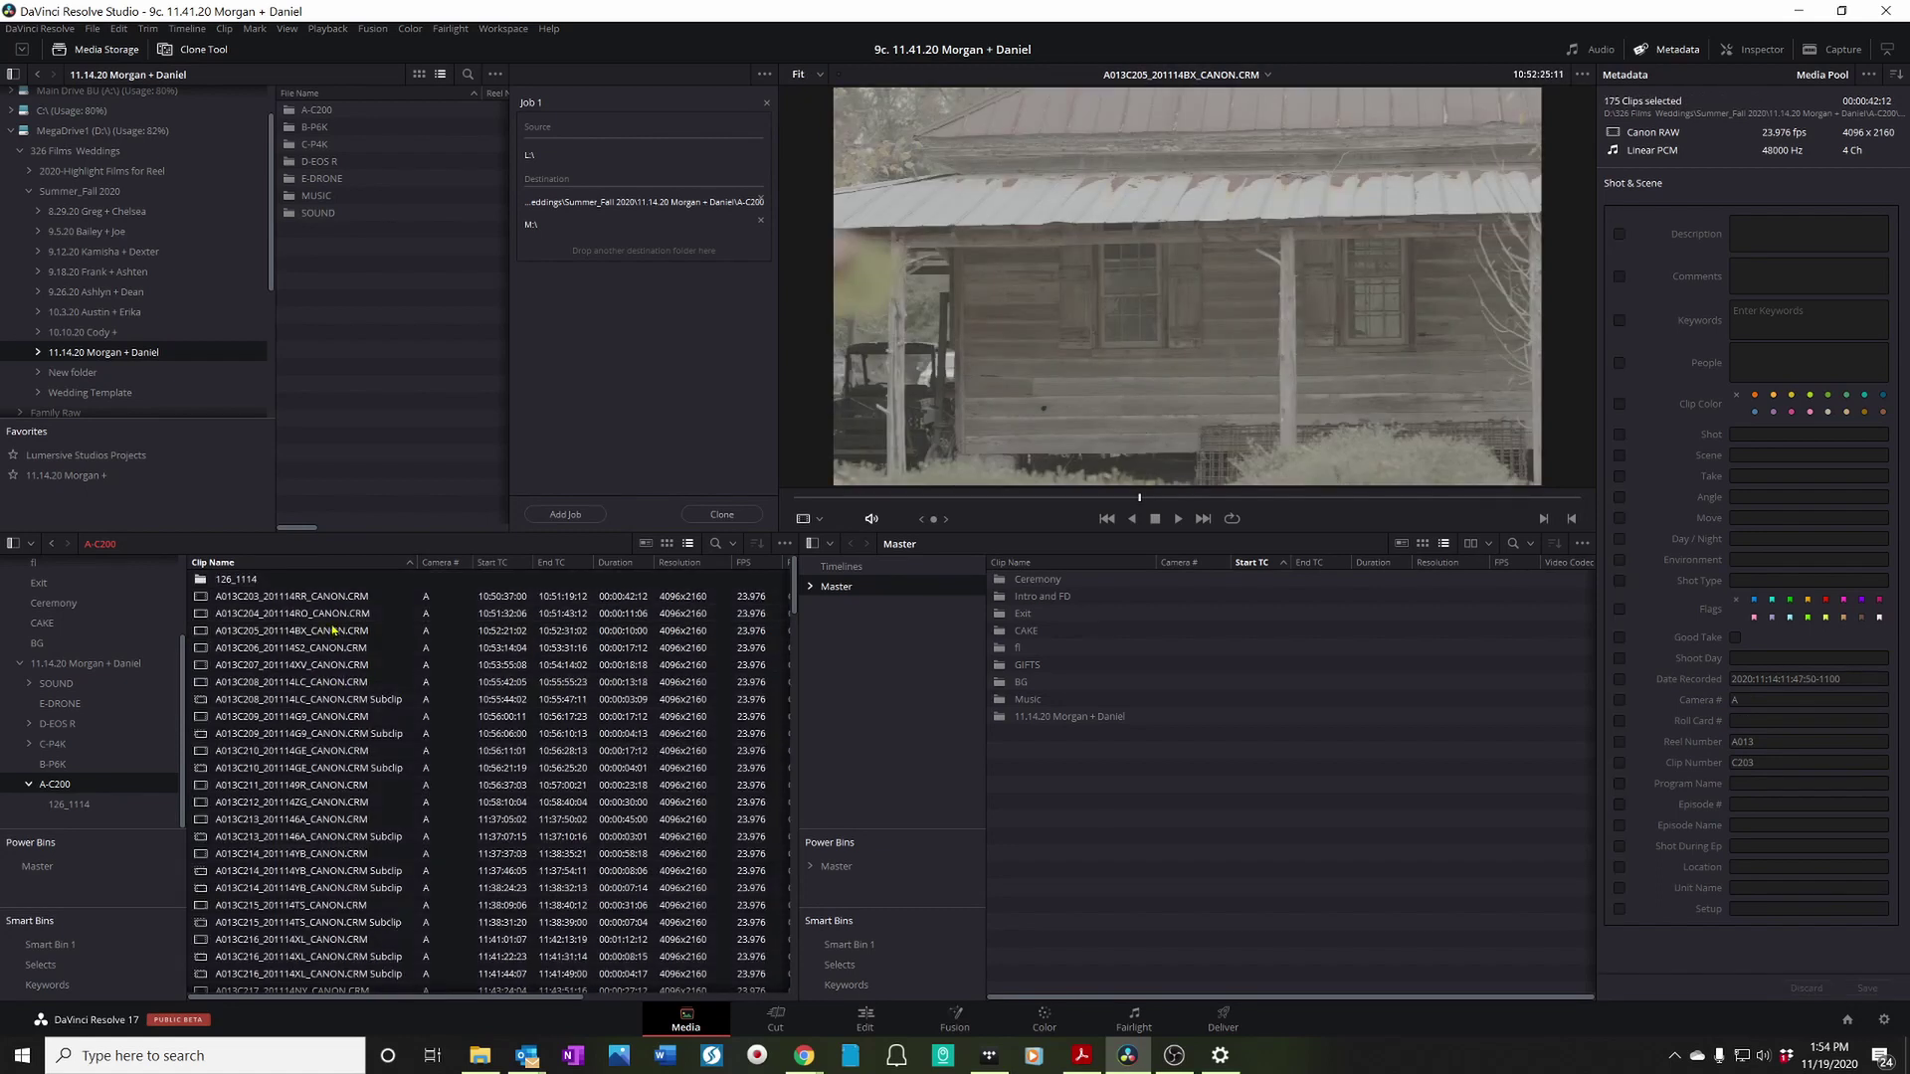
left_click(1731, 700)
type("b")
left_click(1801, 989)
left_click(331, 595)
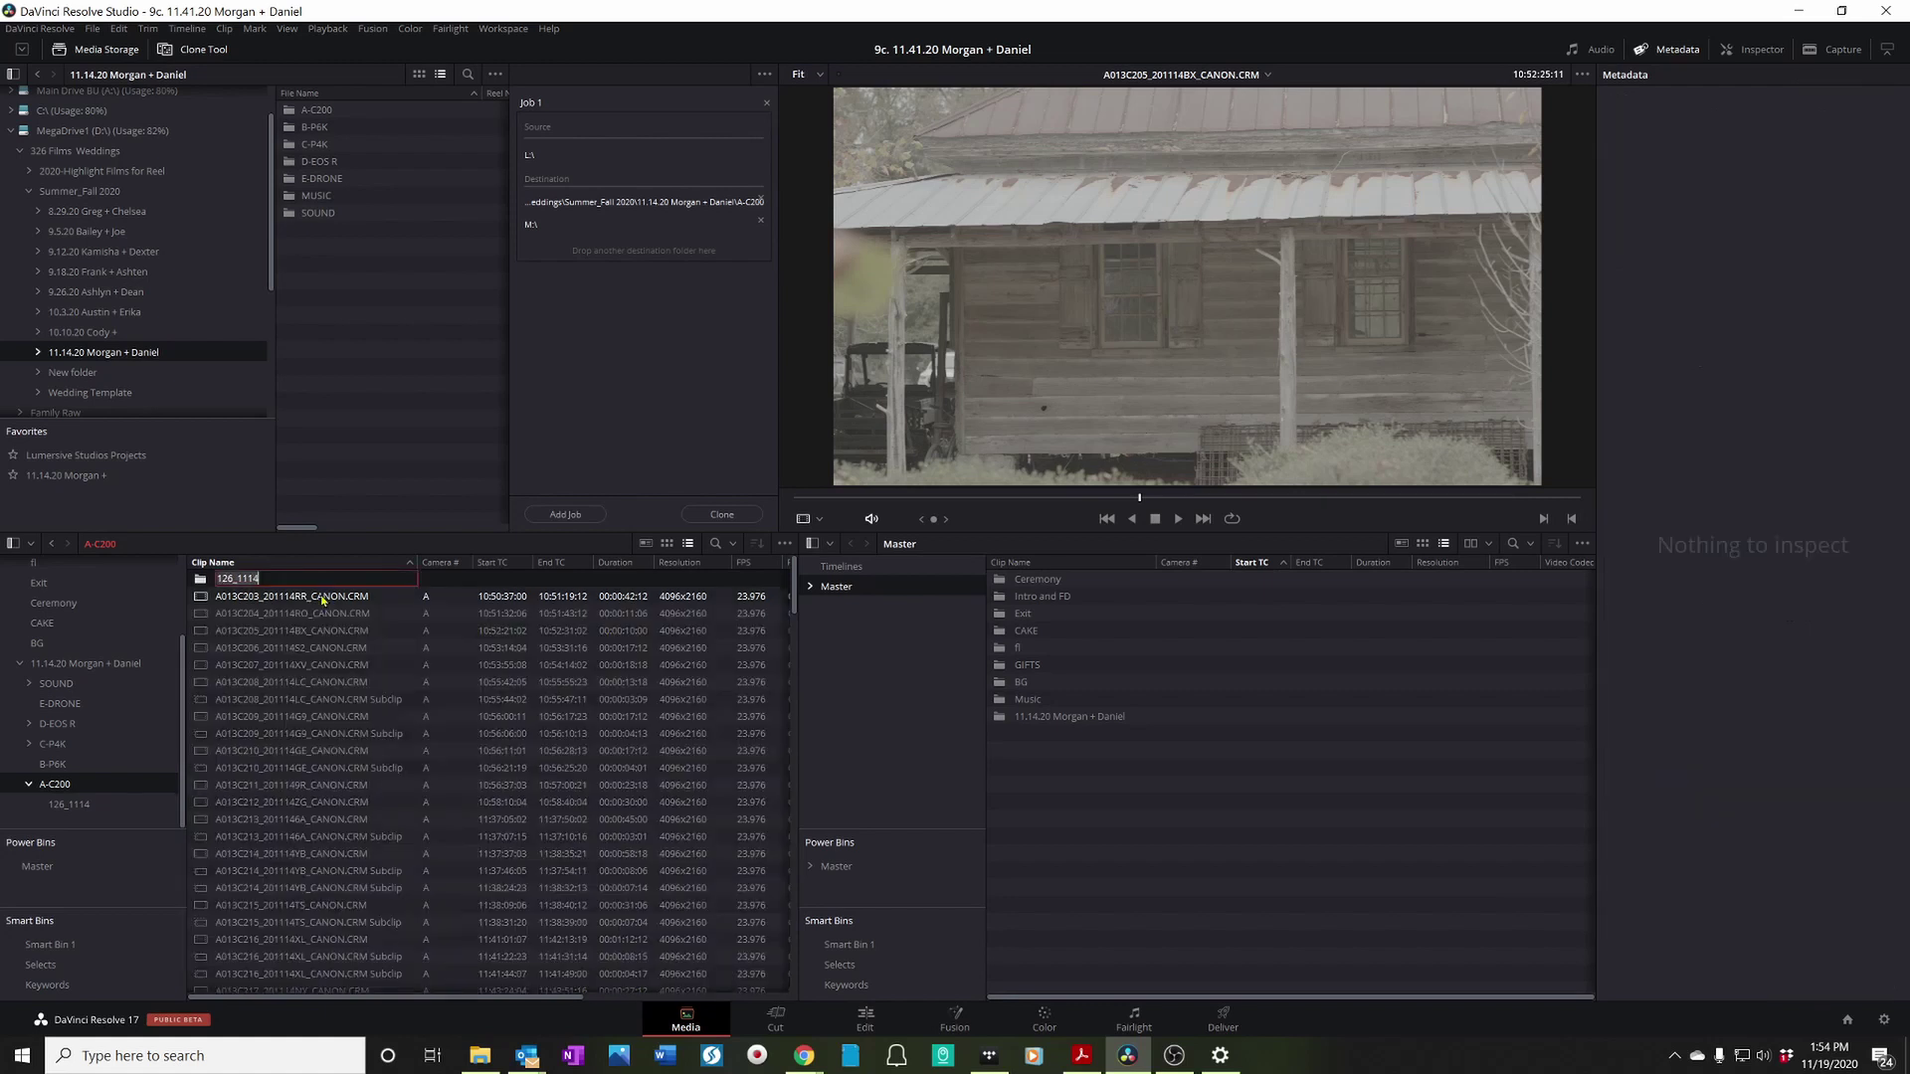
key("ctrl+a")
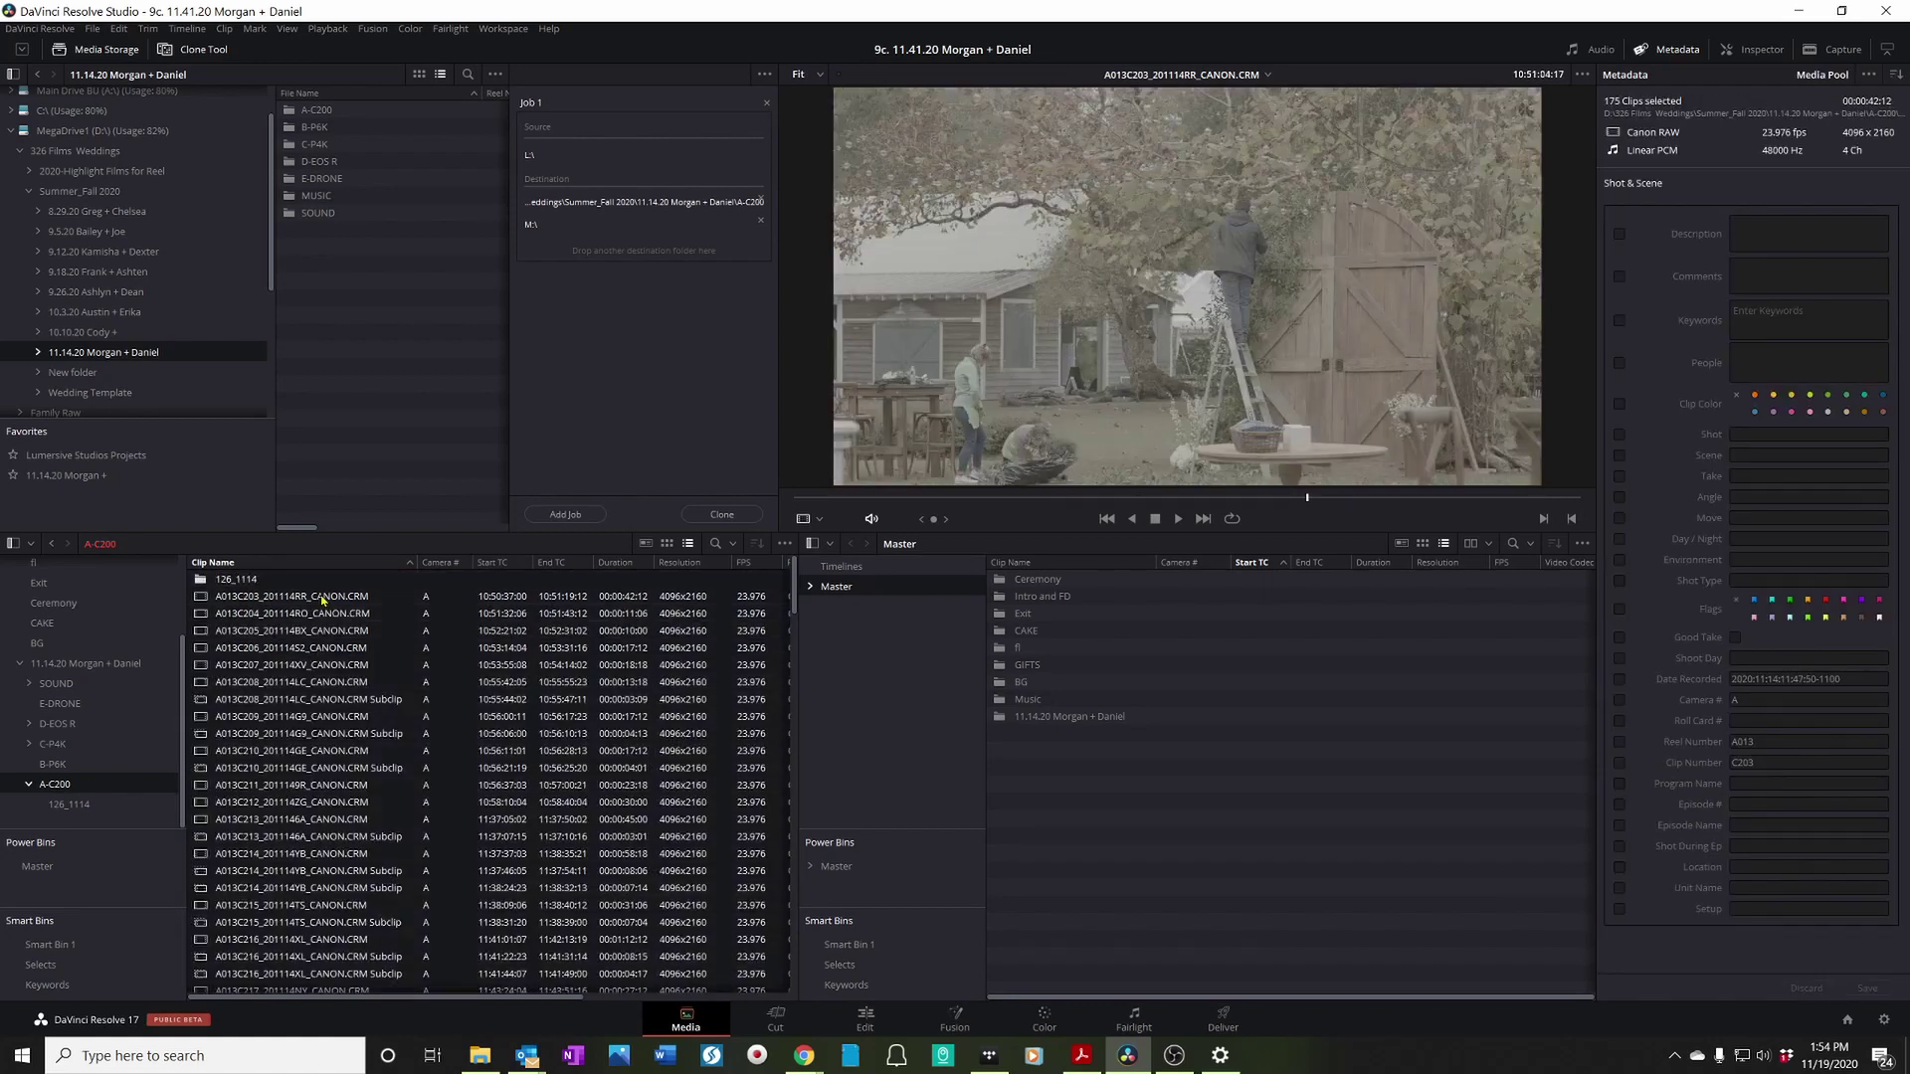
right_click(481, 627)
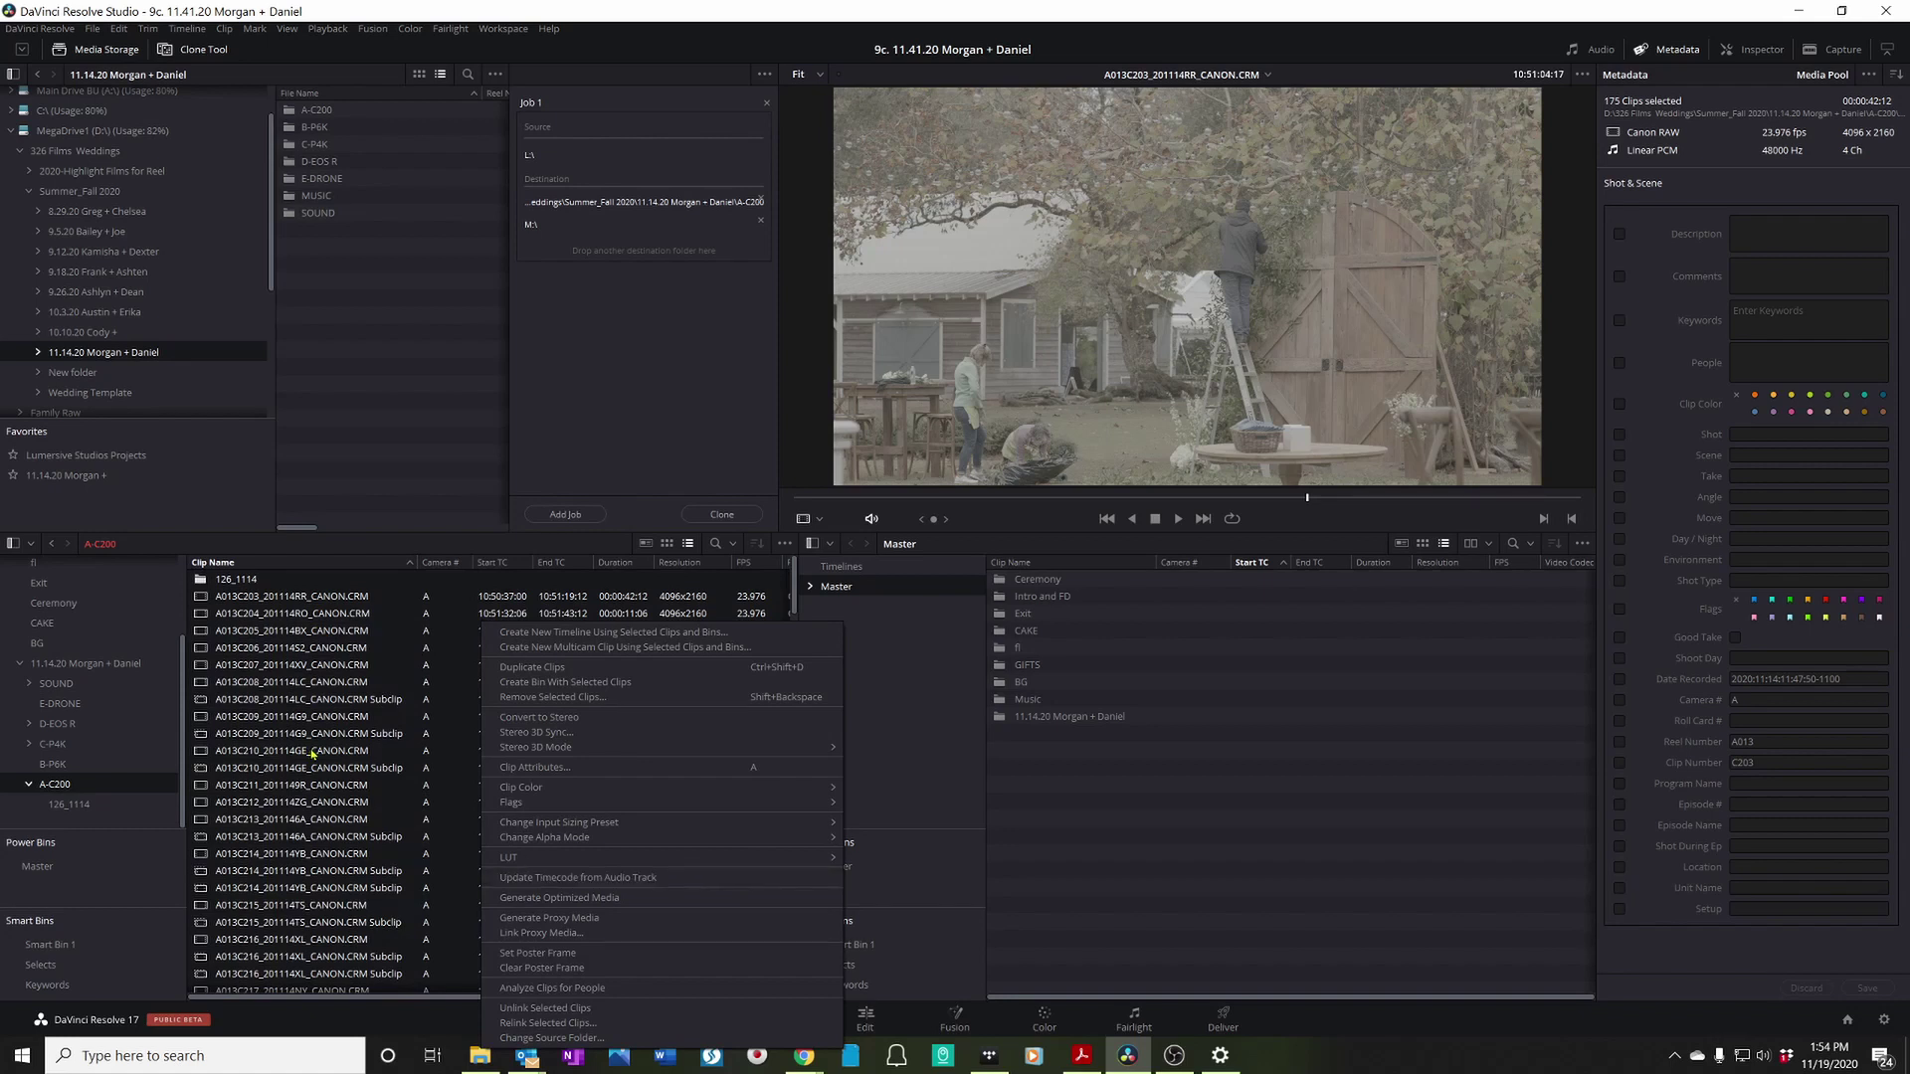
mouse_move(528, 858)
left_click(196, 754)
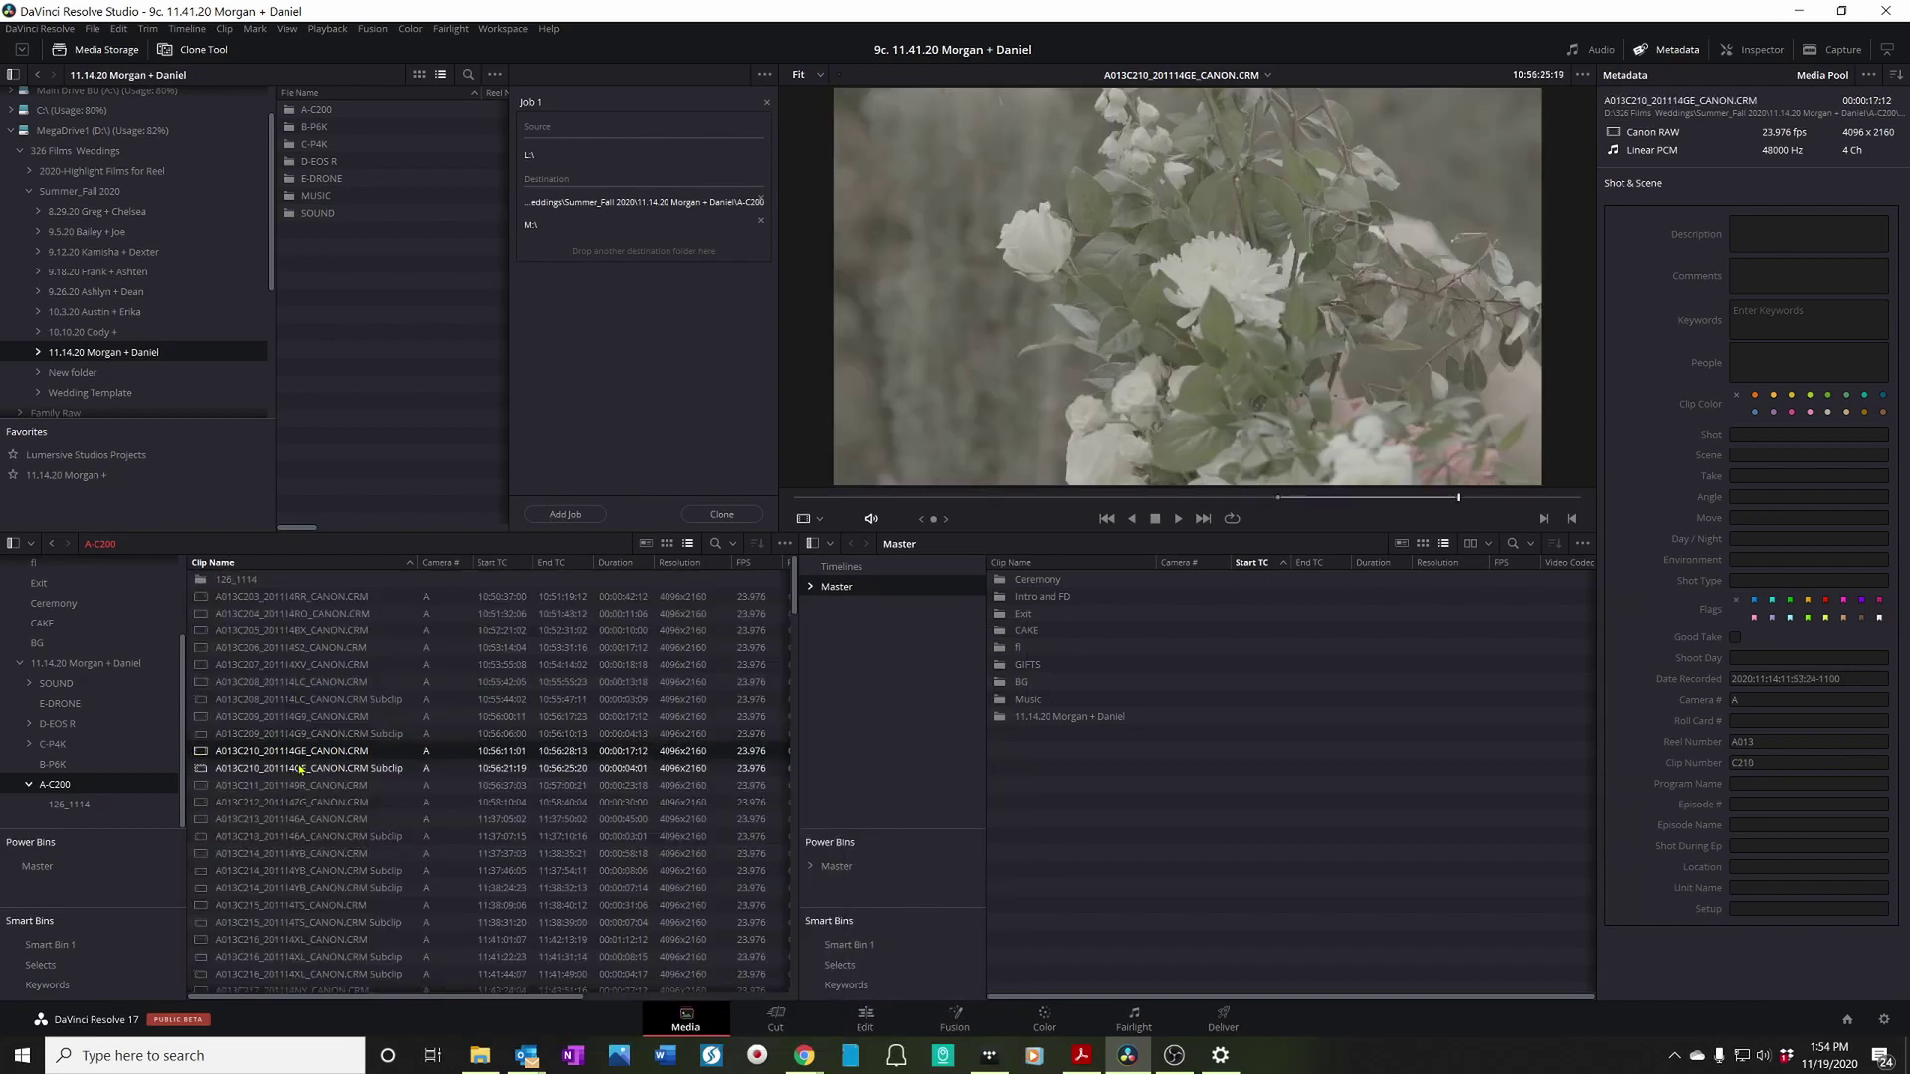
scroll(488, 701, "down", 10)
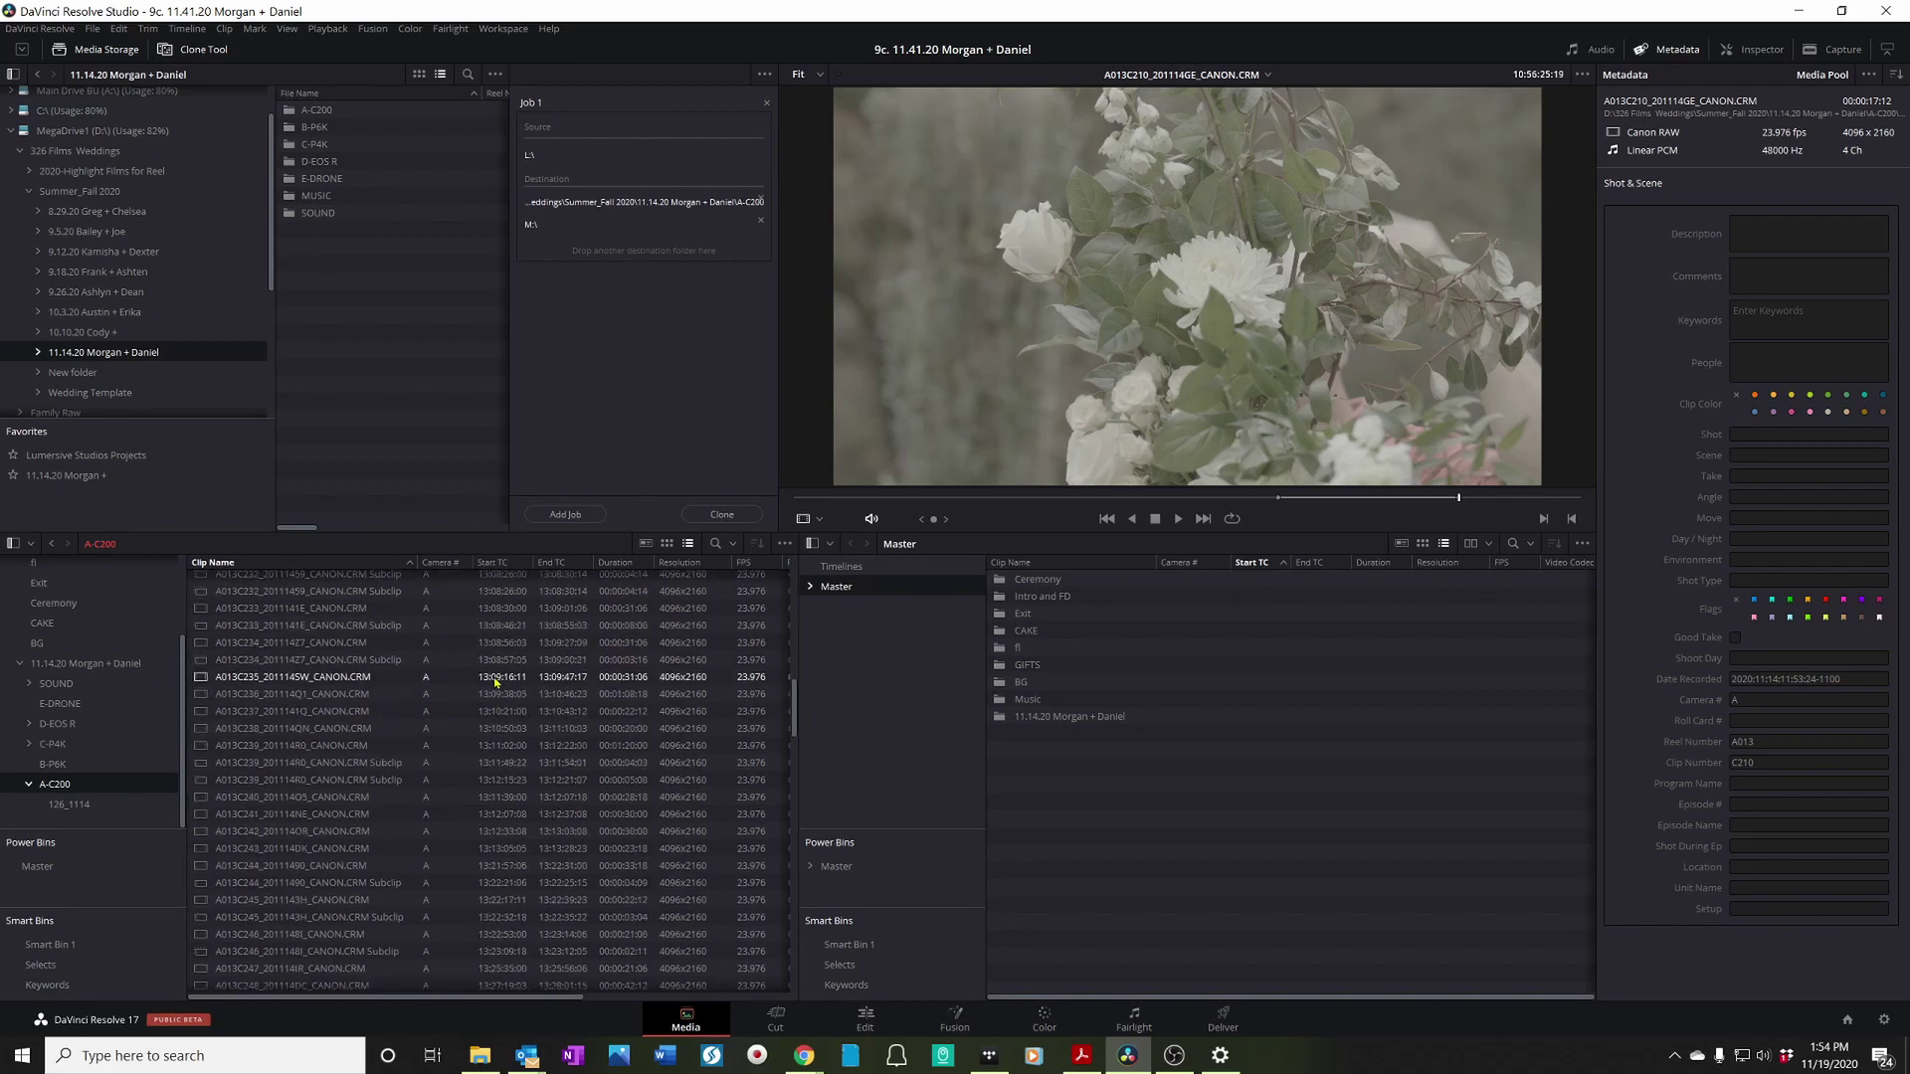
scroll(495, 696, "down", 20)
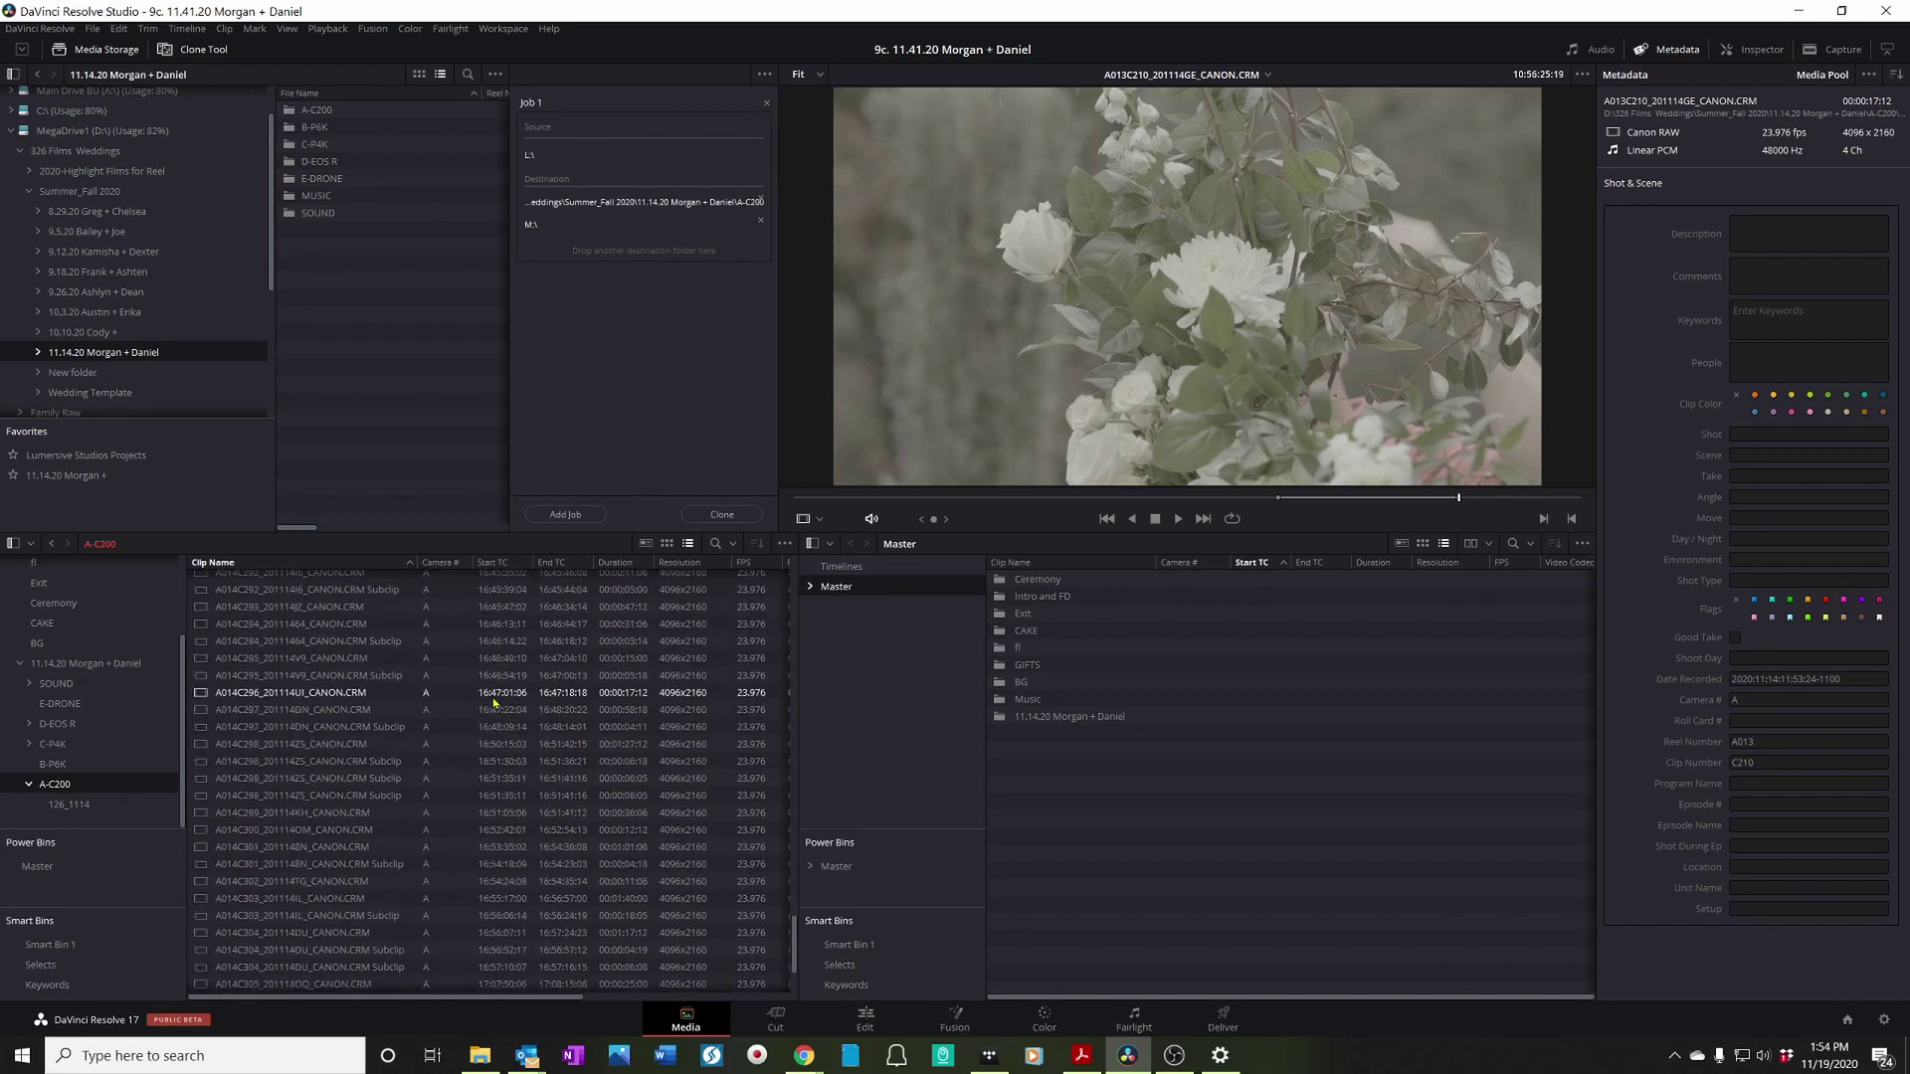
scroll(492, 708, "up", 20)
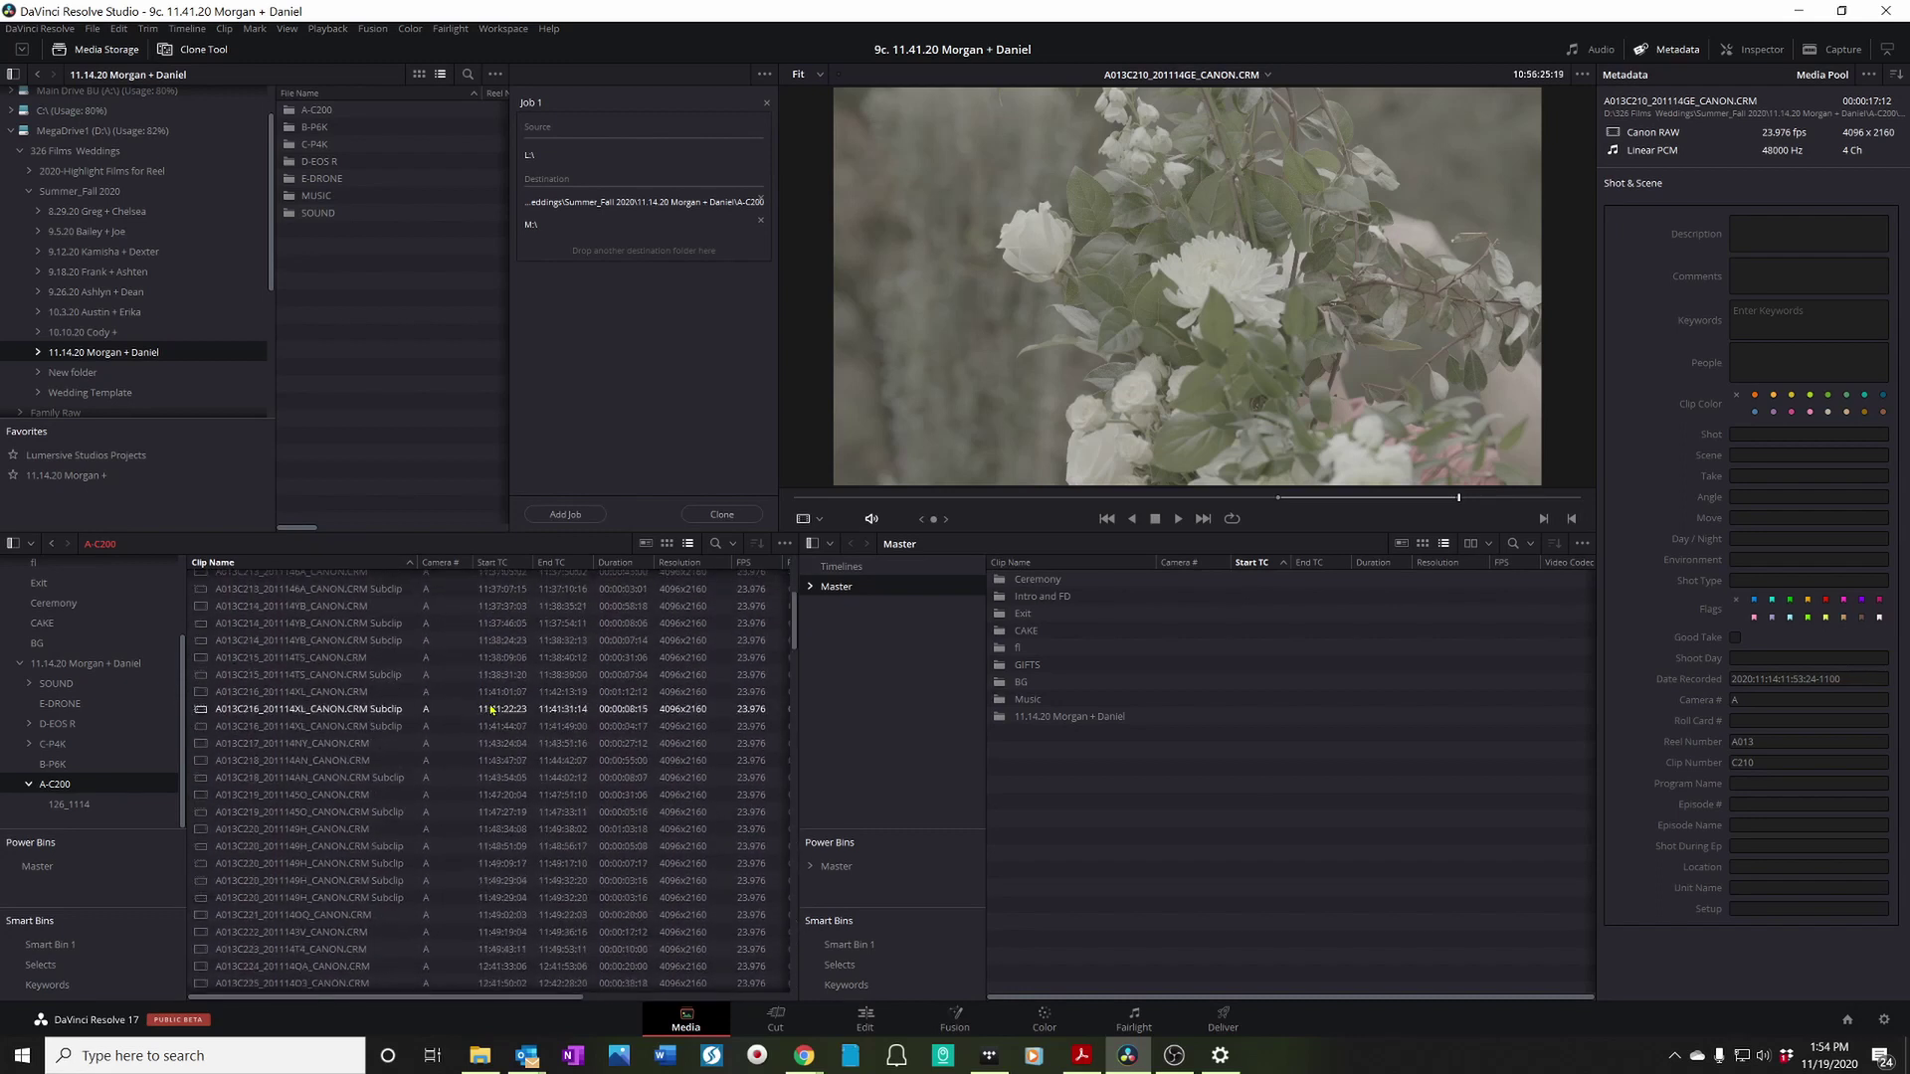
scroll(491, 708, "down", 20)
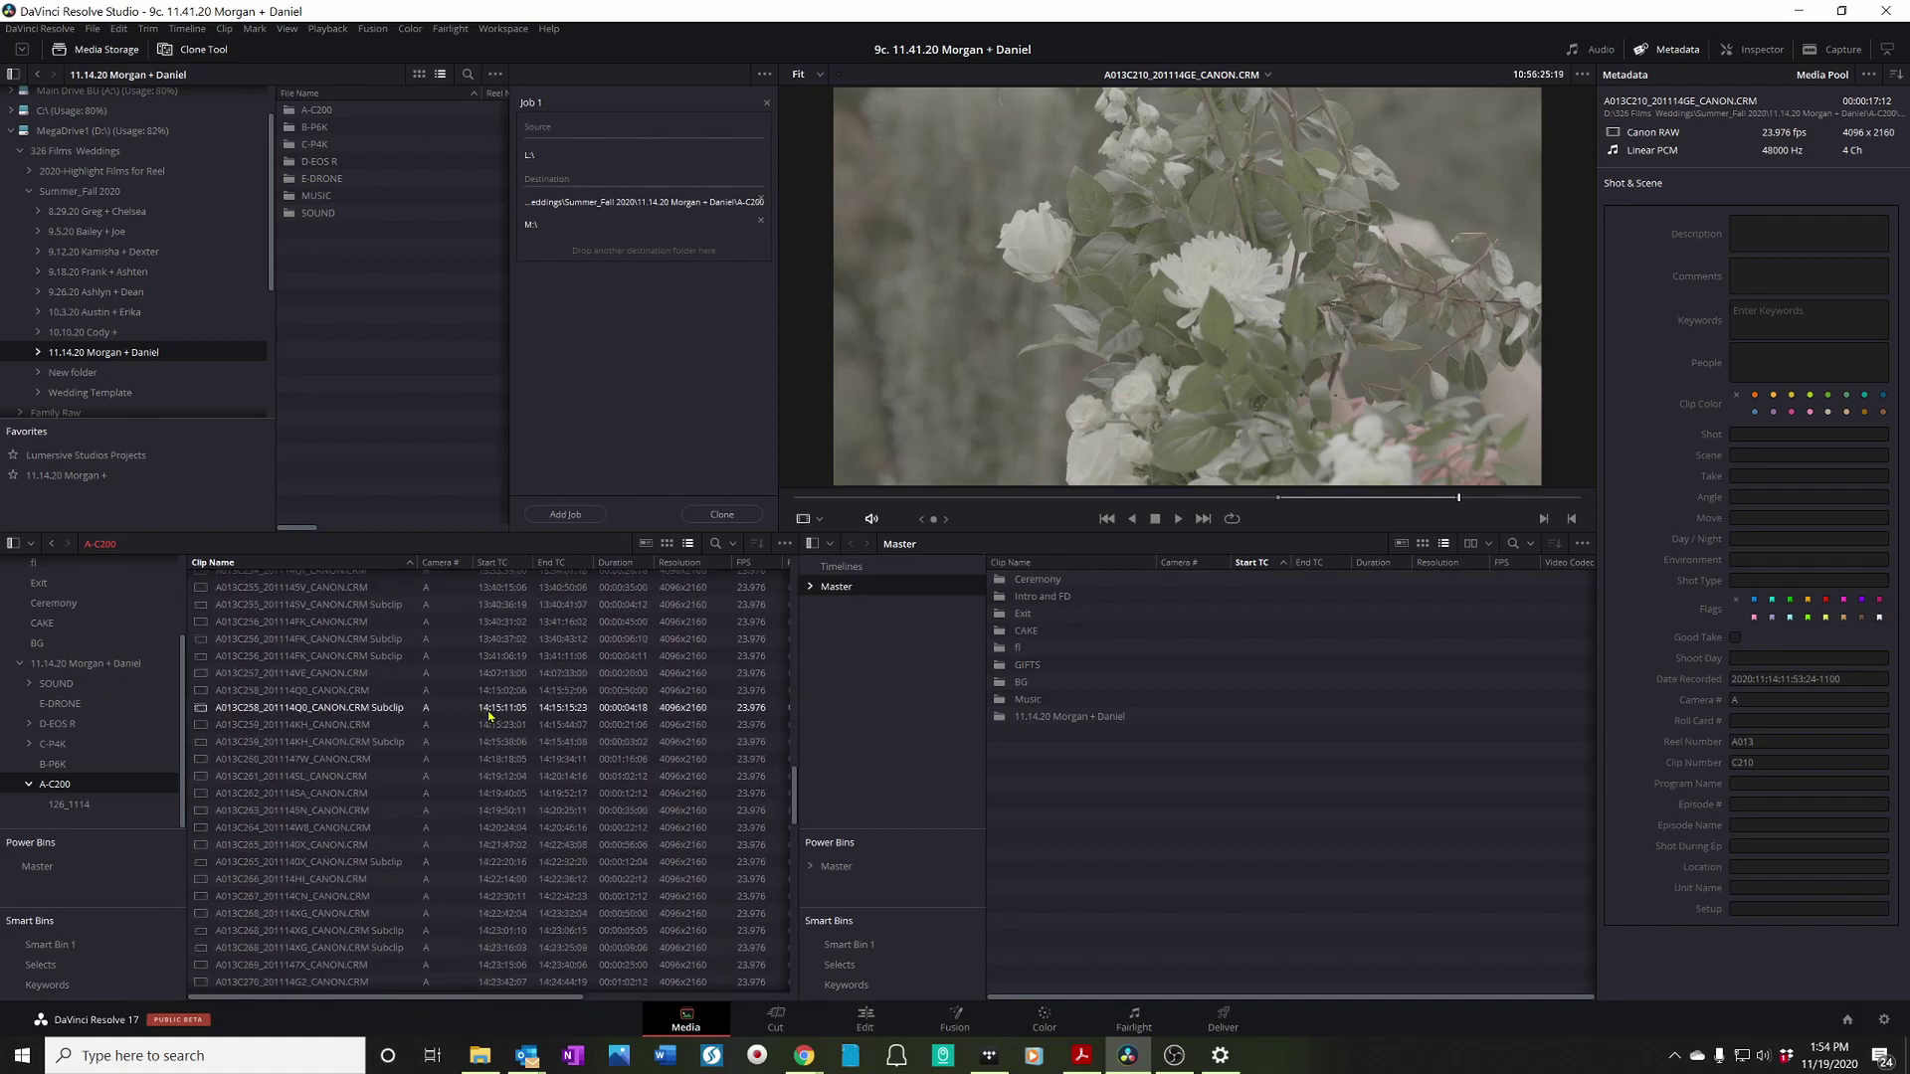
scroll(487, 724, "down", 10)
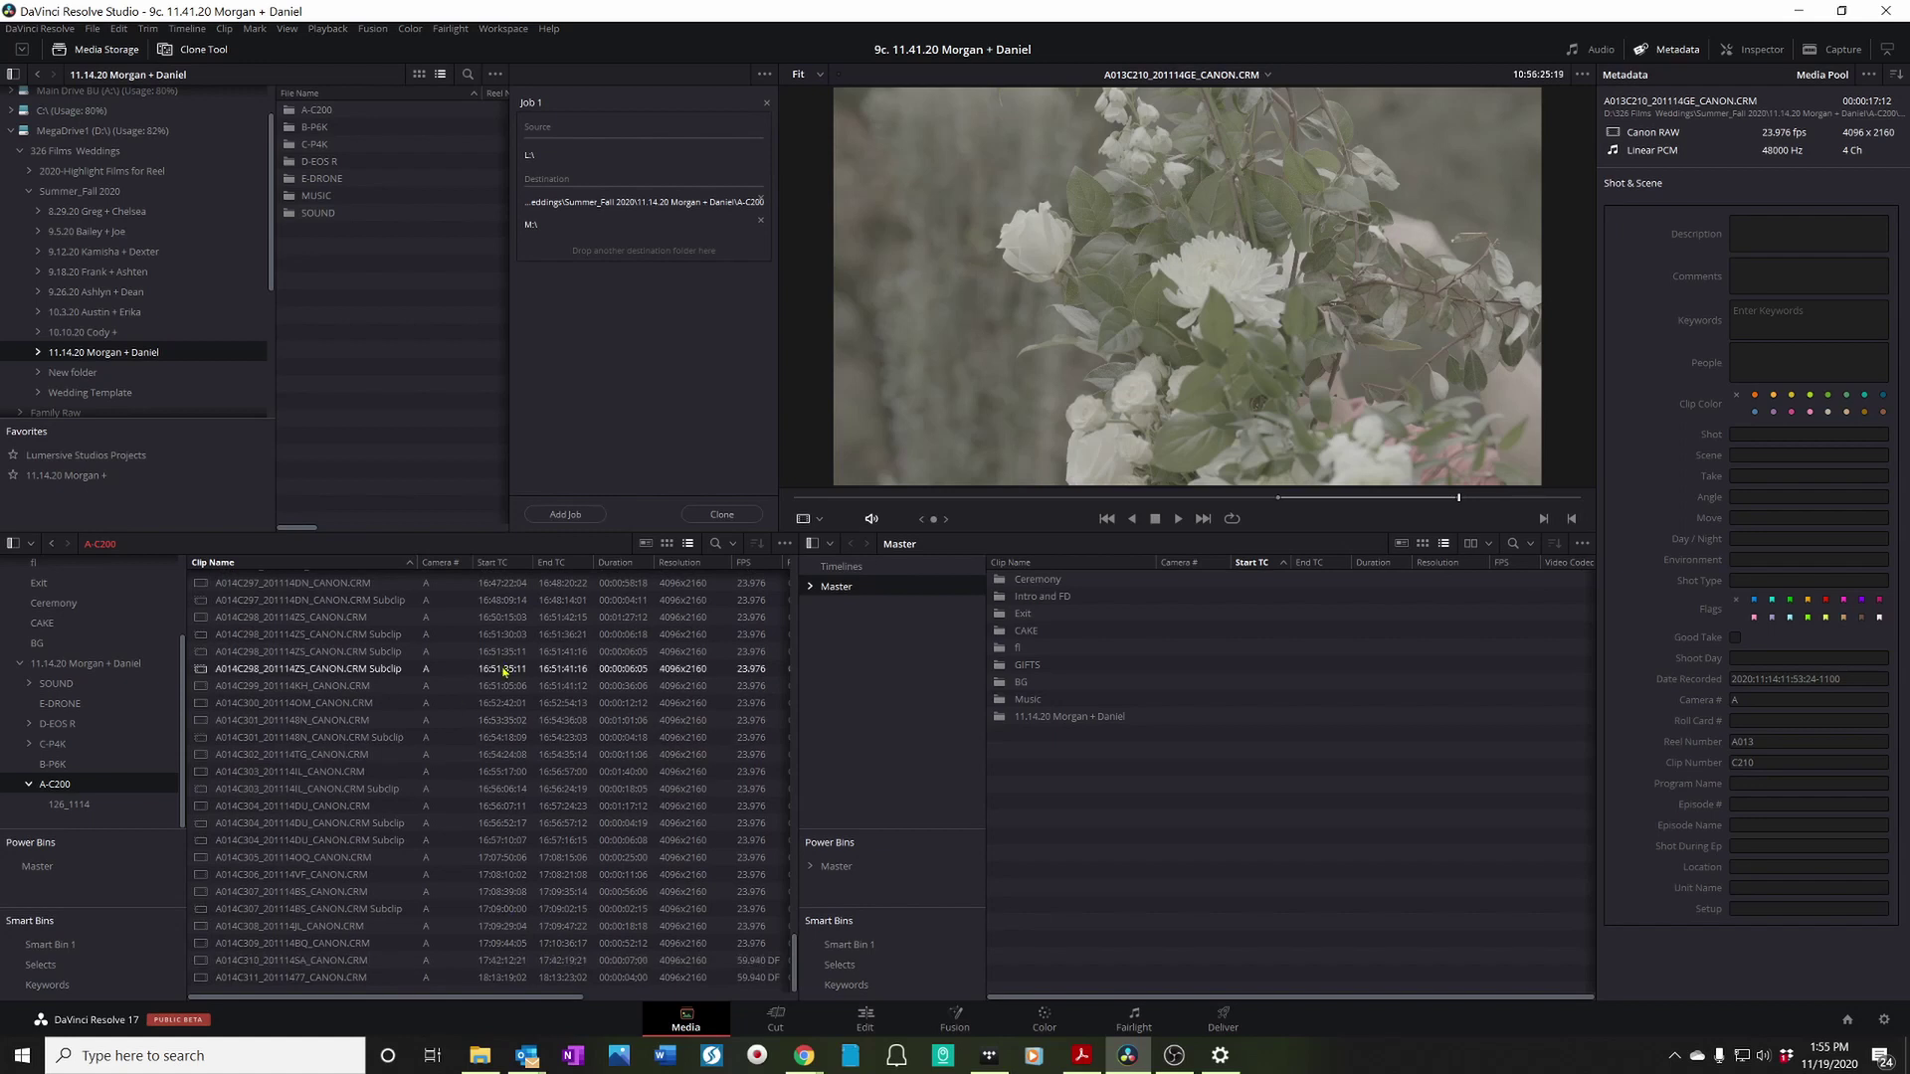
left_click(54, 764)
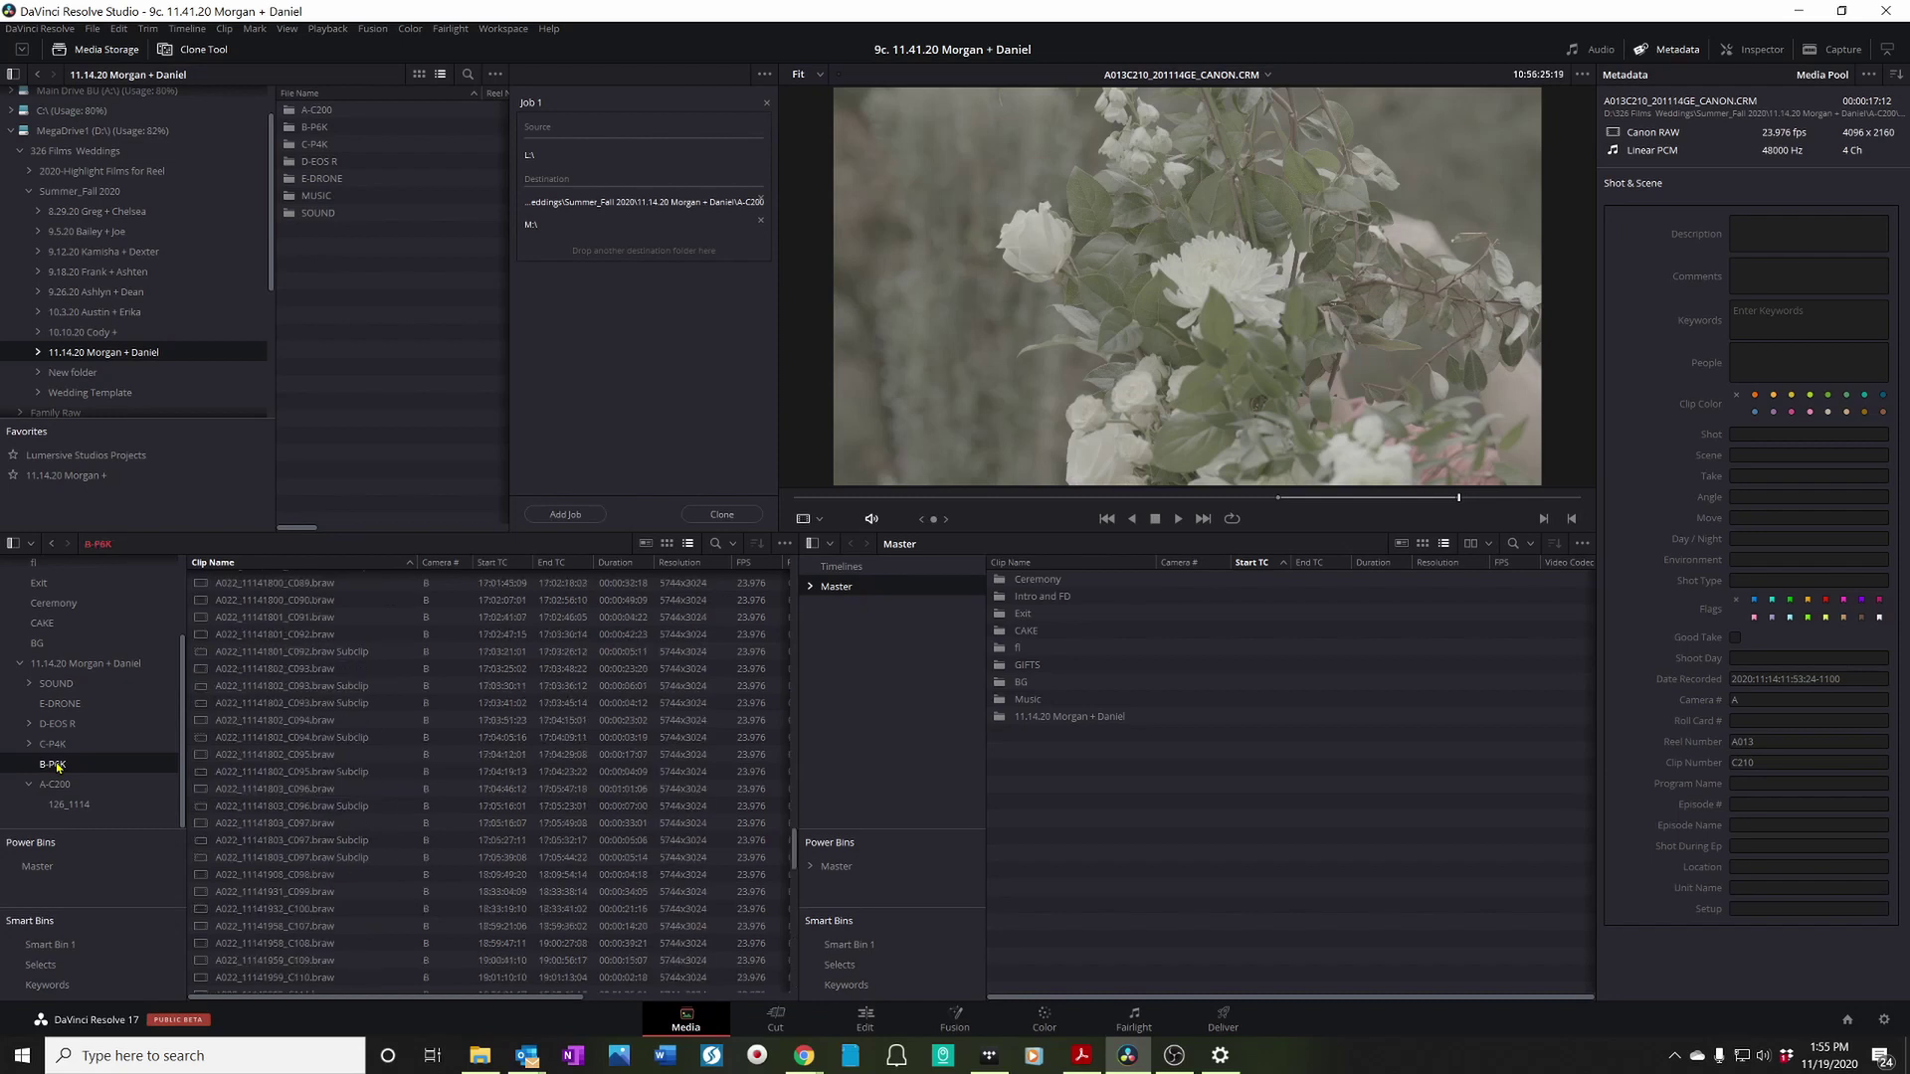
left_click(239, 584)
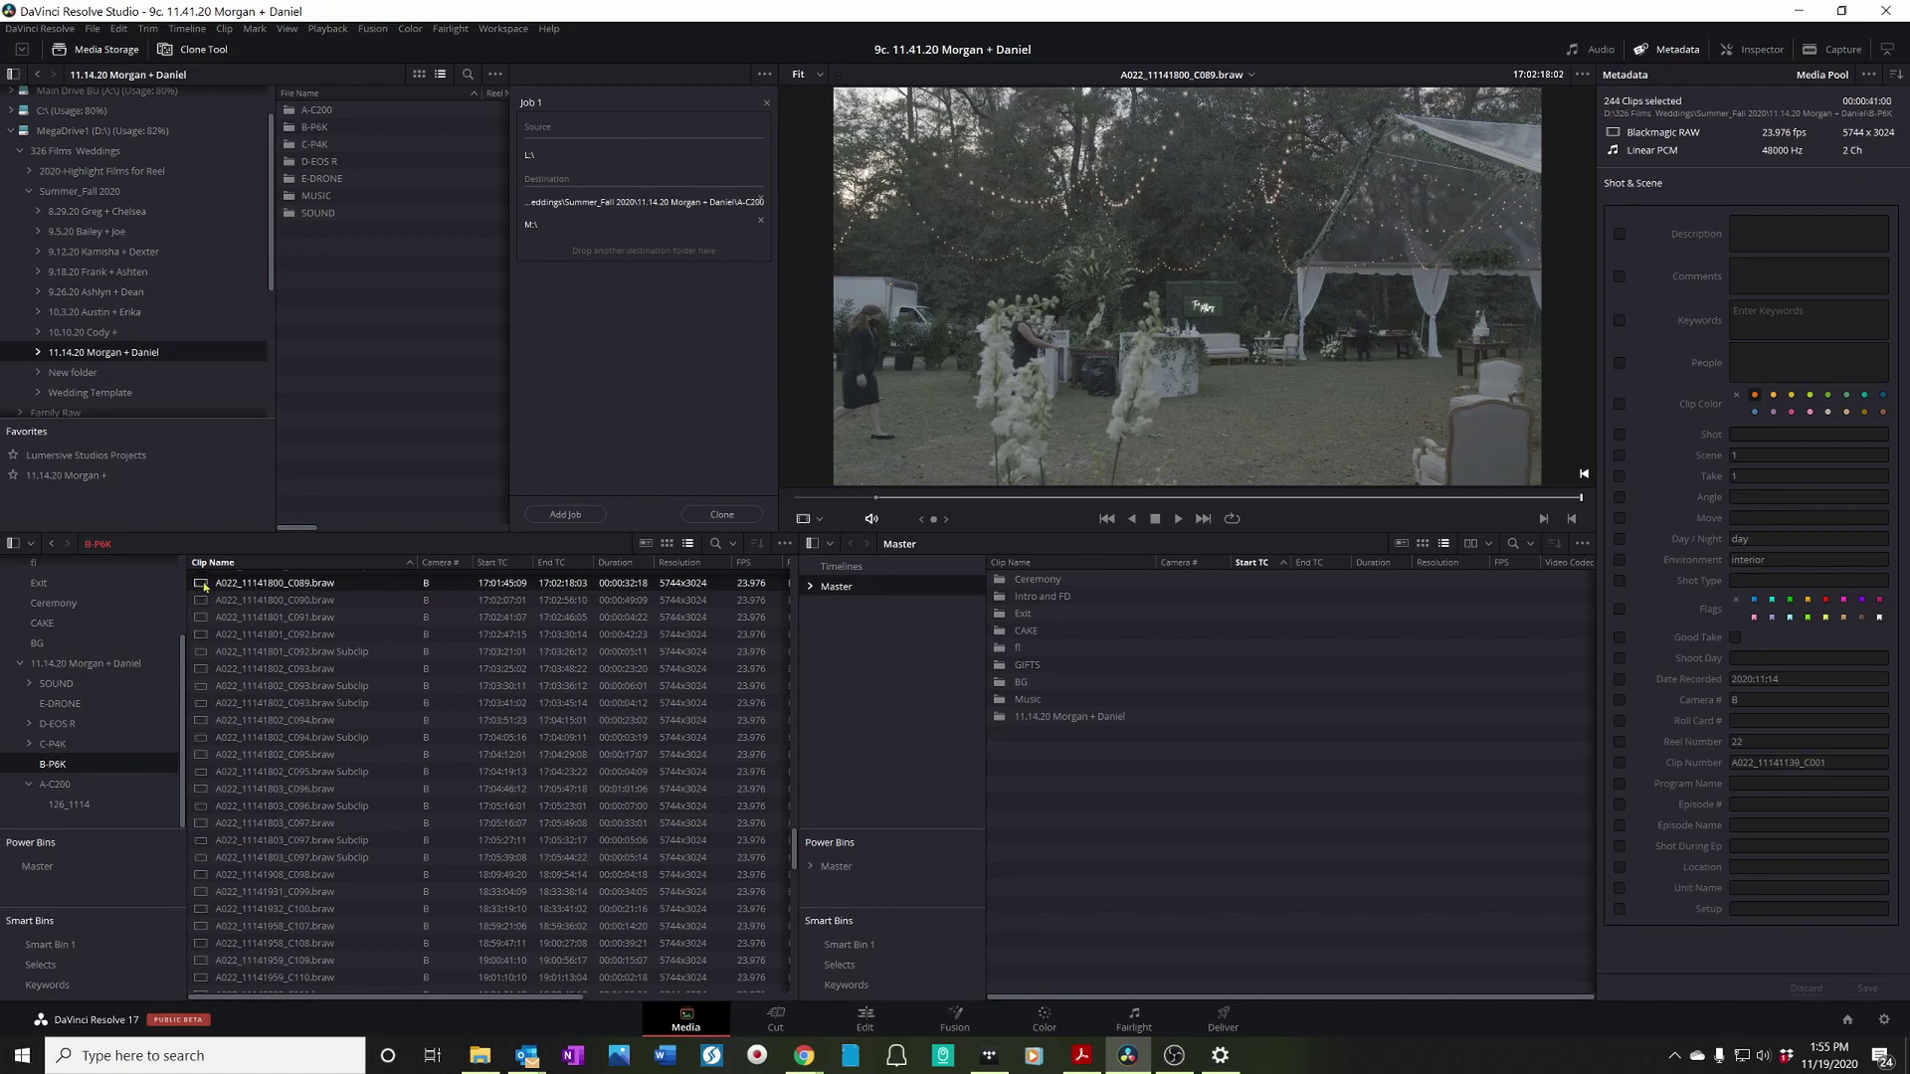
left_click(202, 587)
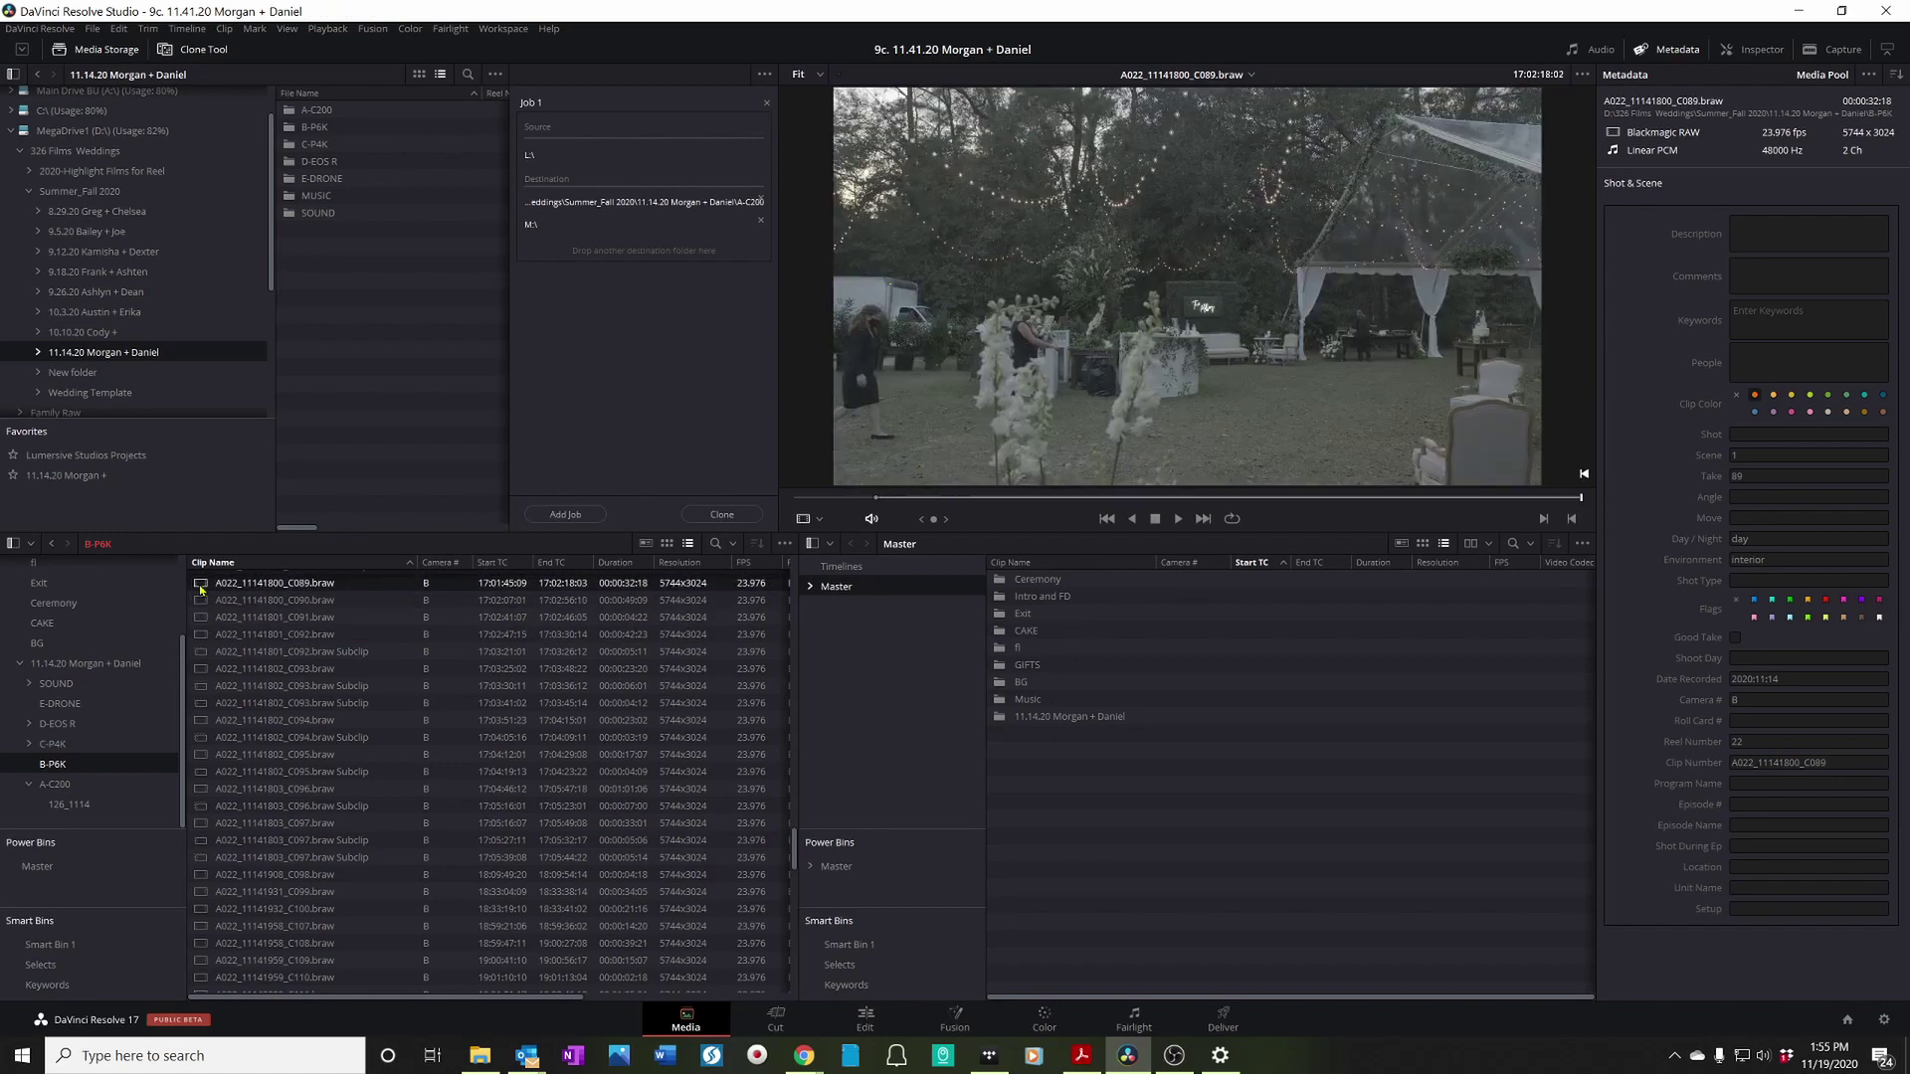
key("ctrl+a")
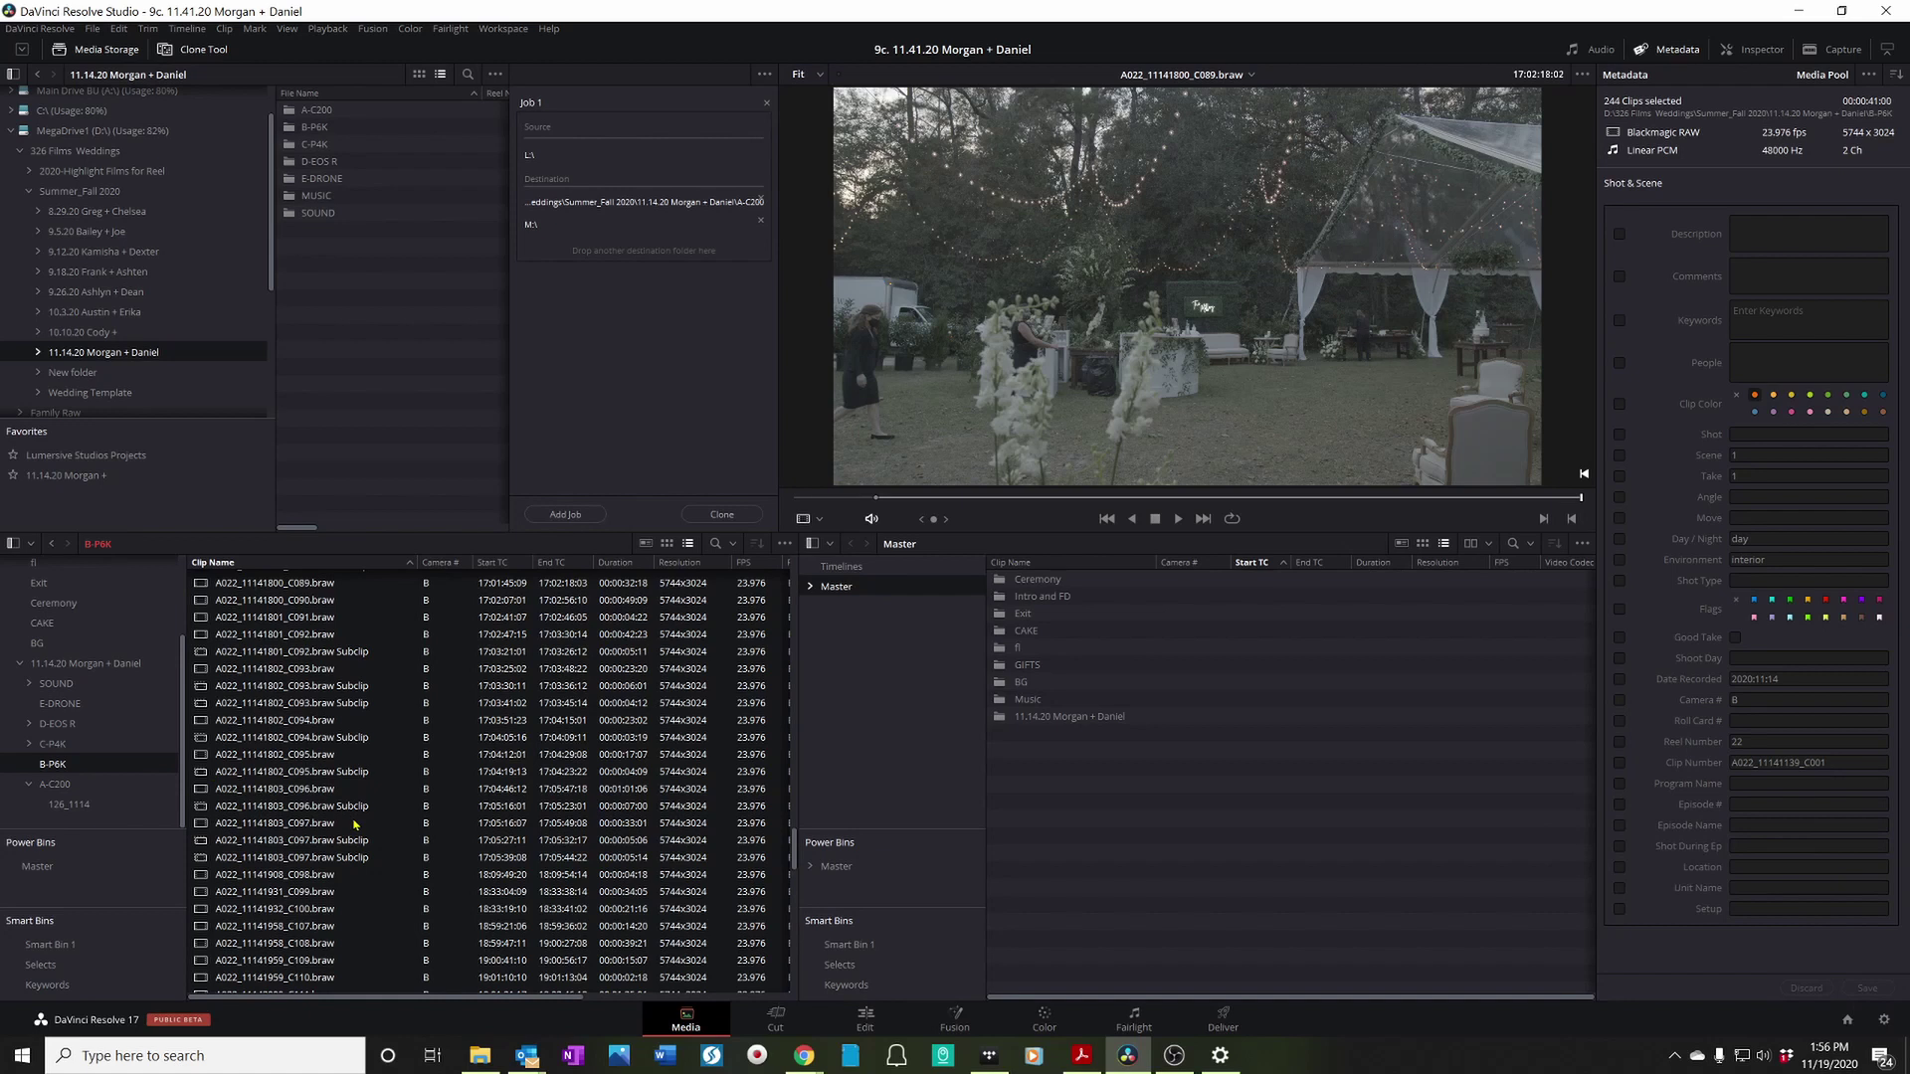
Step: Sort the A-C200 clips by Duration, longest first, and open the Ceremony bin beside them
left_click(52, 785)
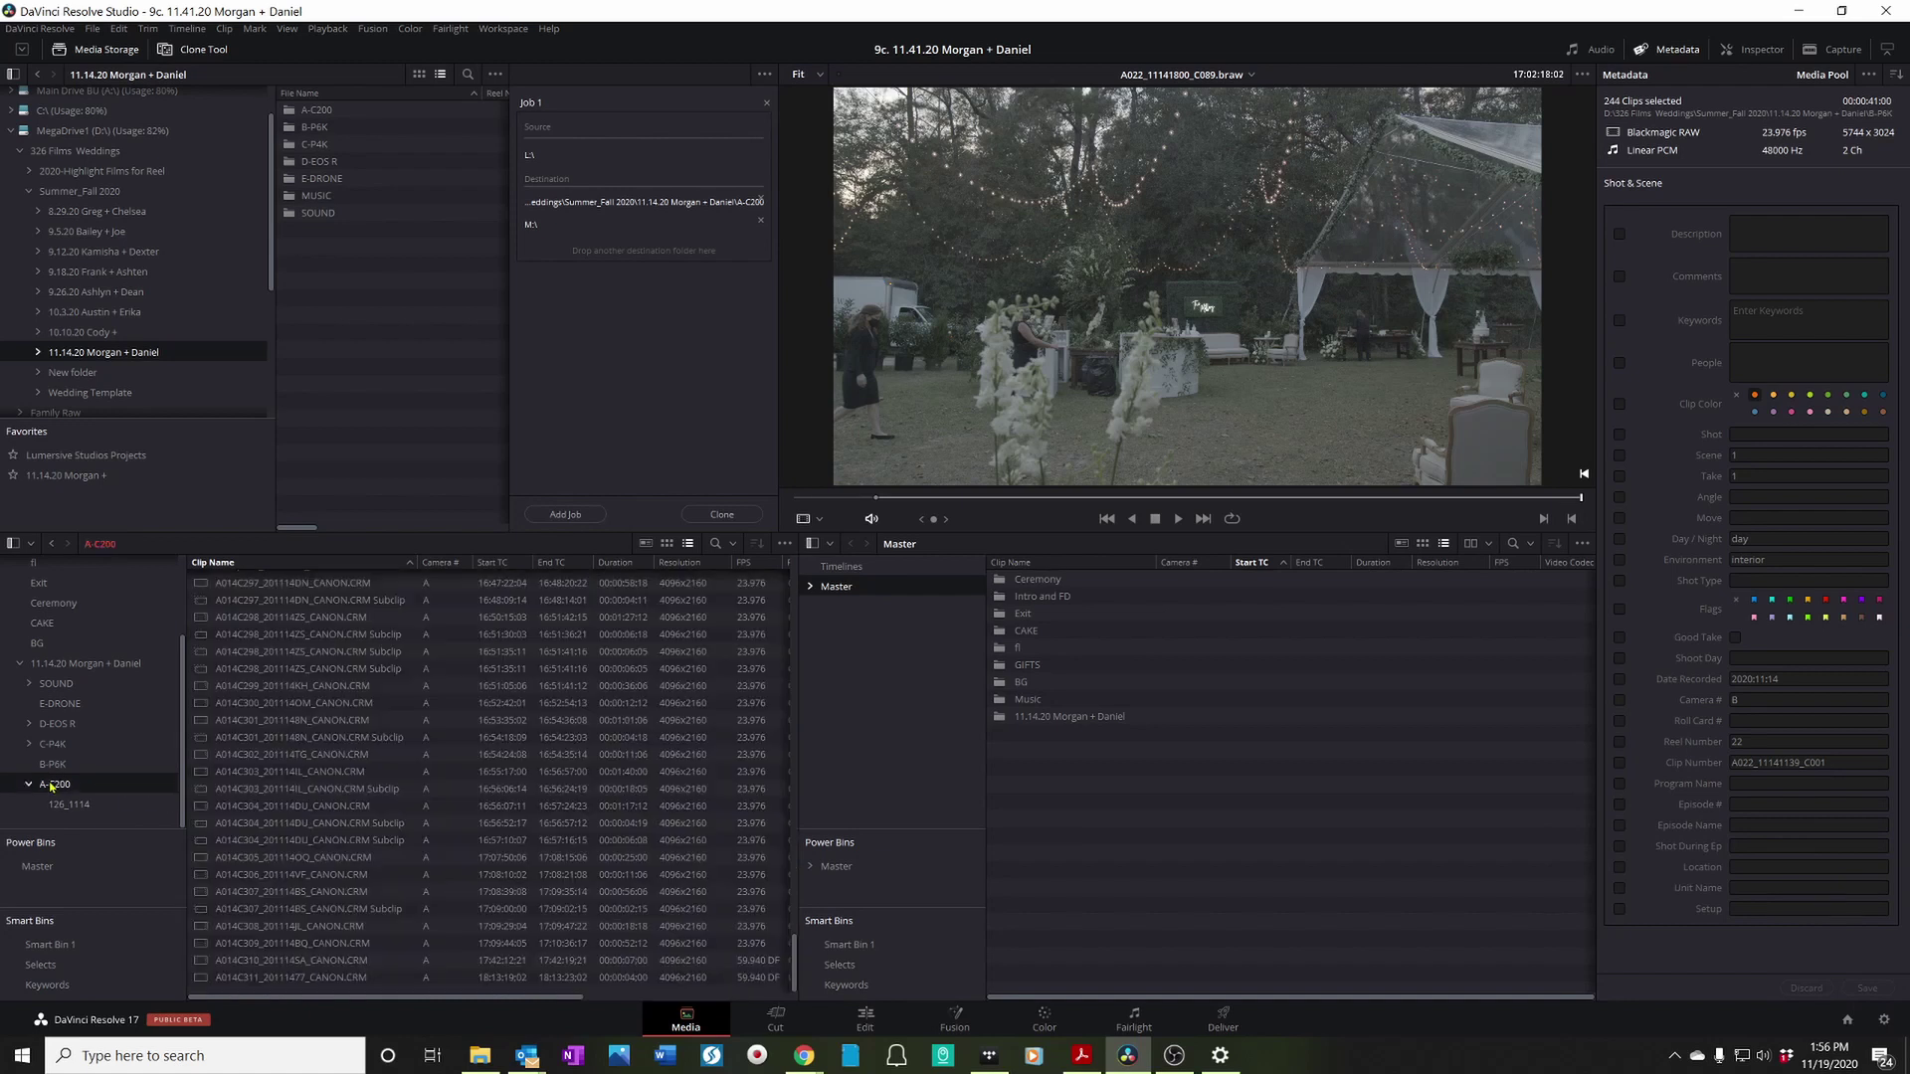
scroll(371, 736, "up", 15)
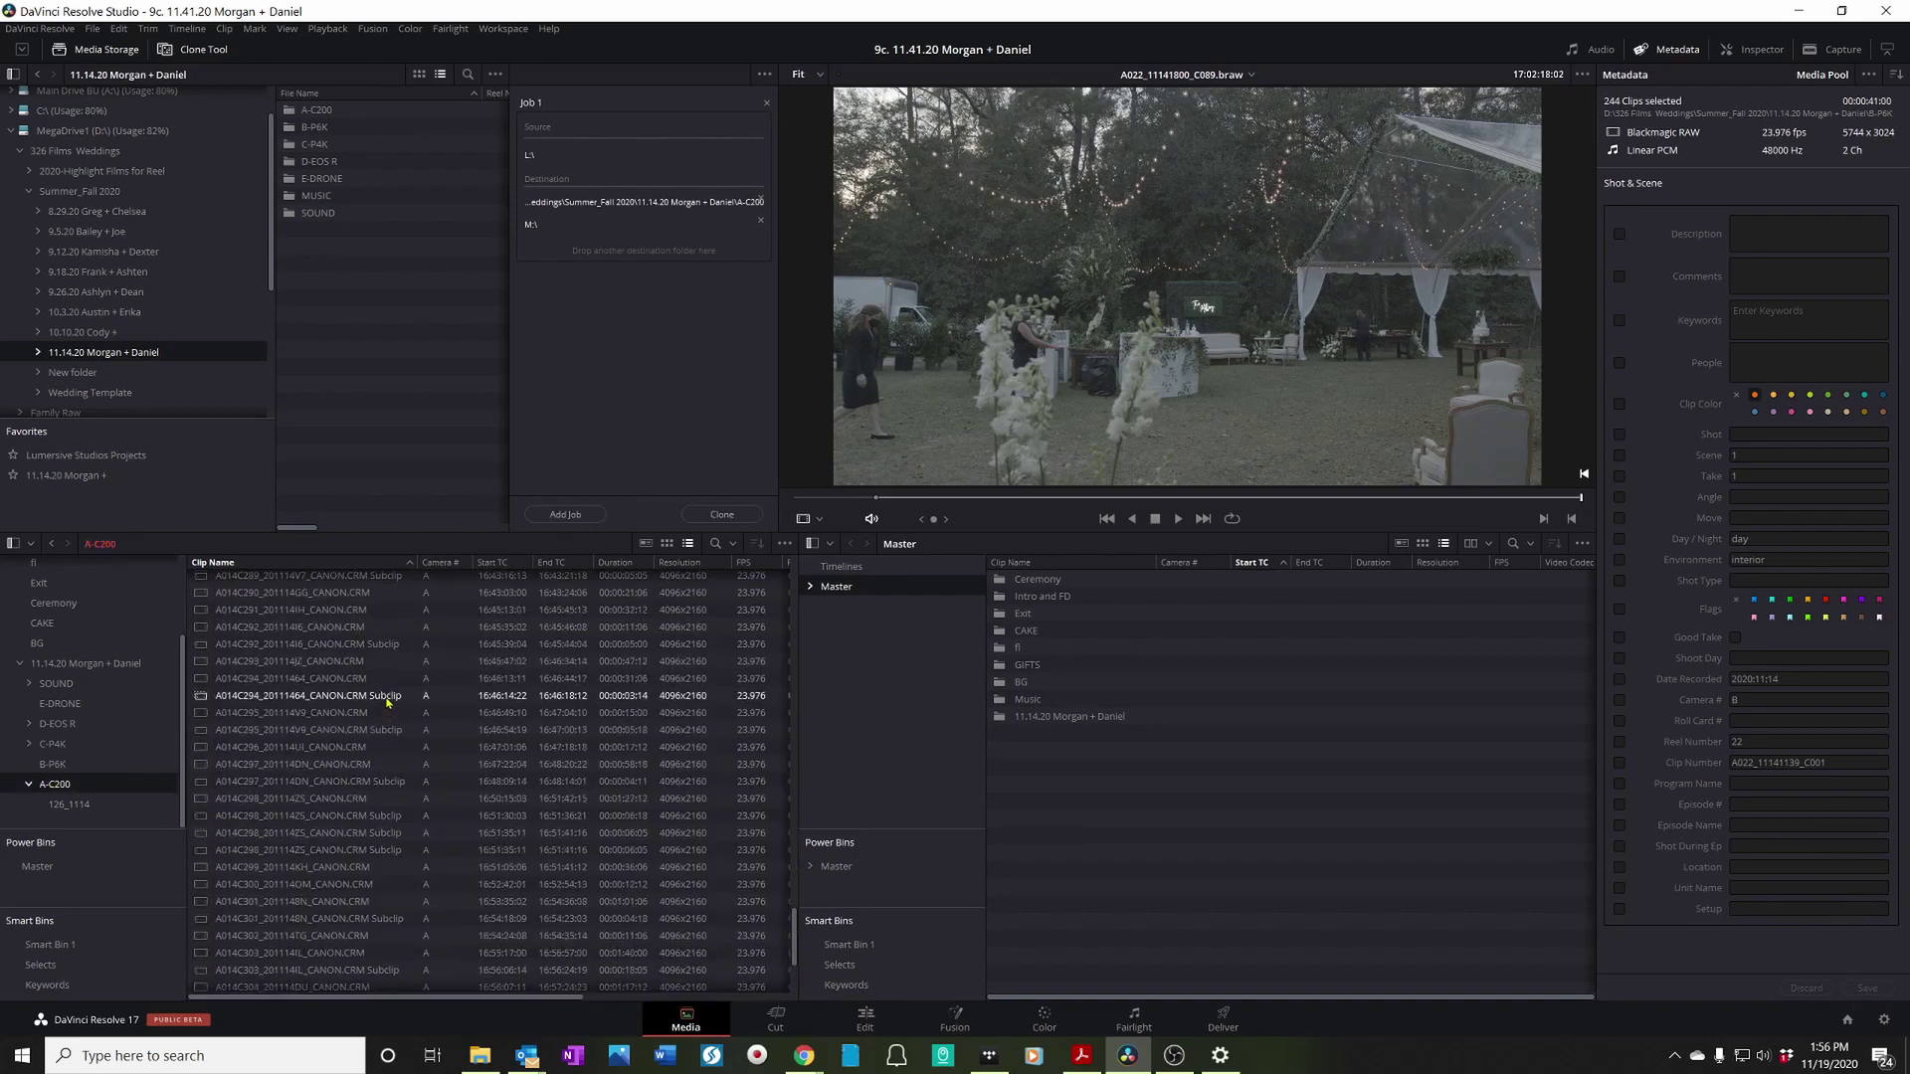
scroll(371, 736, "up", 10)
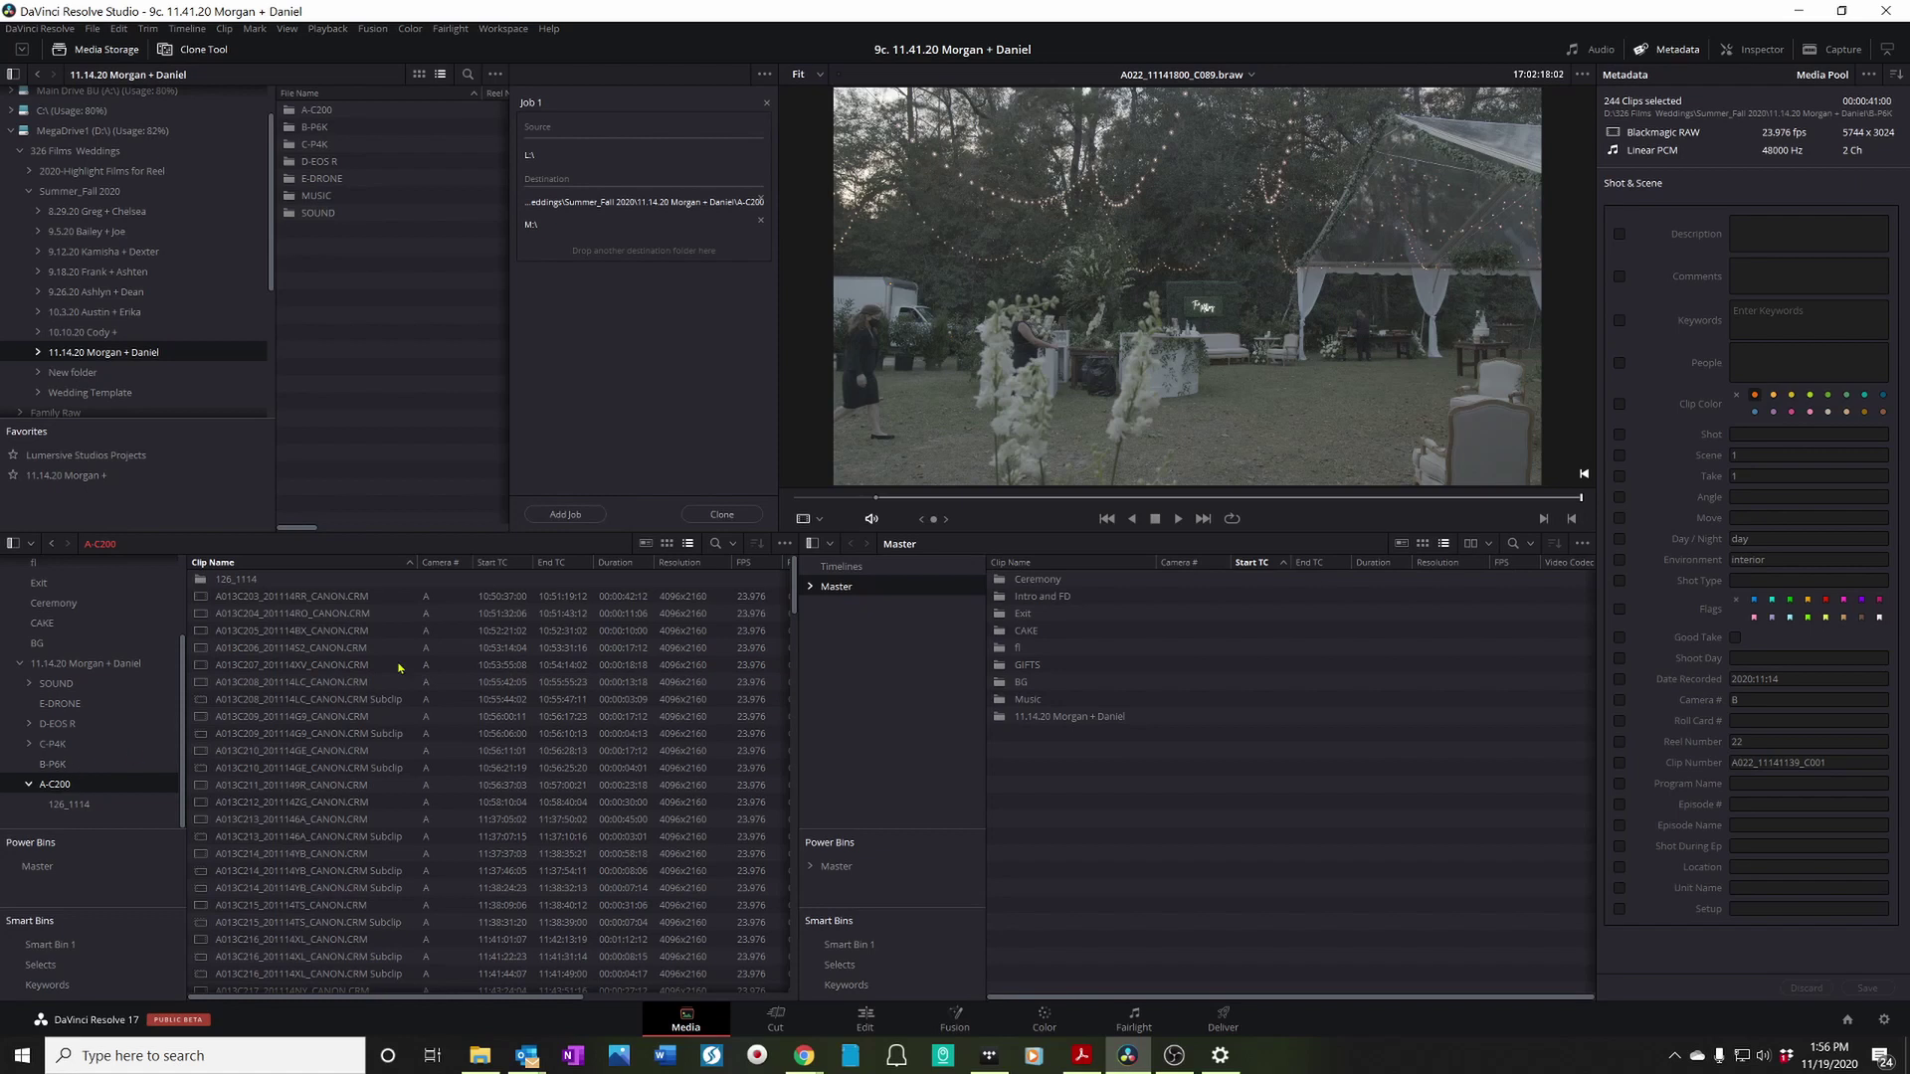
left_click(616, 563)
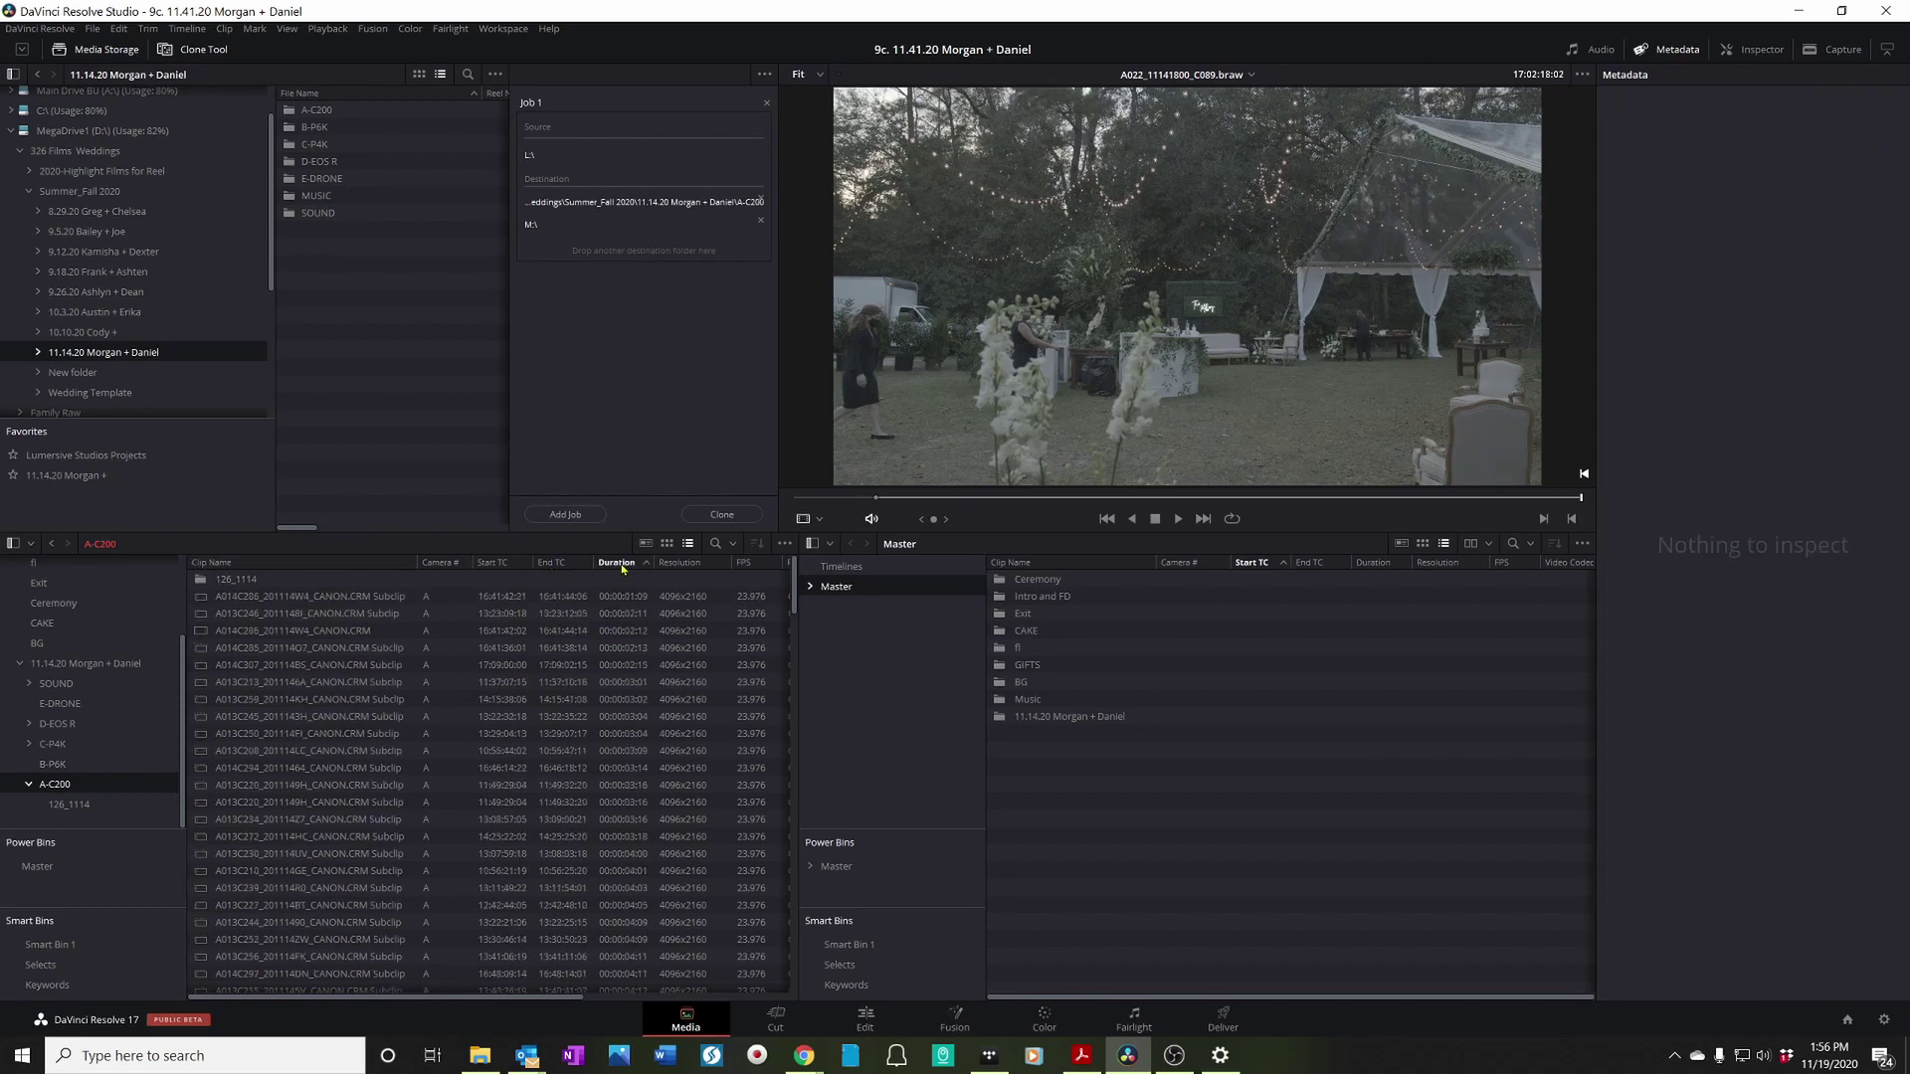
left_click(620, 564)
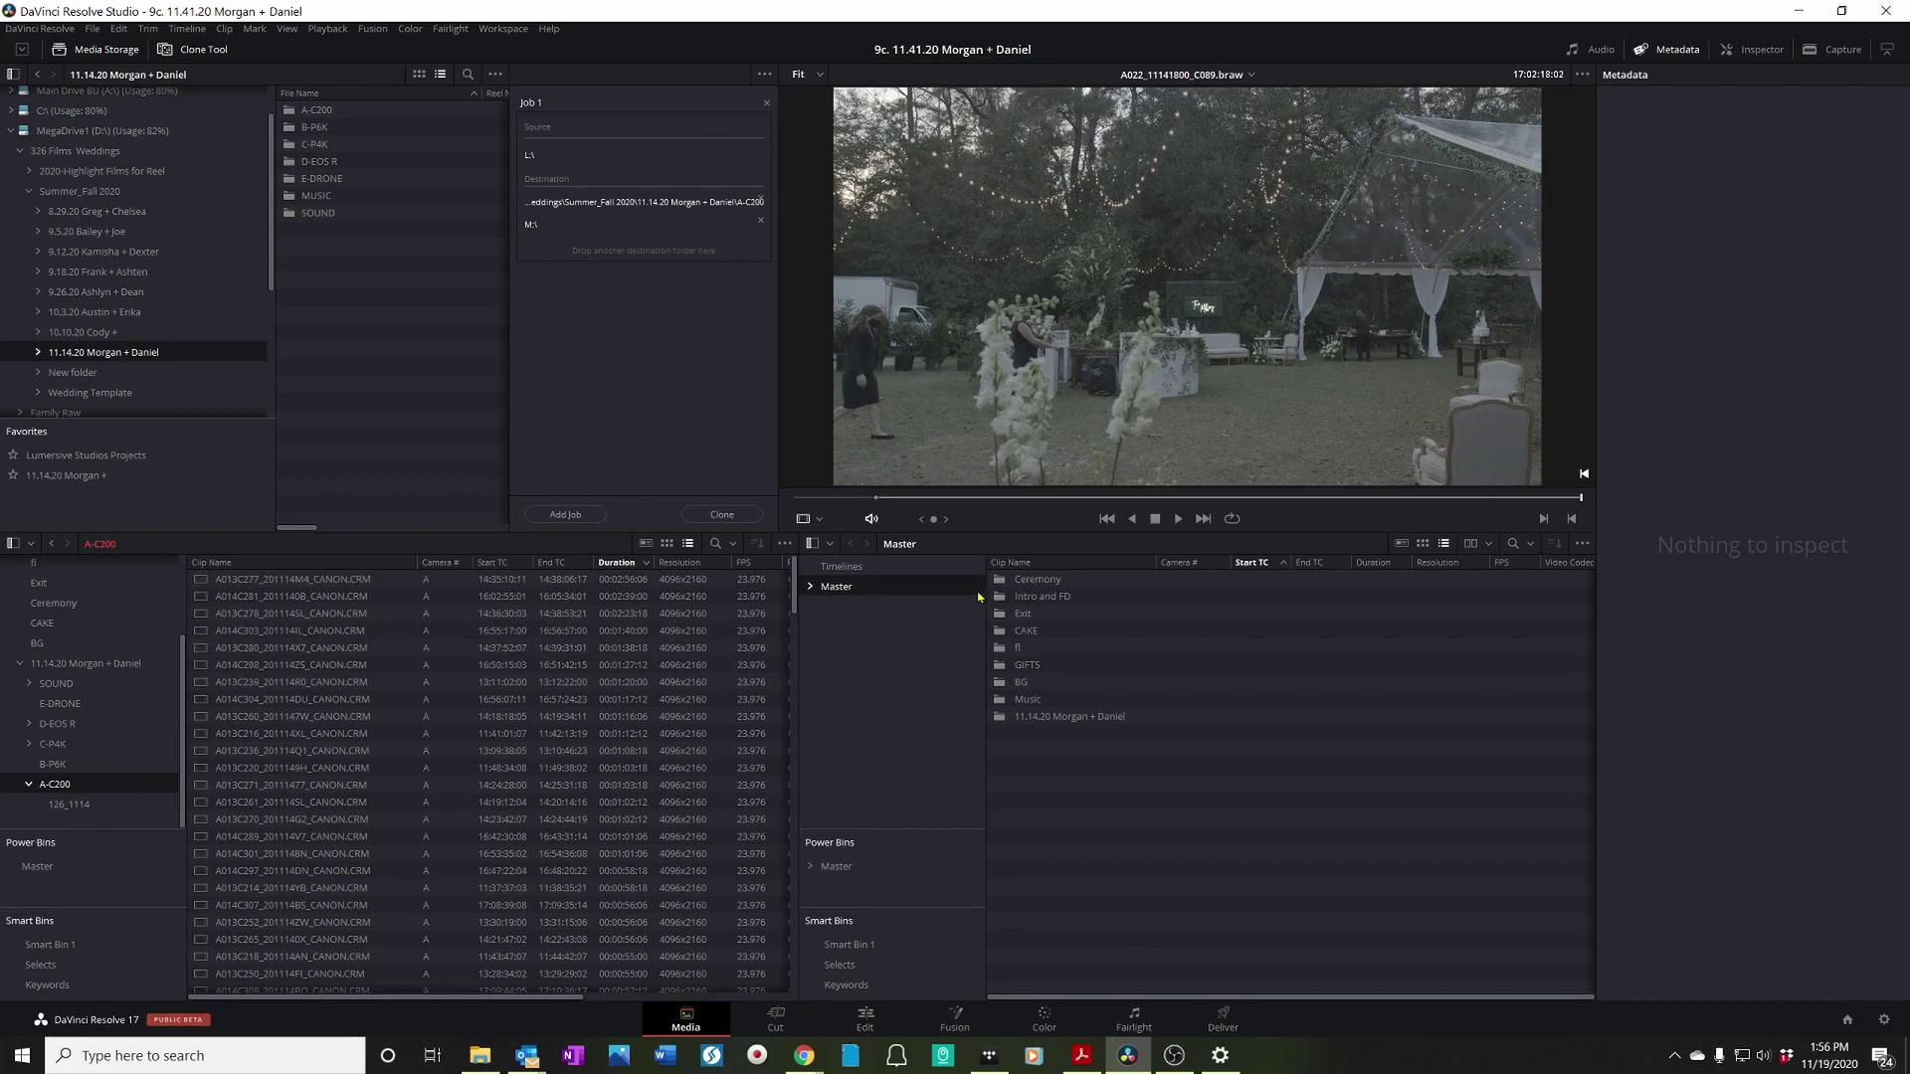
double_click(1052, 579)
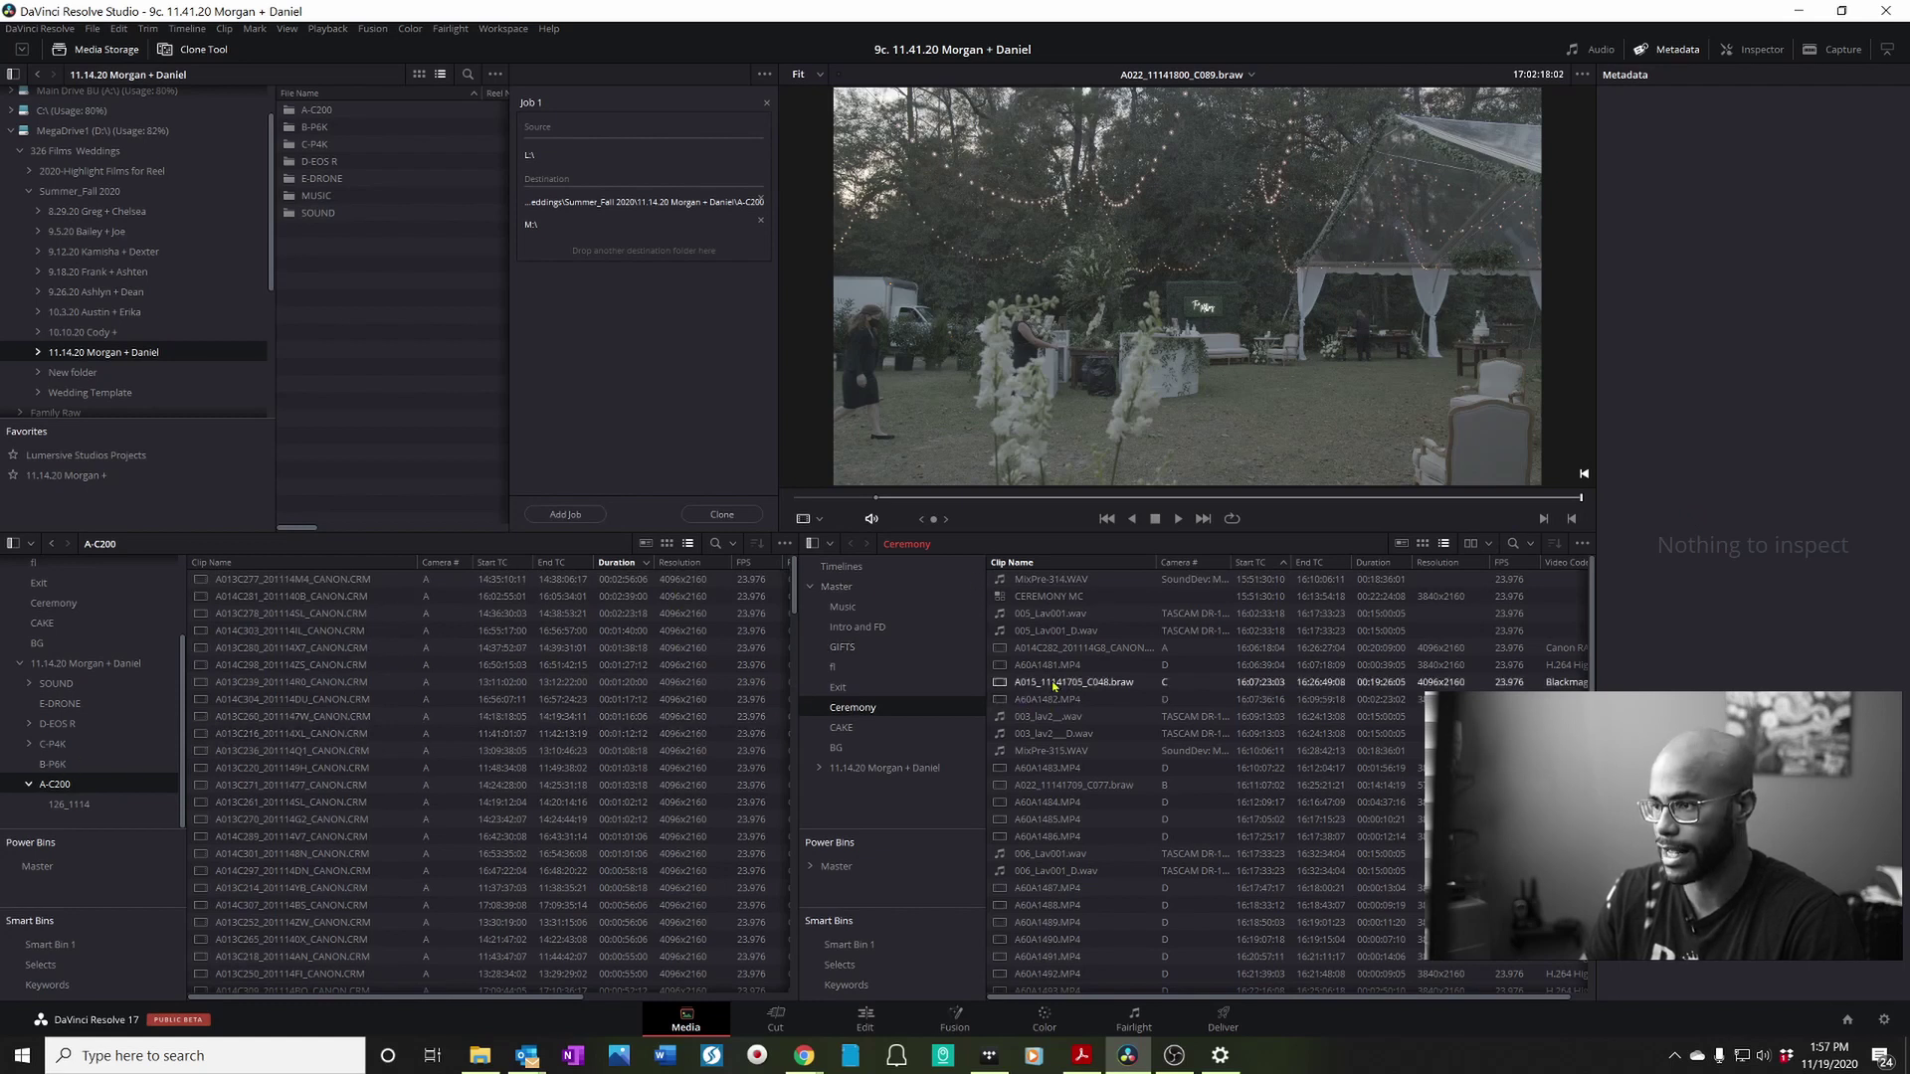
Step: Sort the Ceremony bin's clips by Camera #
scroll(1053, 685, "down", 2)
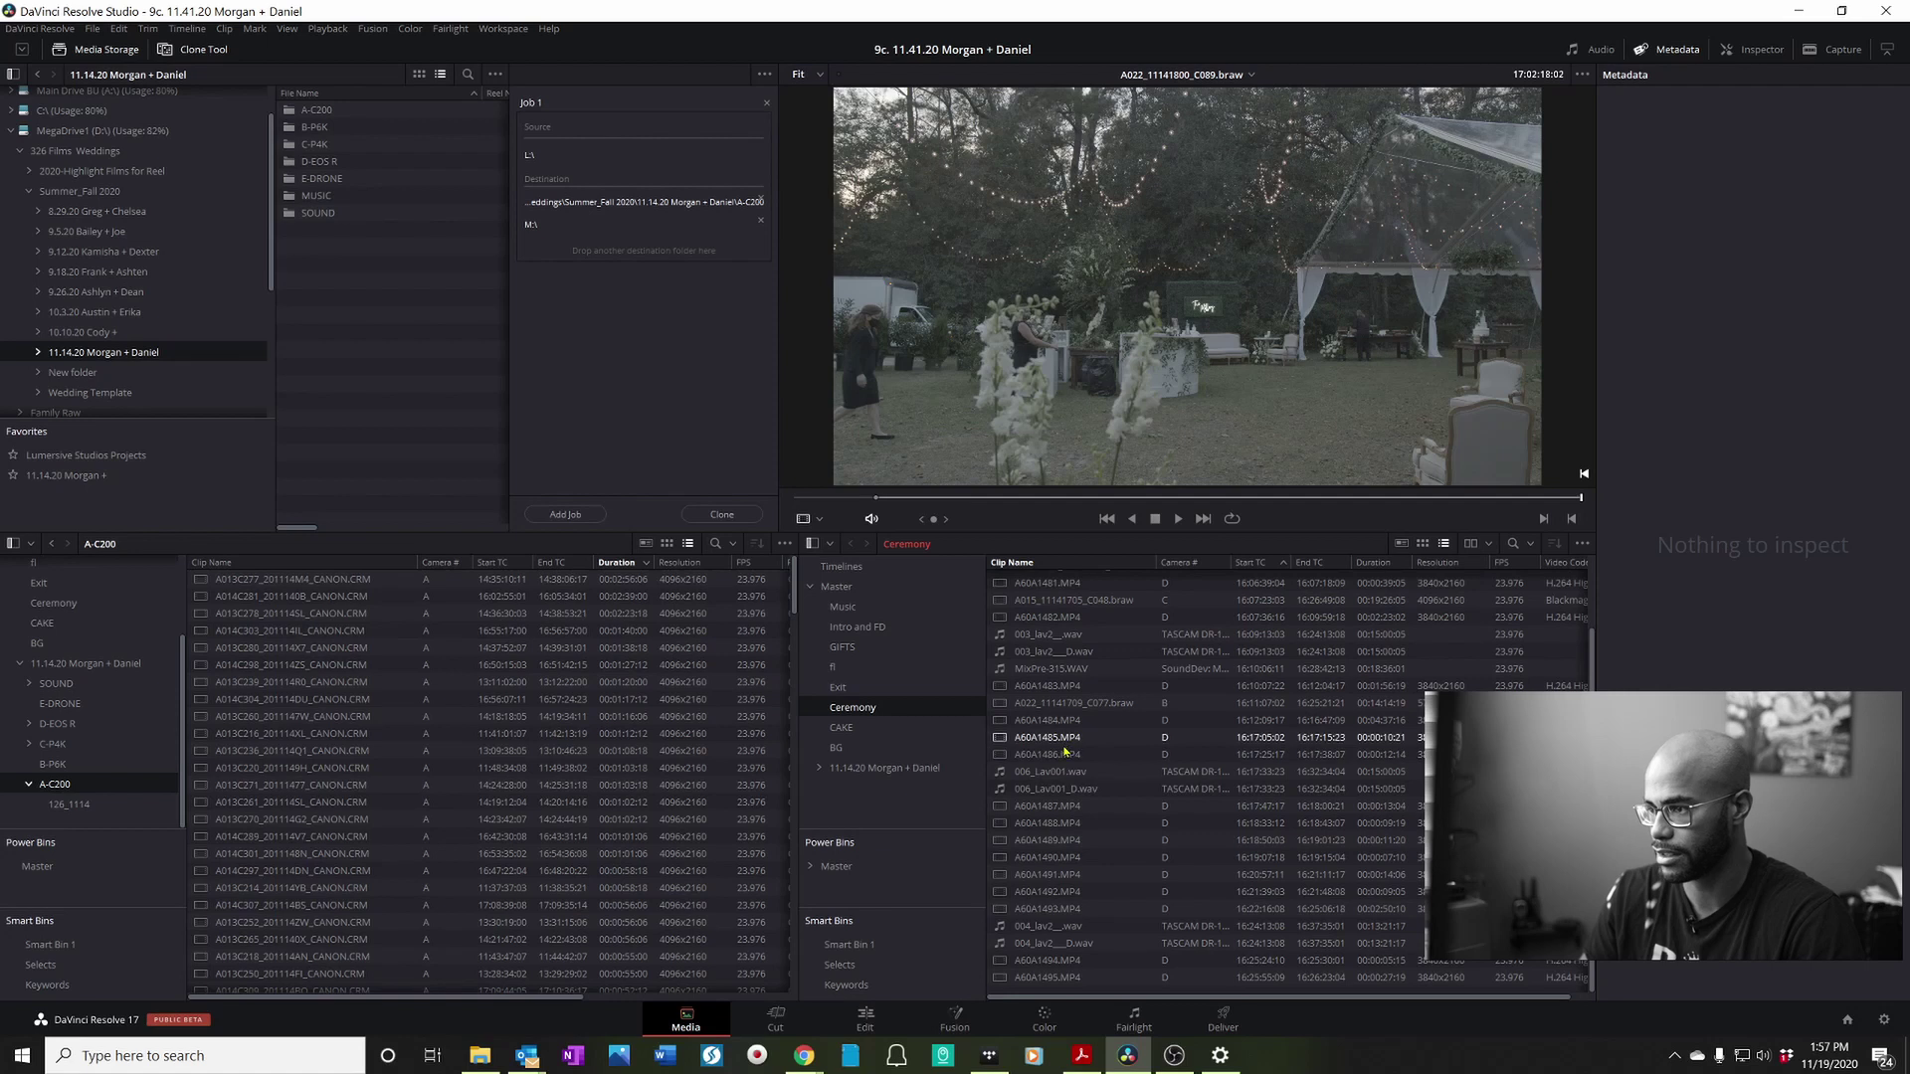
scroll(1194, 652, "up", 2)
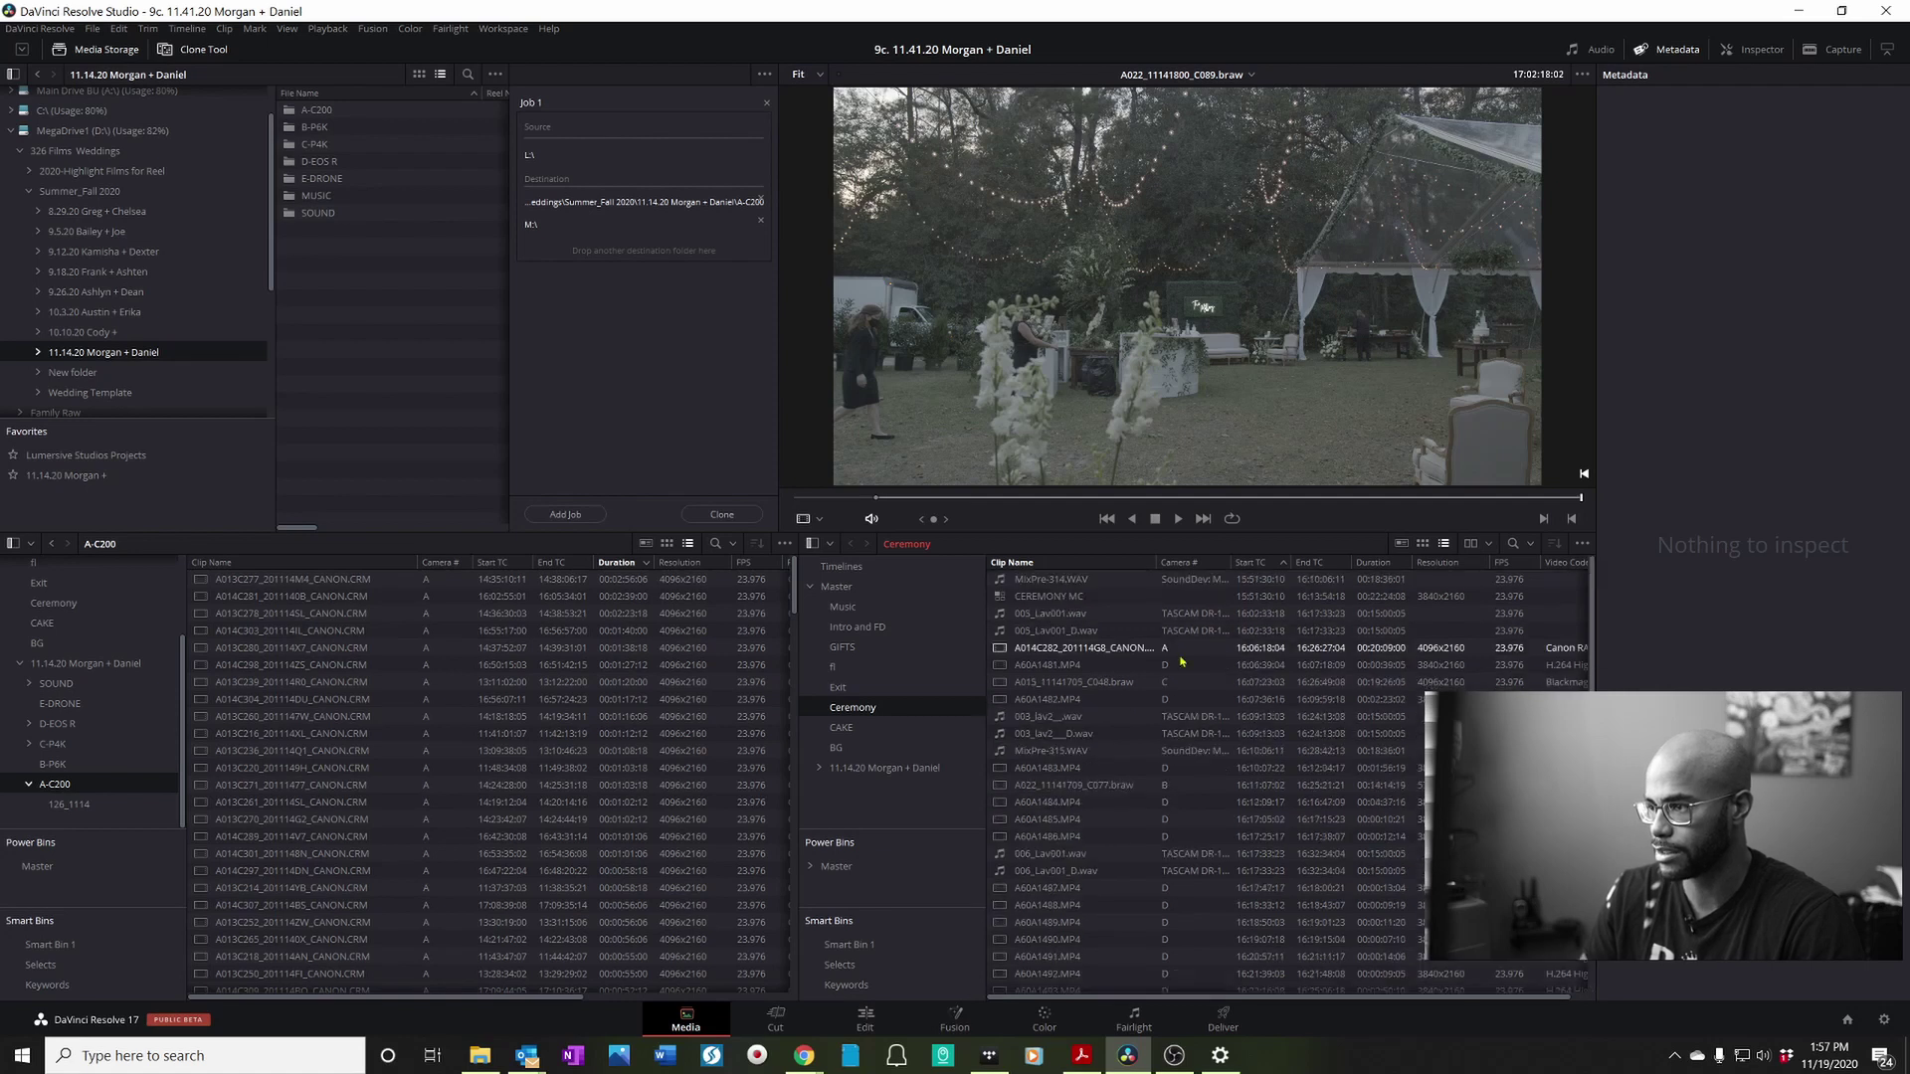
left_click(1179, 563)
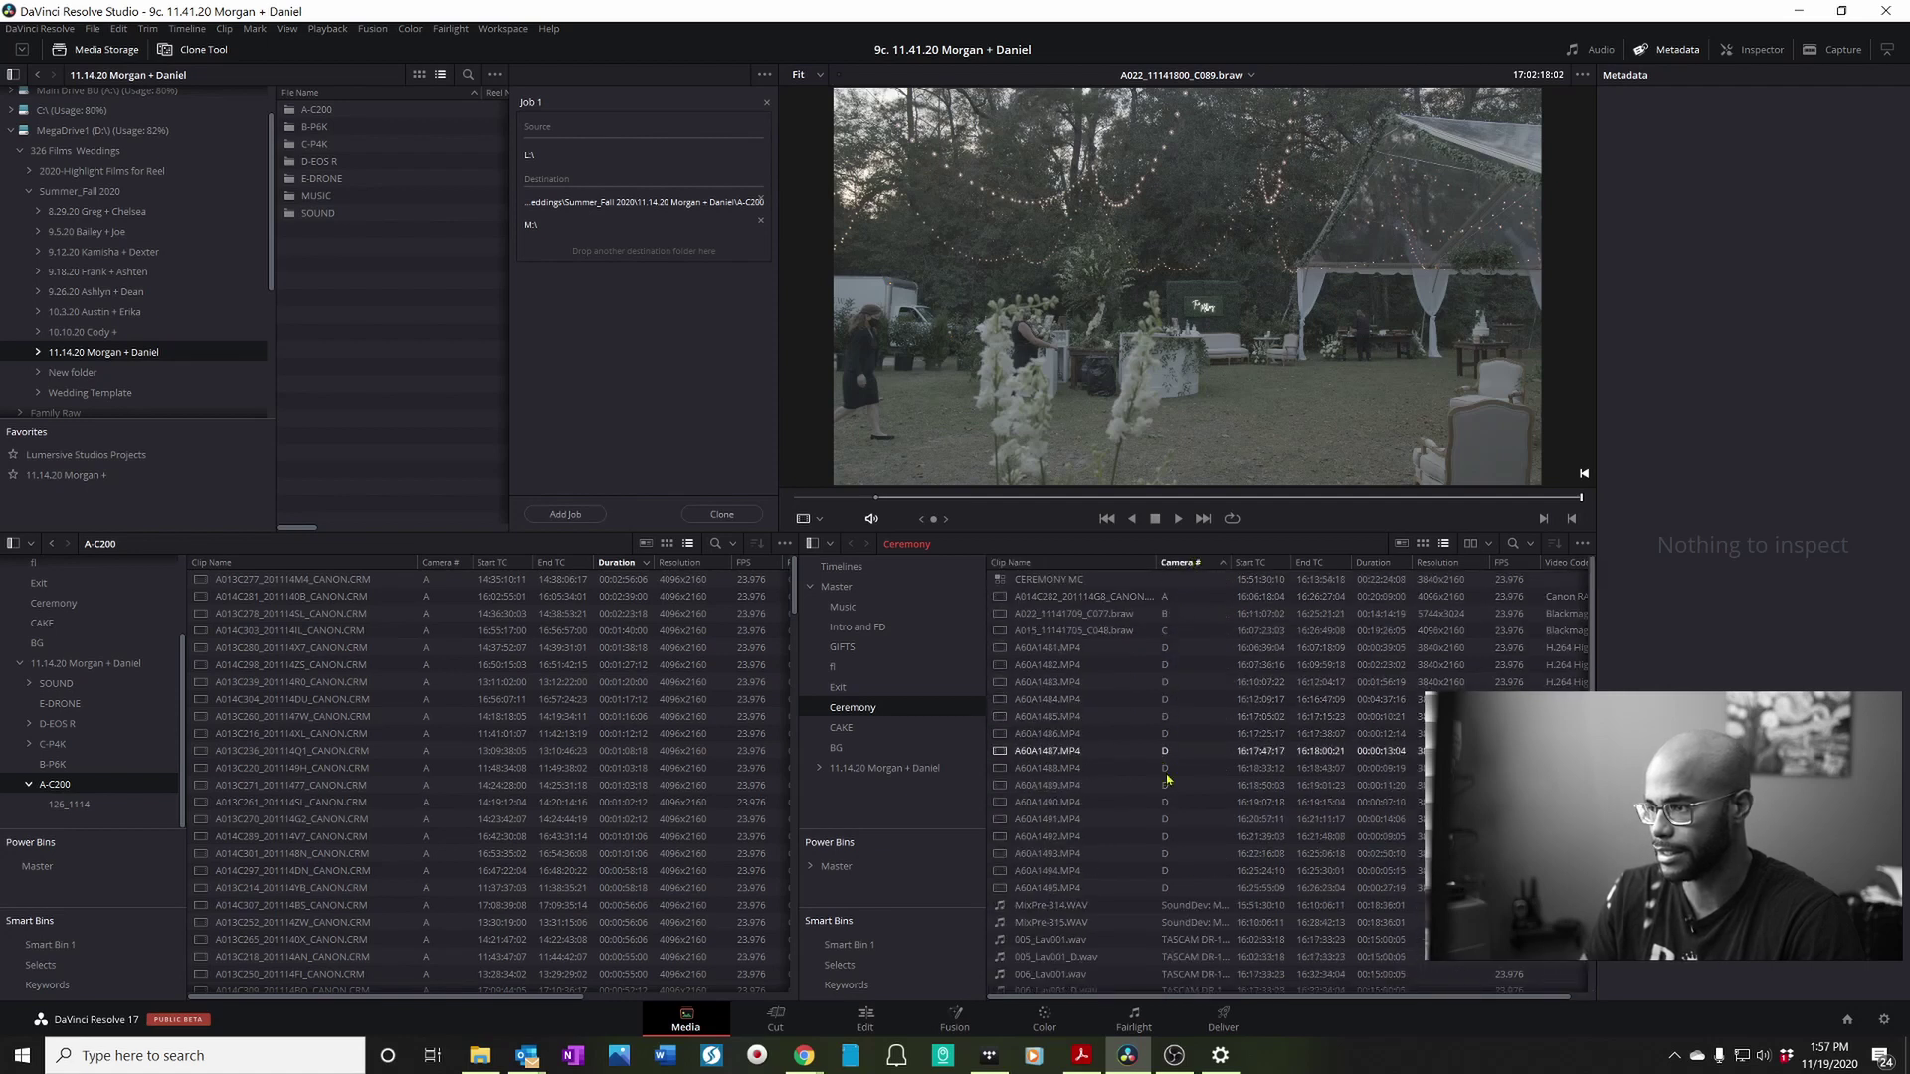
Step: Browse the CAKE, BG, fl, GIFTS and Intro and FD bins, previewing clip A015_11141932_C079
scroll(1085, 885, "down", 2)
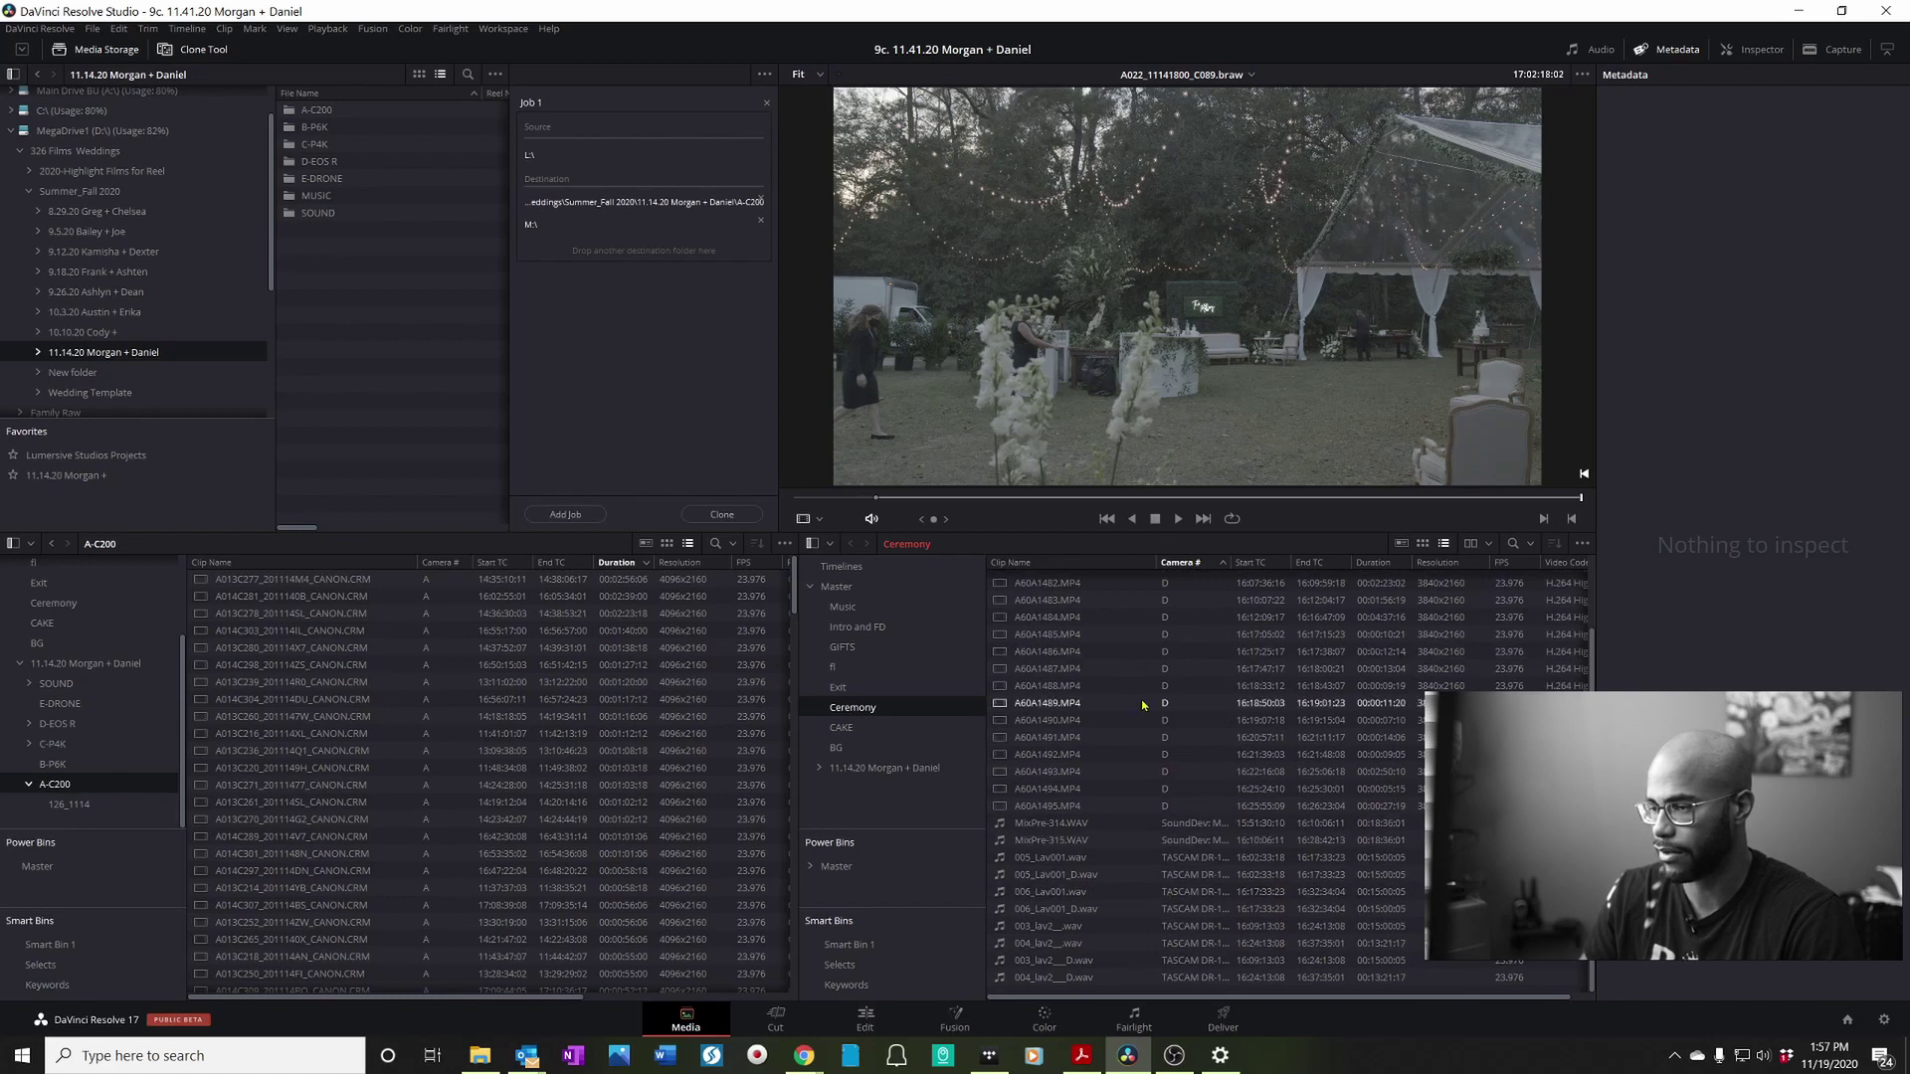
scroll(1142, 703, "up", 2)
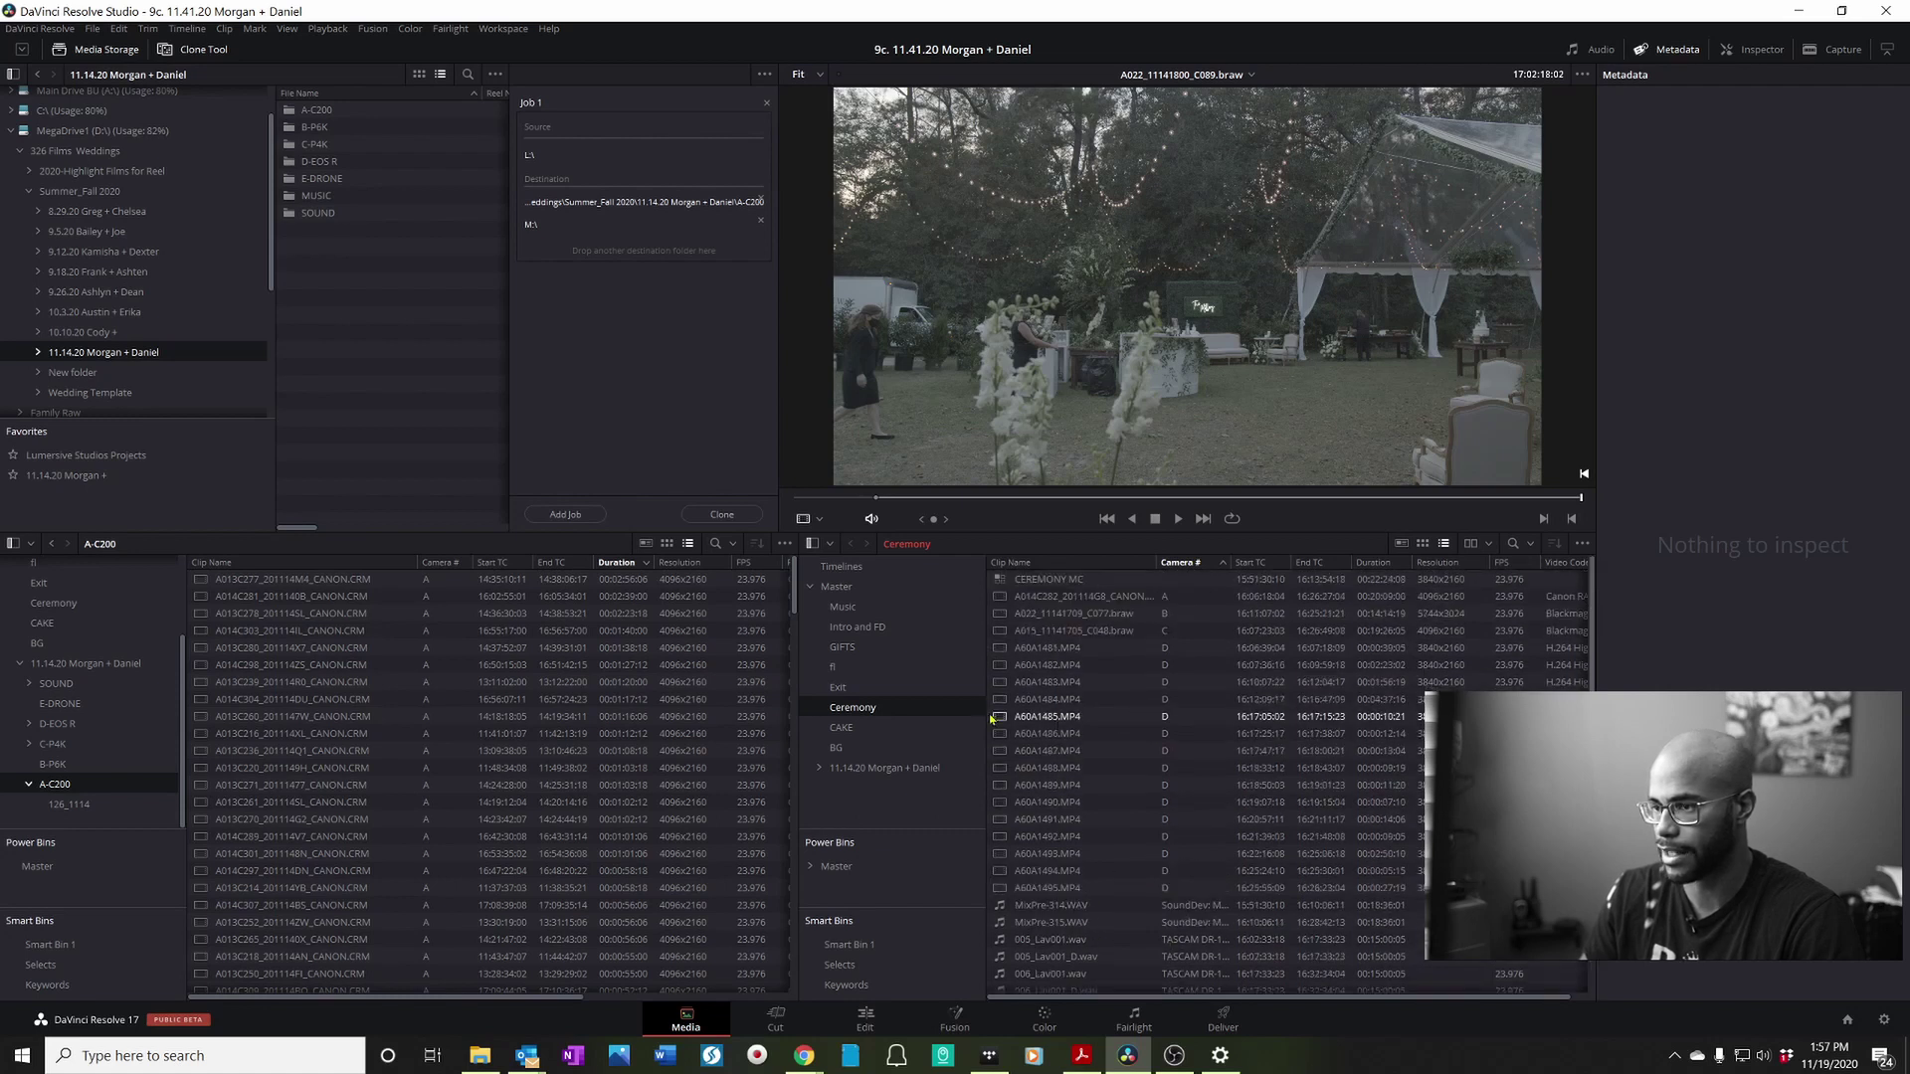
left_click(841, 727)
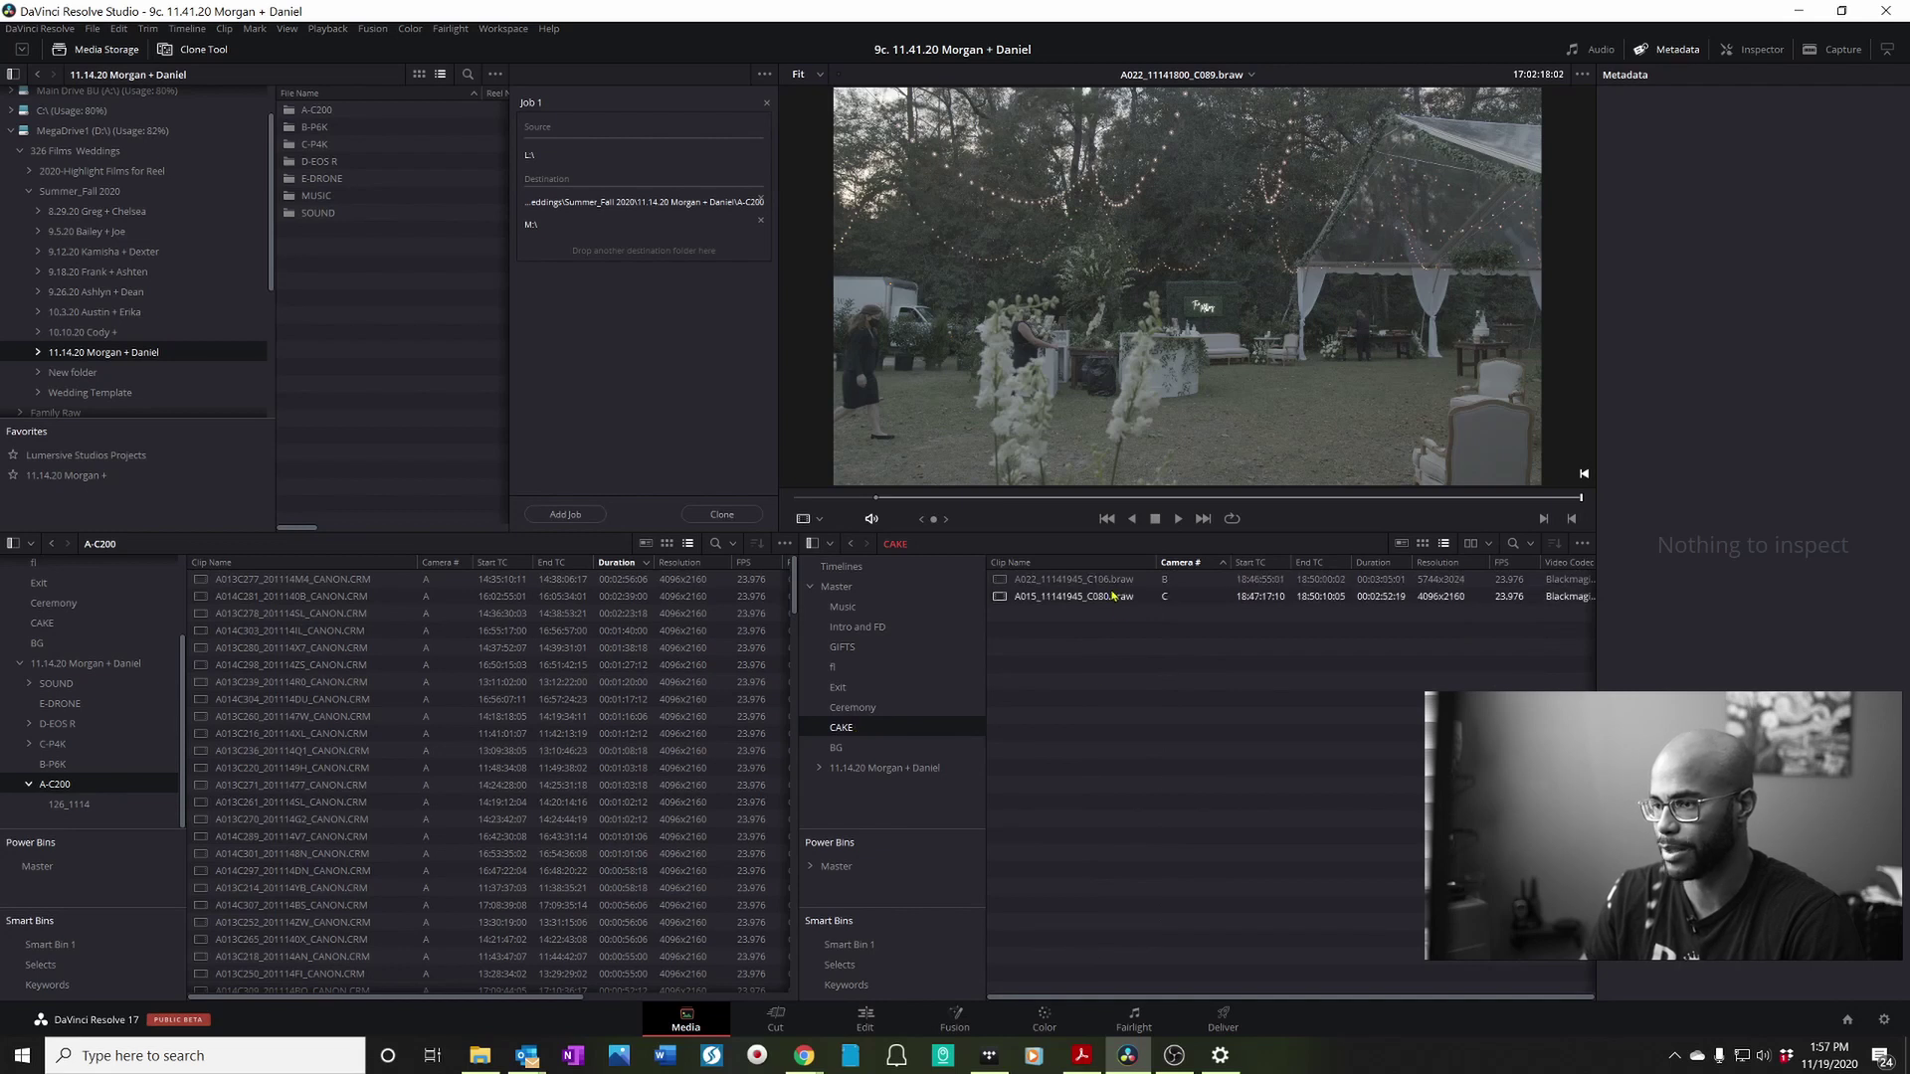
left_click(848, 747)
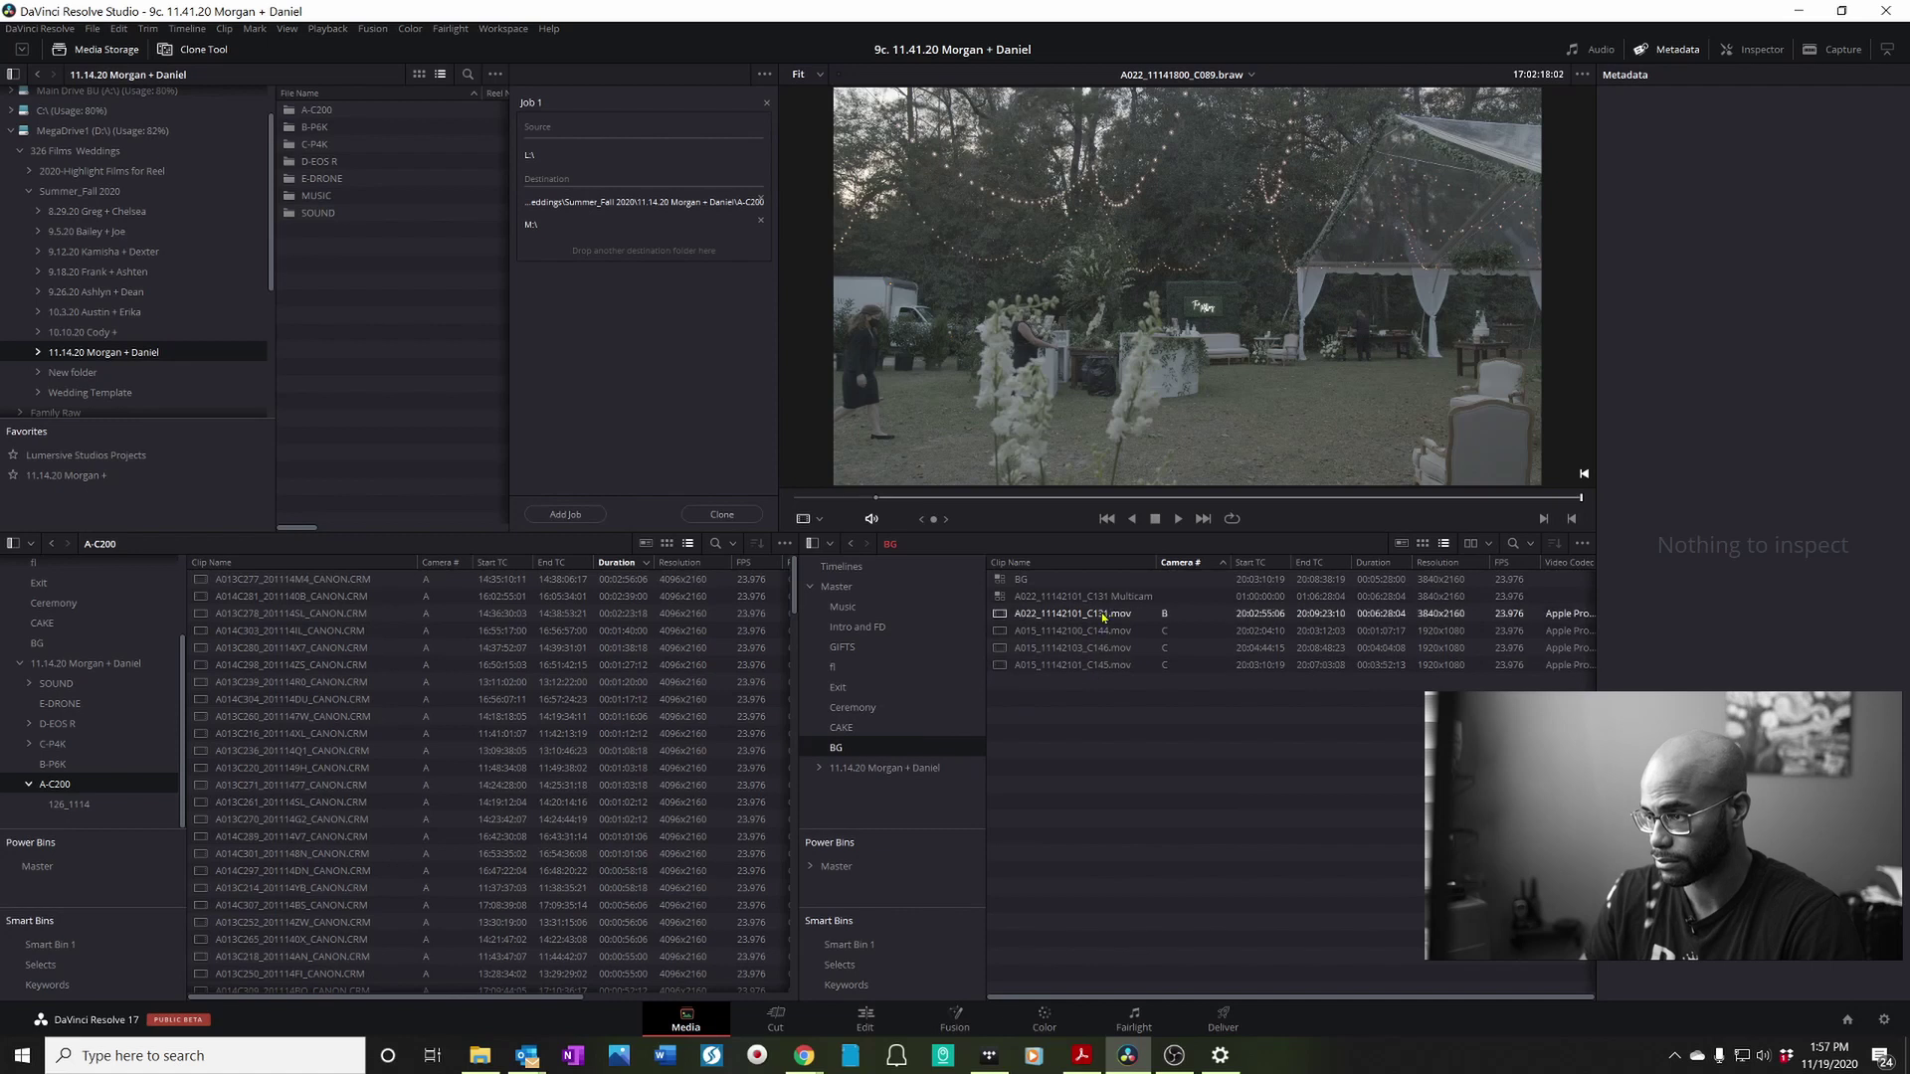
left_click(834, 666)
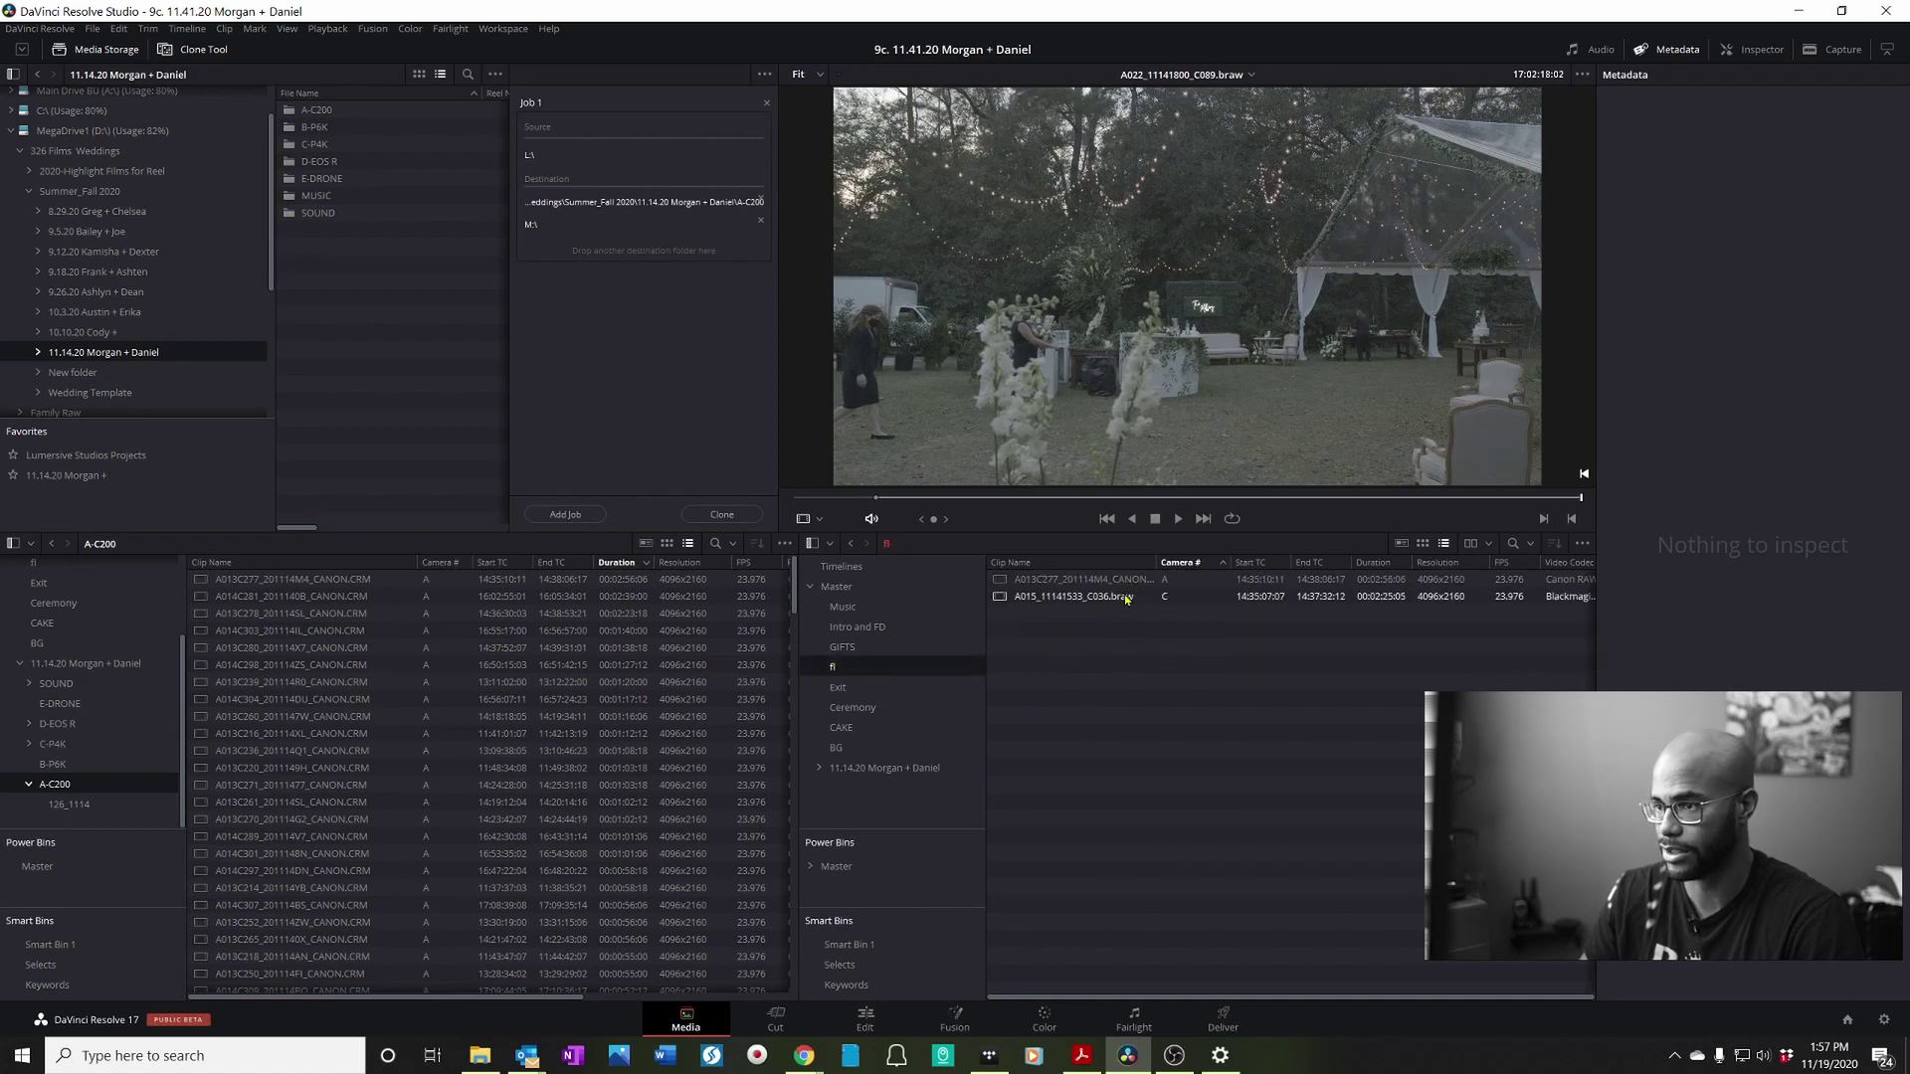
left_click(876, 647)
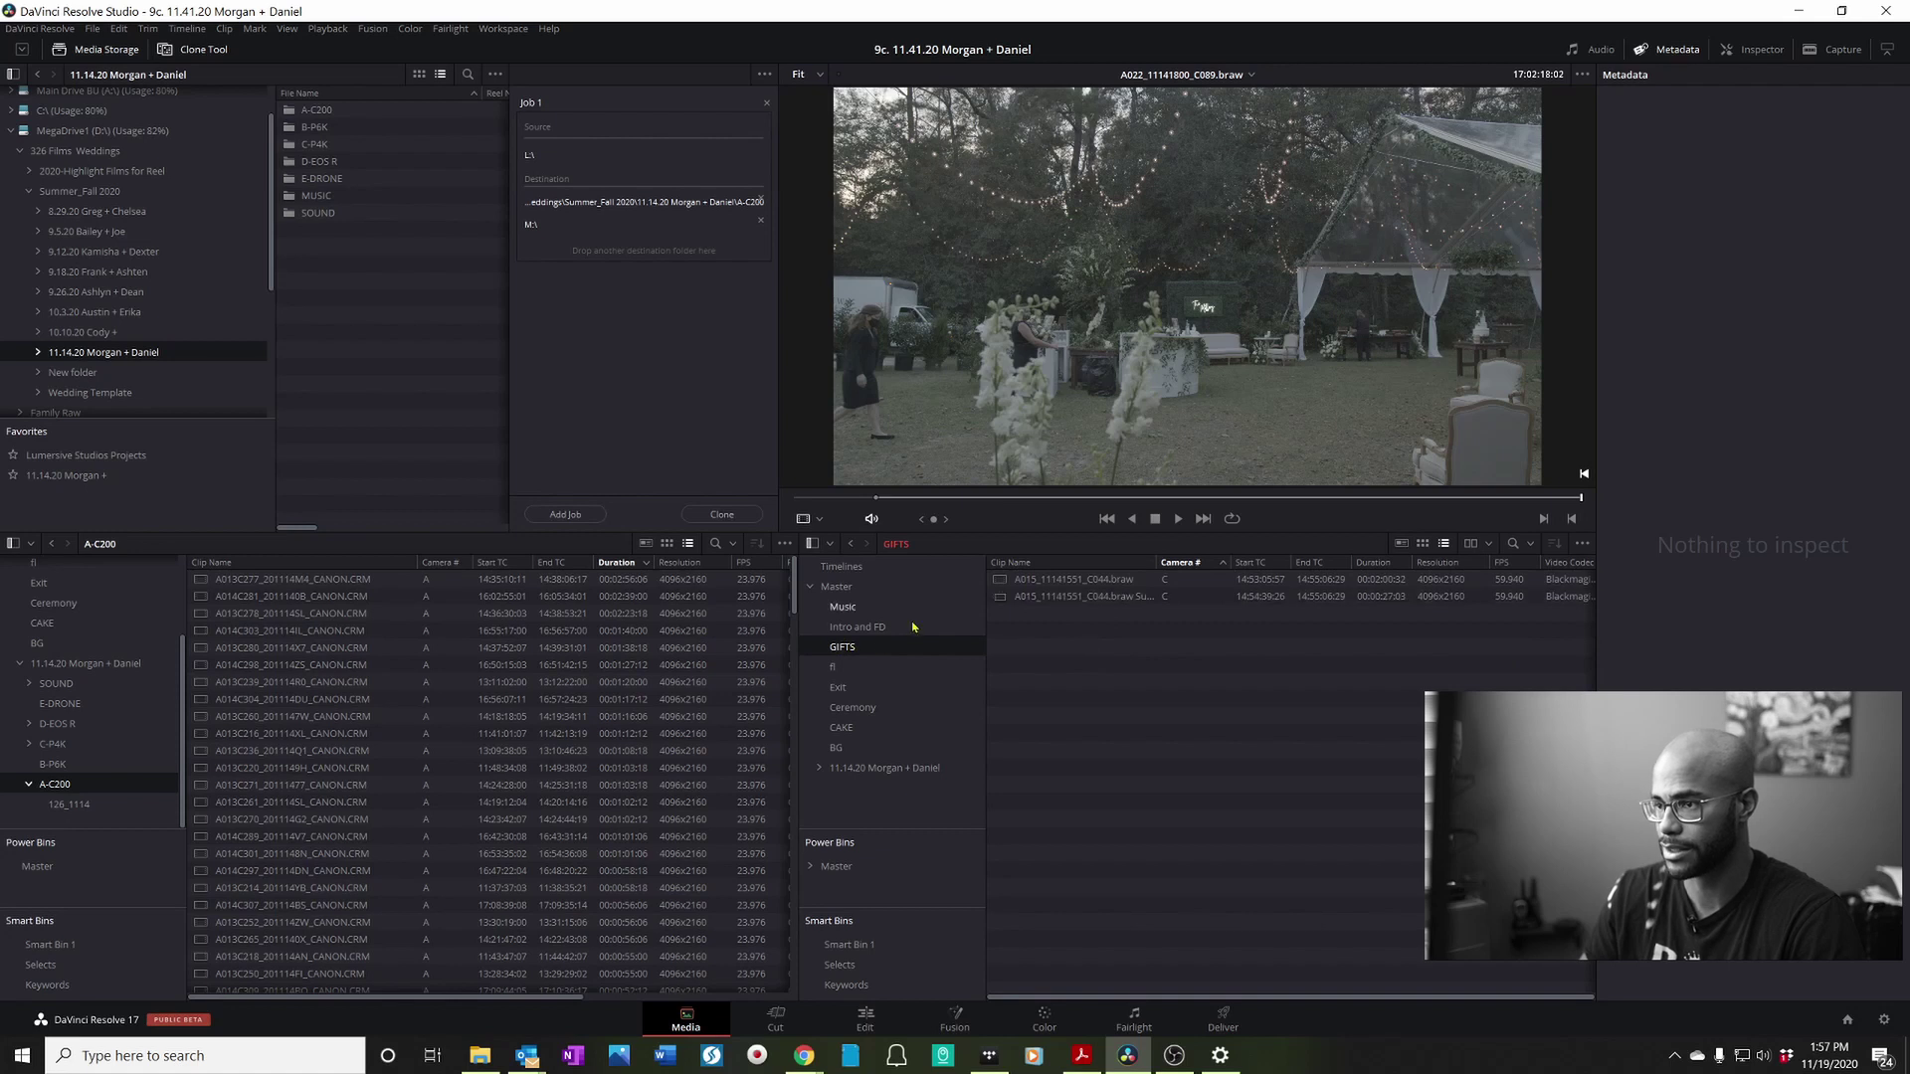
left_click(858, 628)
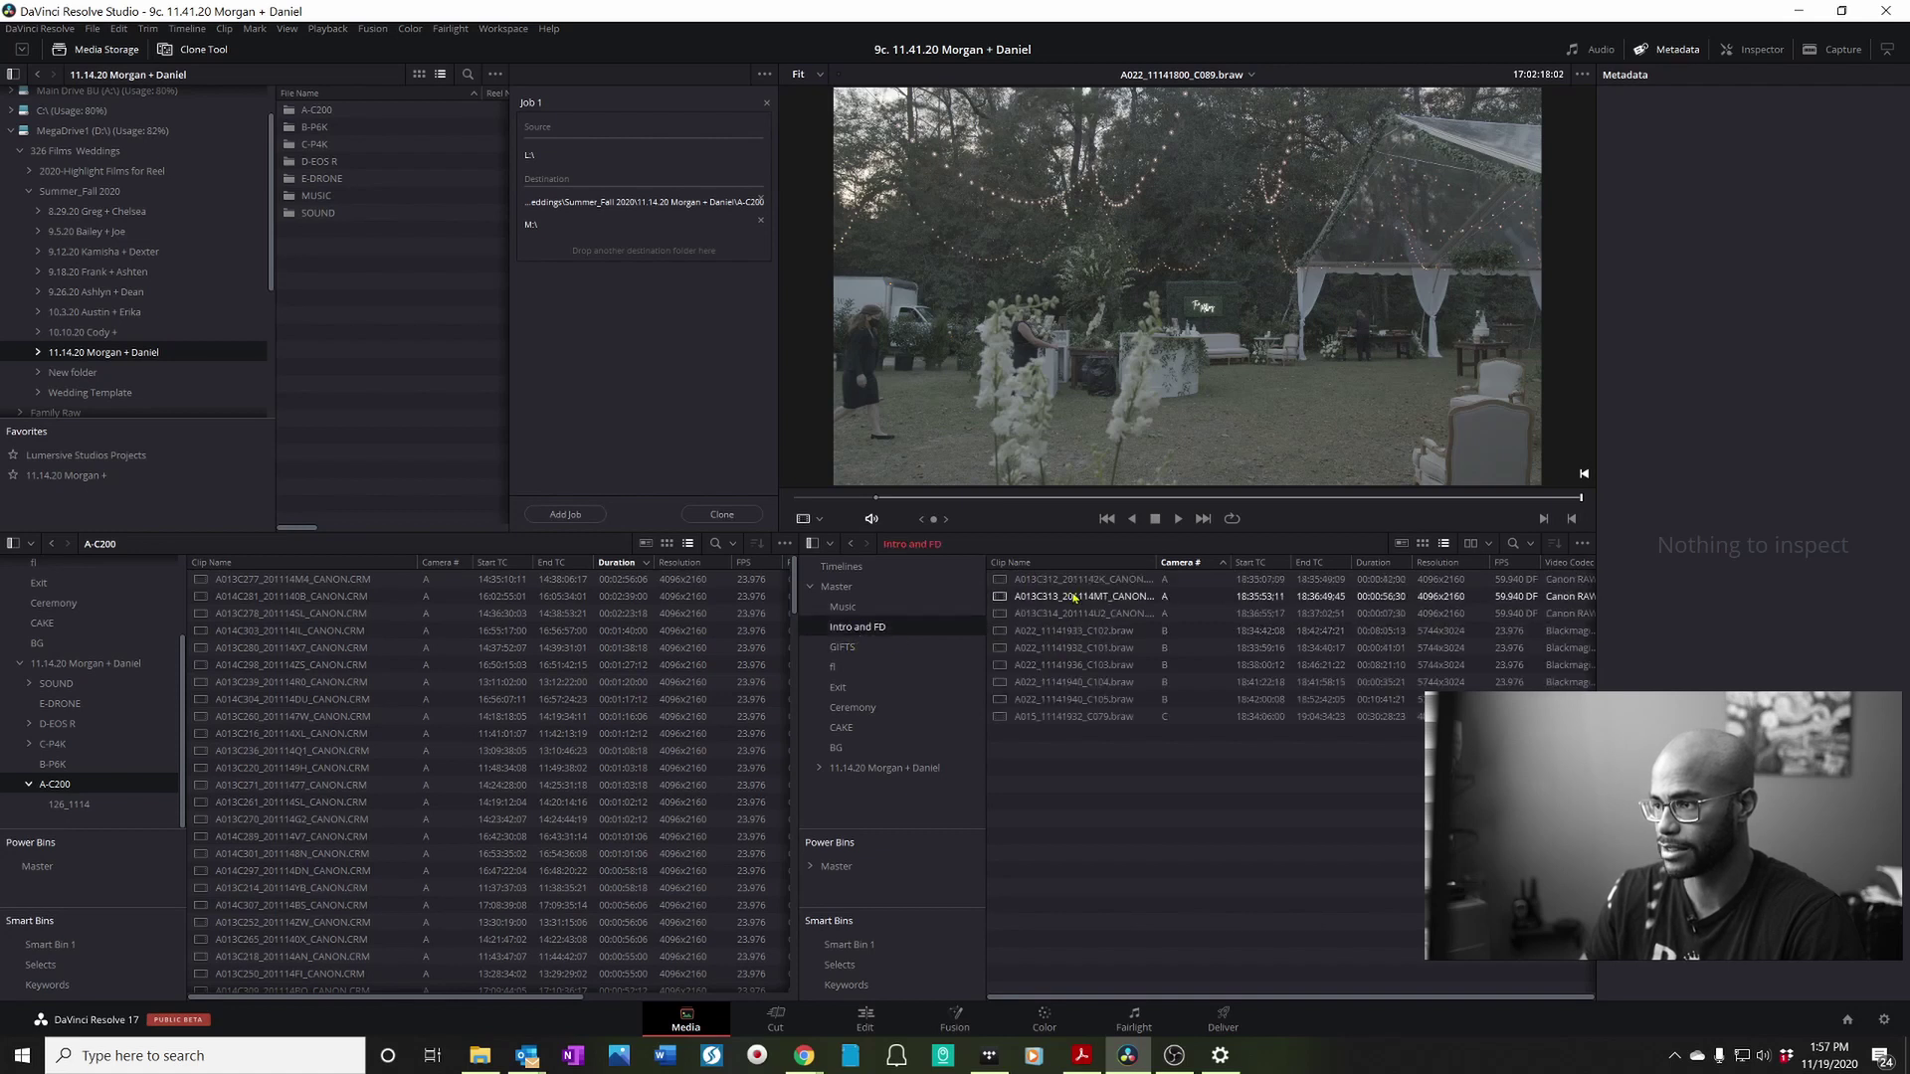
left_click(1040, 716)
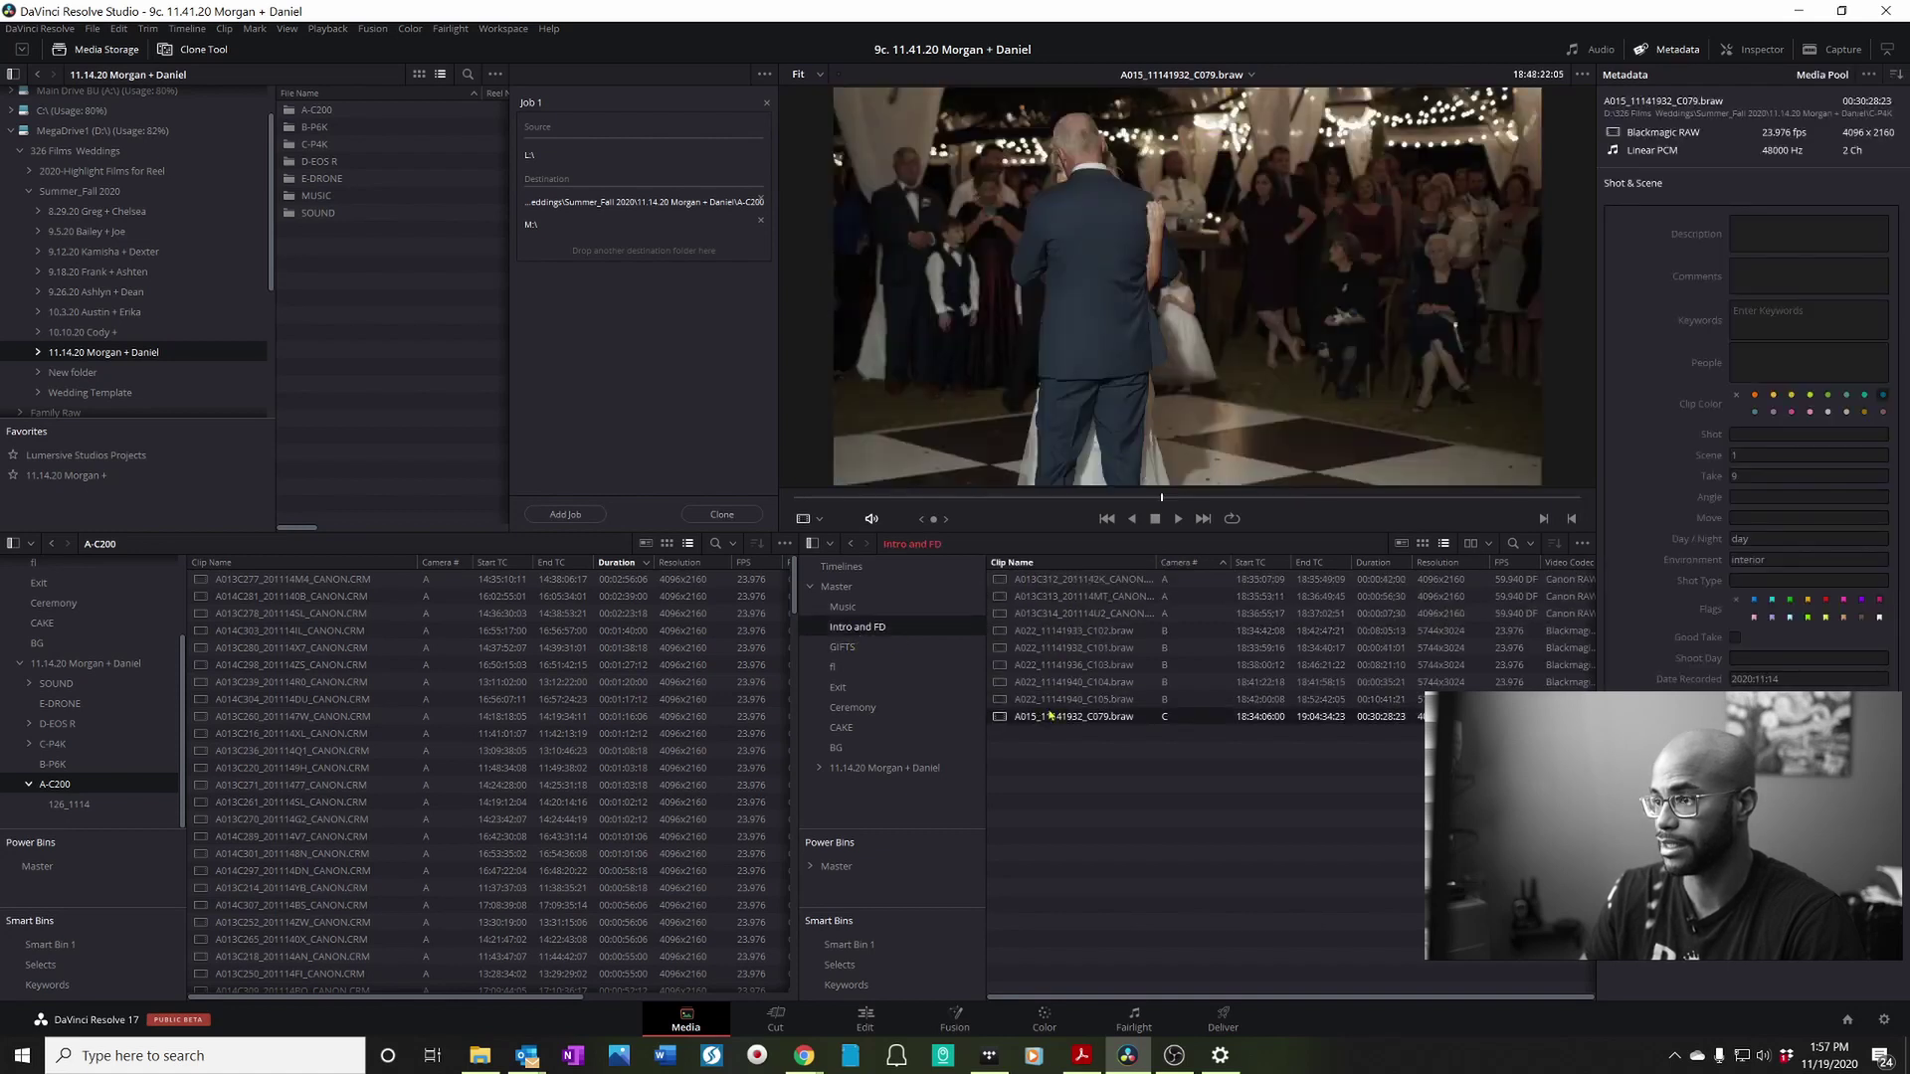
Step: Preview Intro and FD clips C105 and C104, check the Music bin, then return to Ceremony
left_click(1054, 700)
left_click(1057, 682)
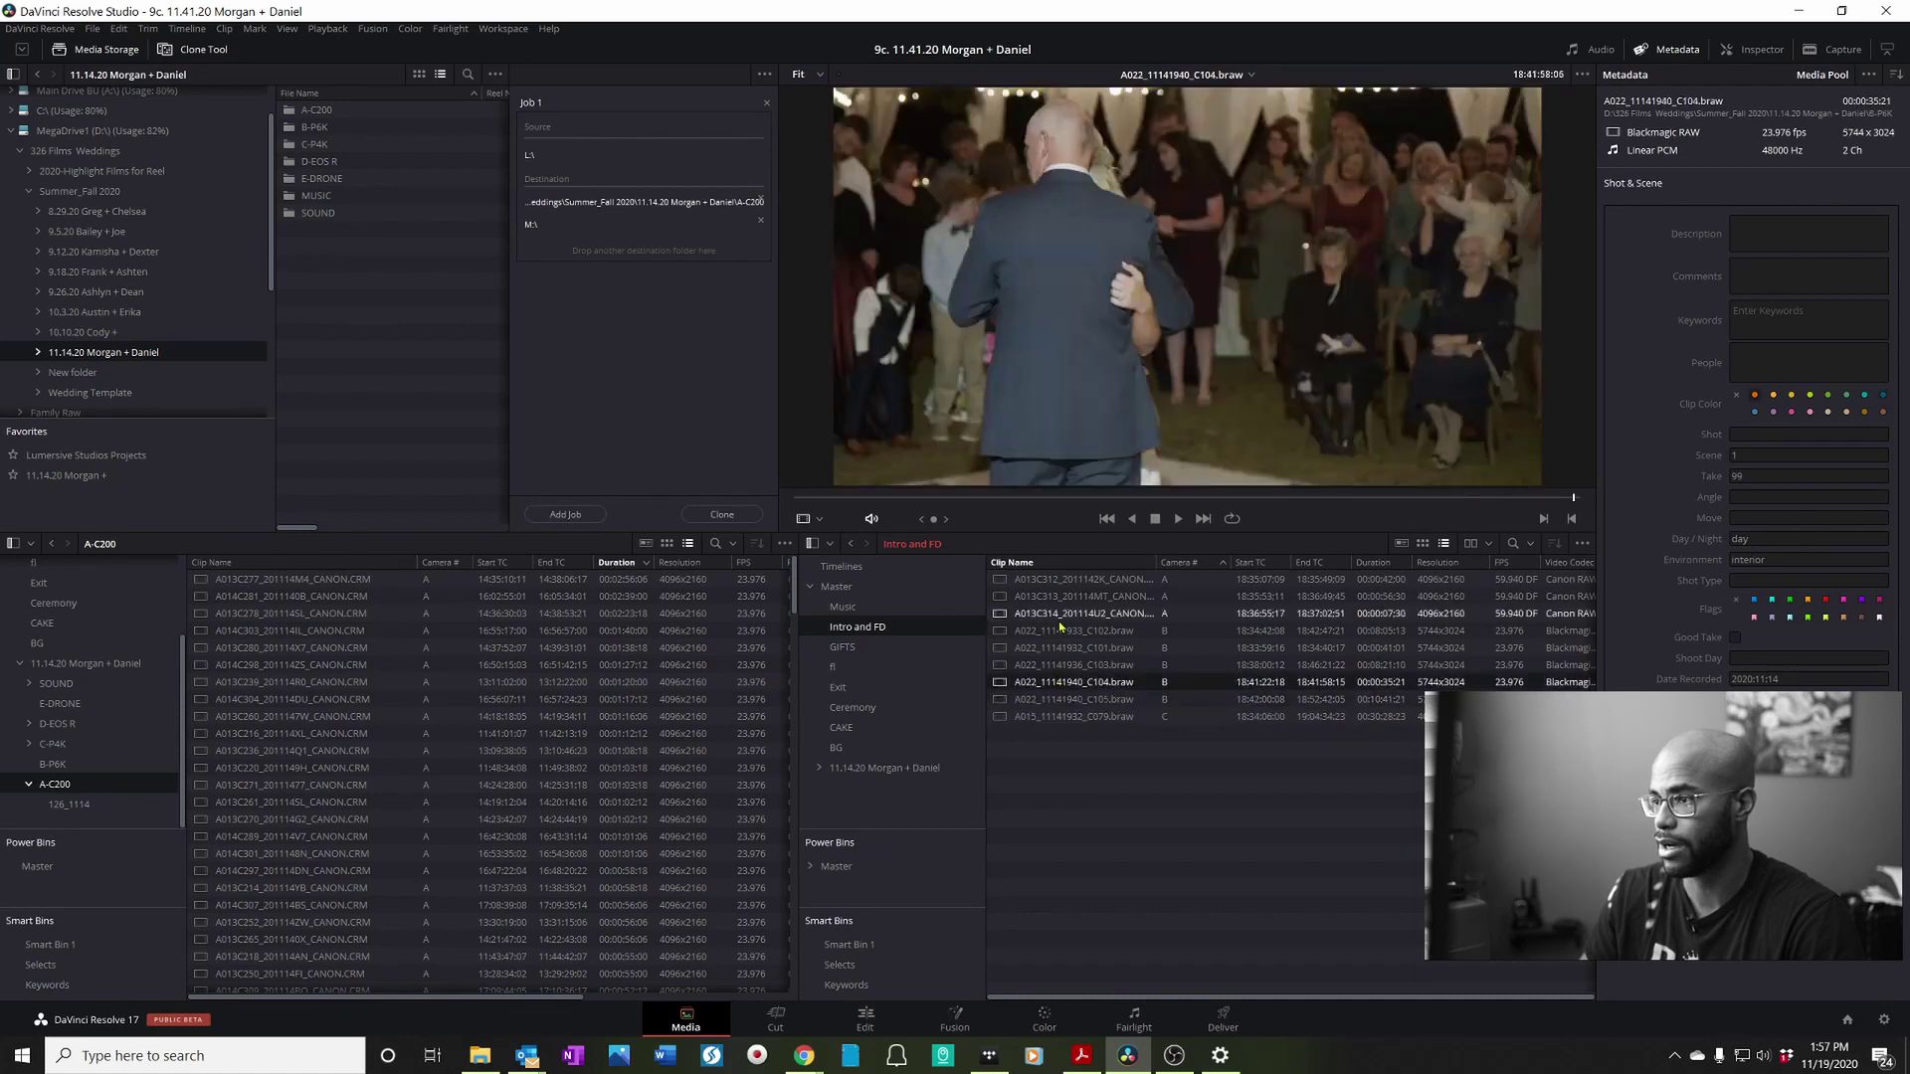
left_click(860, 611)
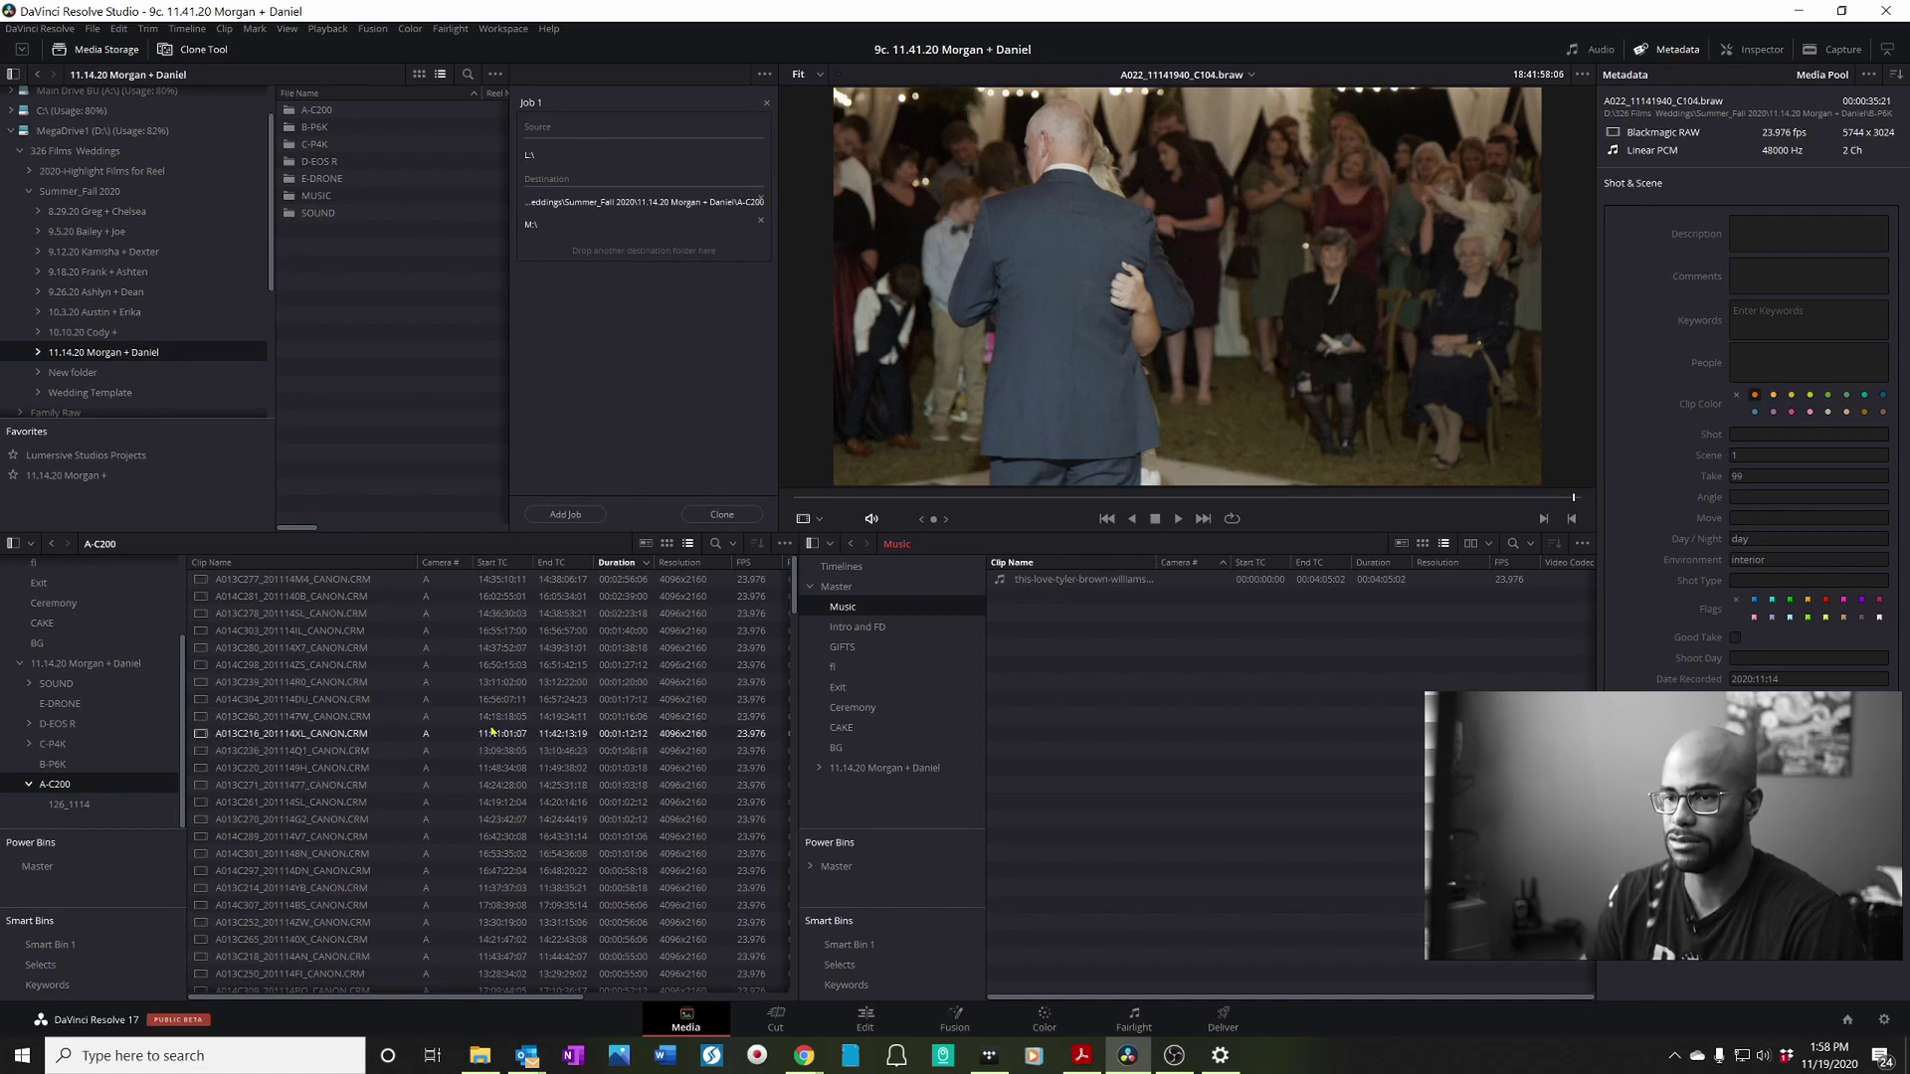
left_click(857, 707)
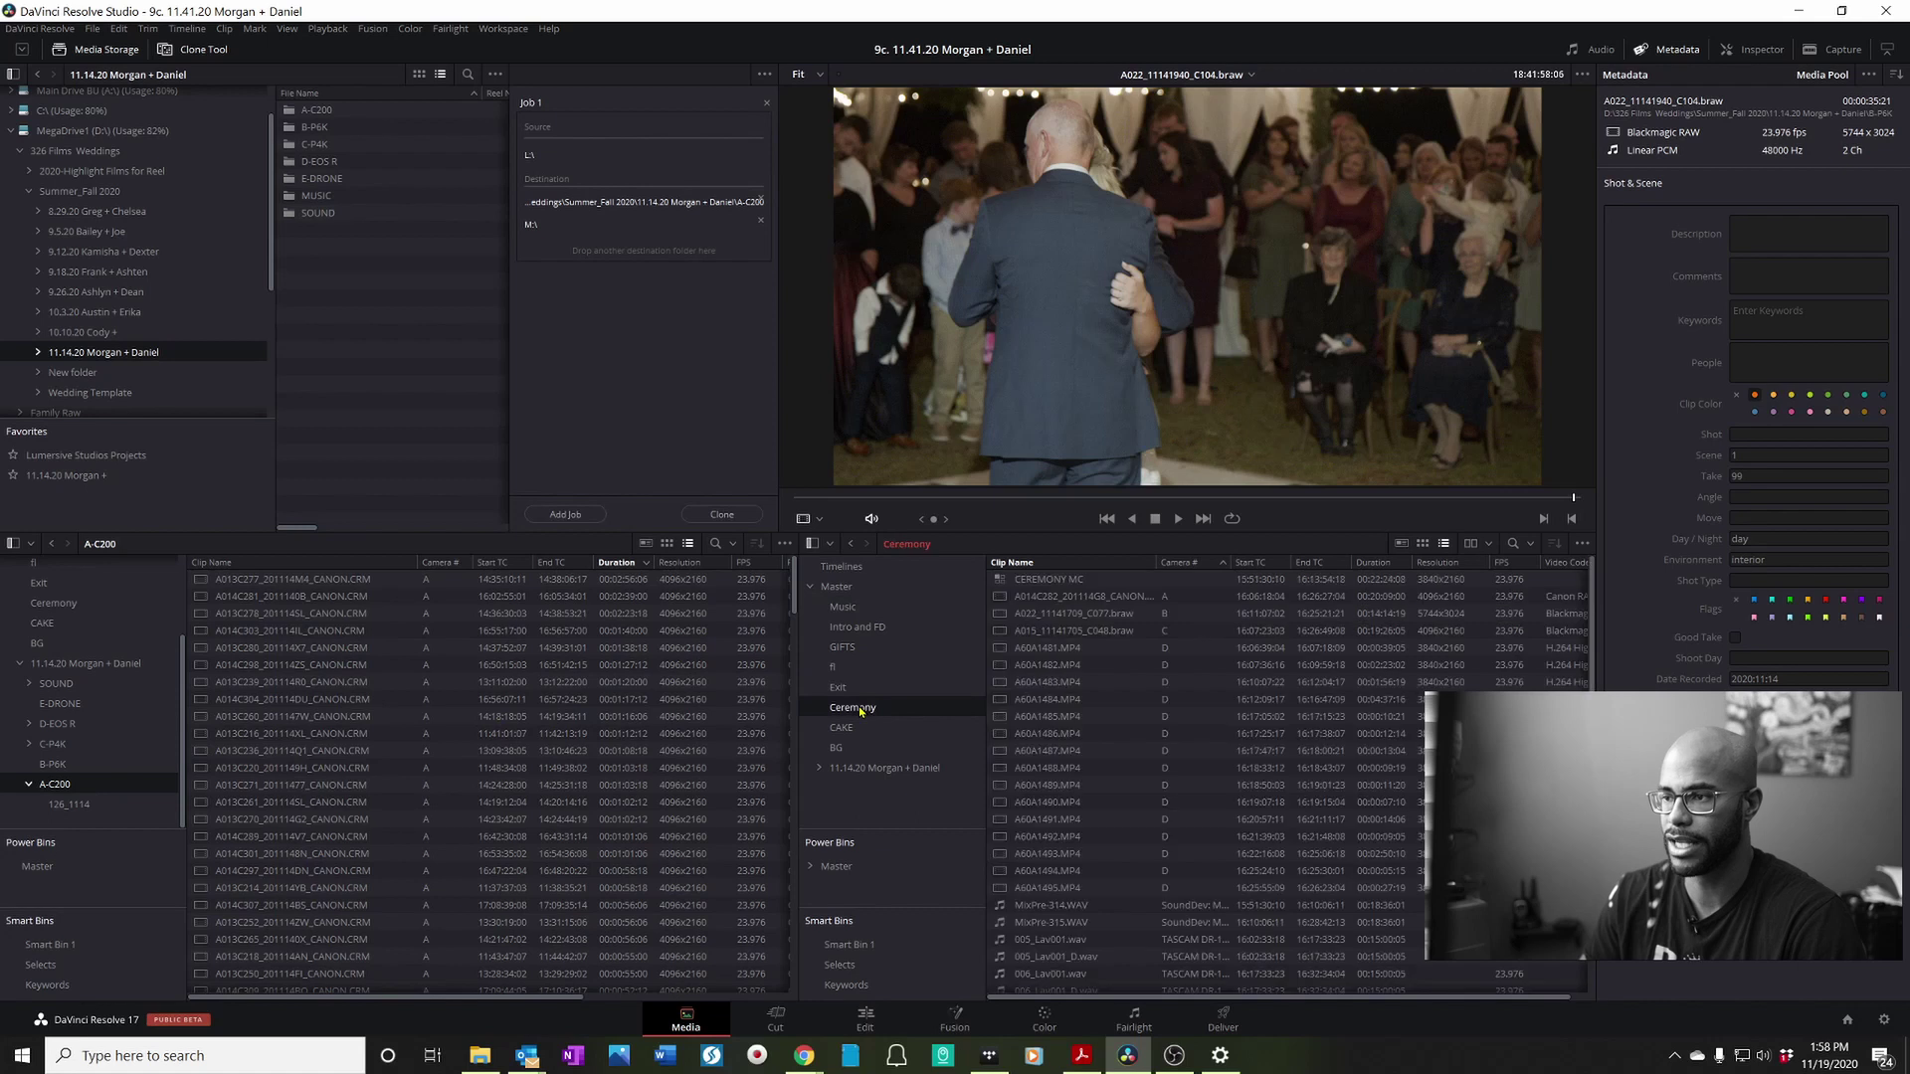